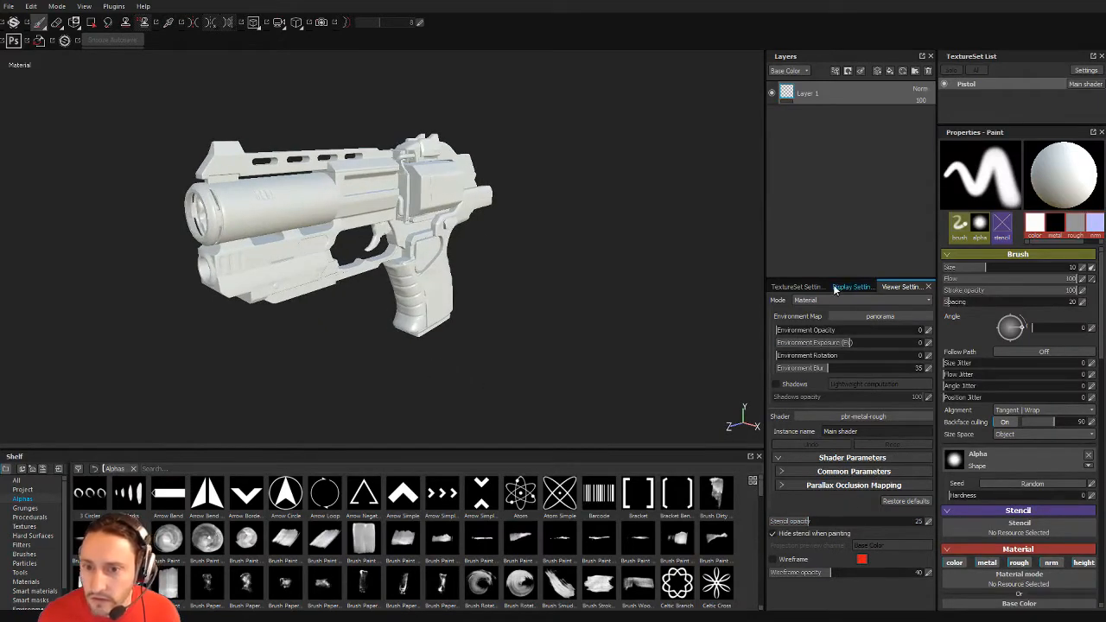
Open the pistol texture set's mesh map baking settings and set the output size to 2048.
left_click(796, 287)
left_click(901, 459)
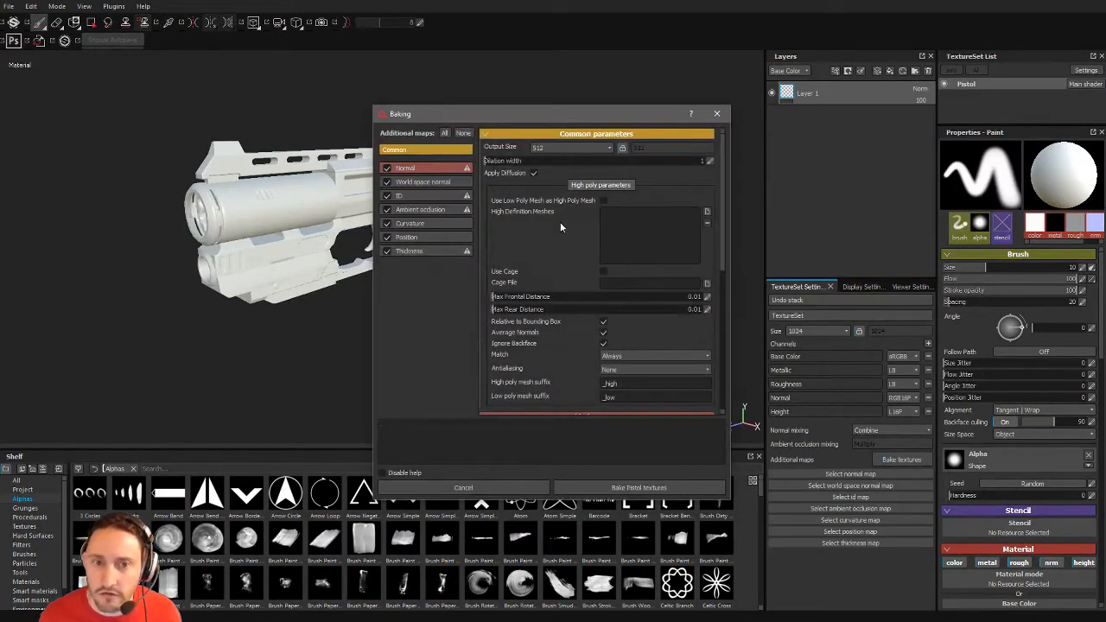
left_click(584, 152)
left_click(557, 204)
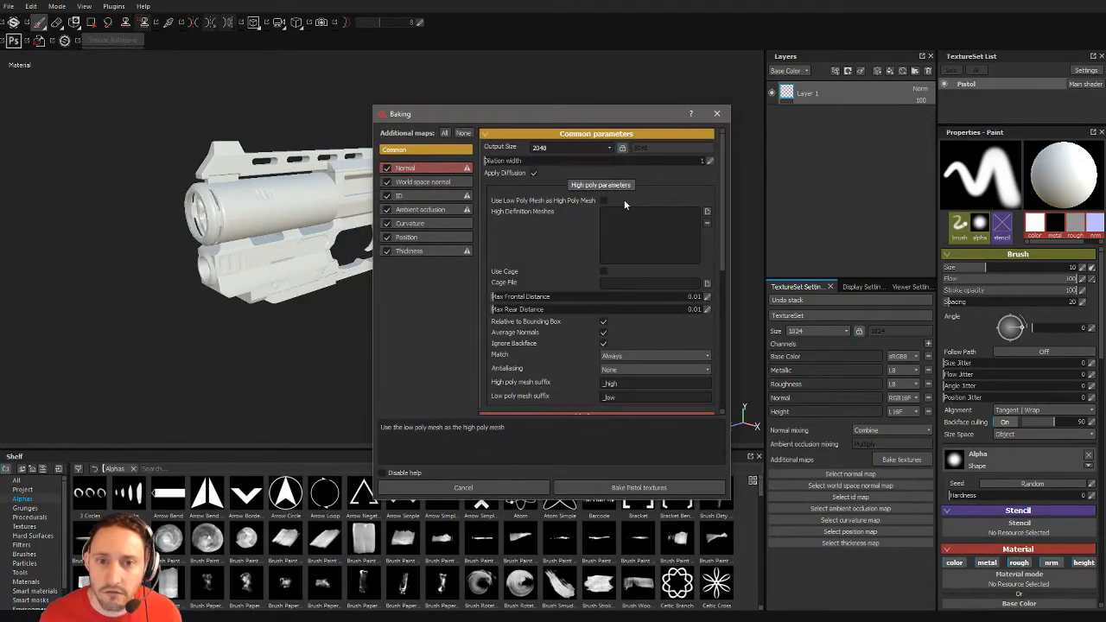
Load the pistol's high-definition mesh for the bake and set the match method to By Mesh Name.
left_click(706, 211)
double_click(573, 209)
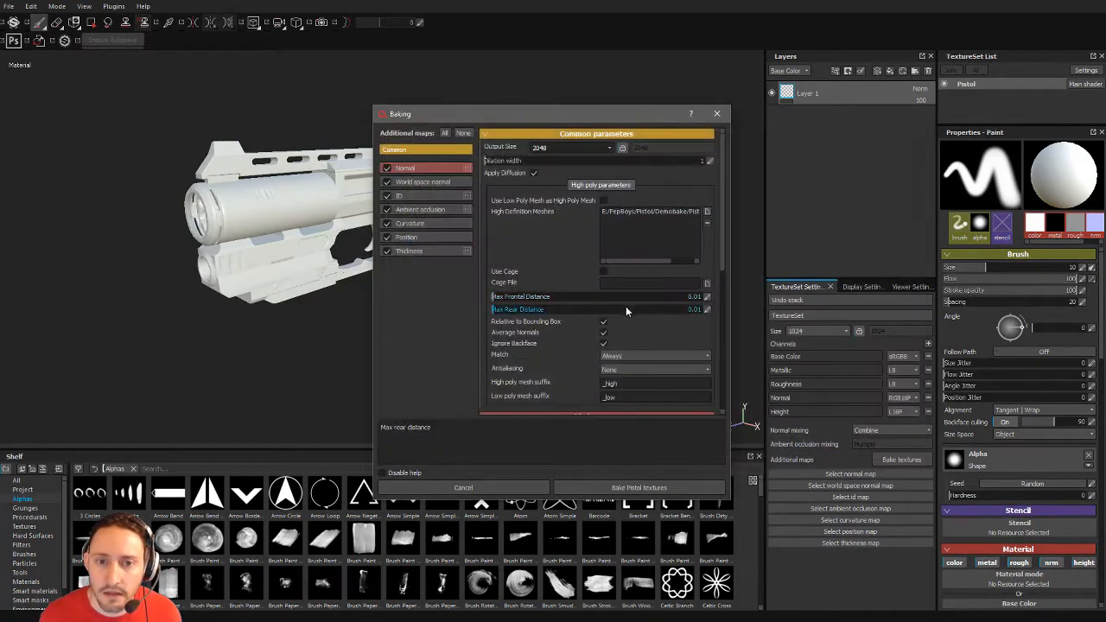
left_click(644, 355)
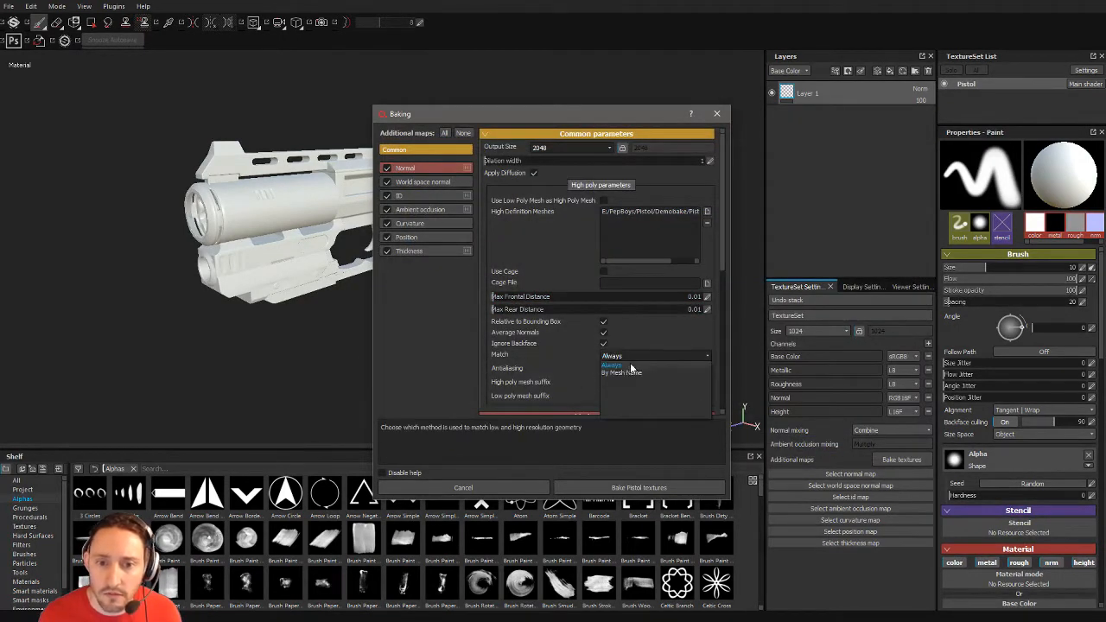
left_click(631, 369)
Set the ambient occlusion baker's Self Occlusion to Only Same Mesh Name and bake the Pistol textures.
left_click(428, 209)
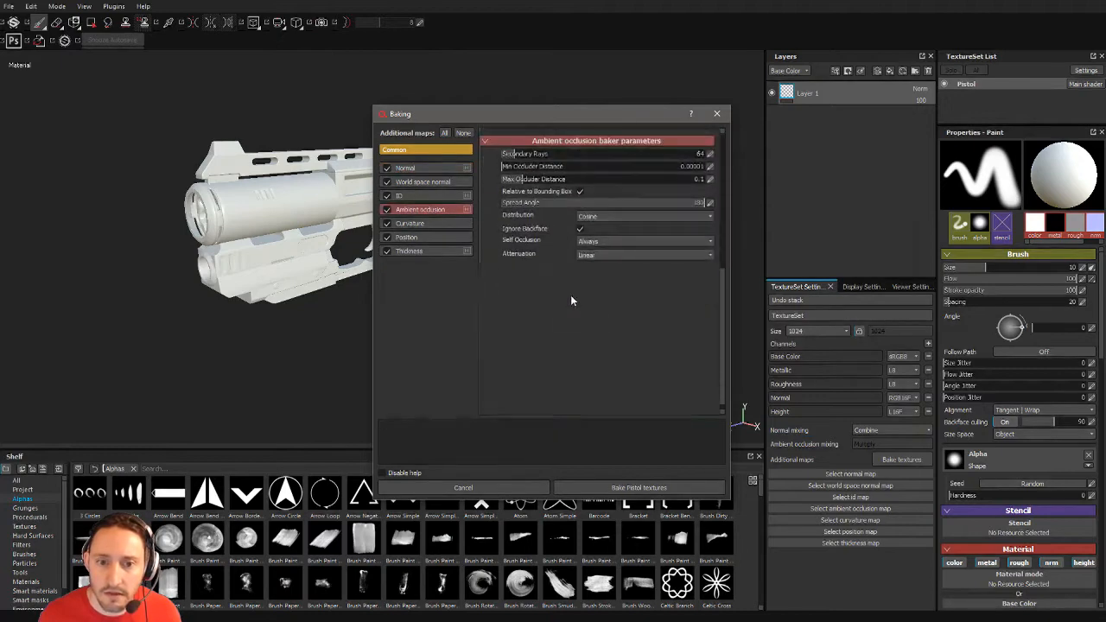
left_click(614, 234)
left_click(613, 251)
scroll(484, 318, "up", 3)
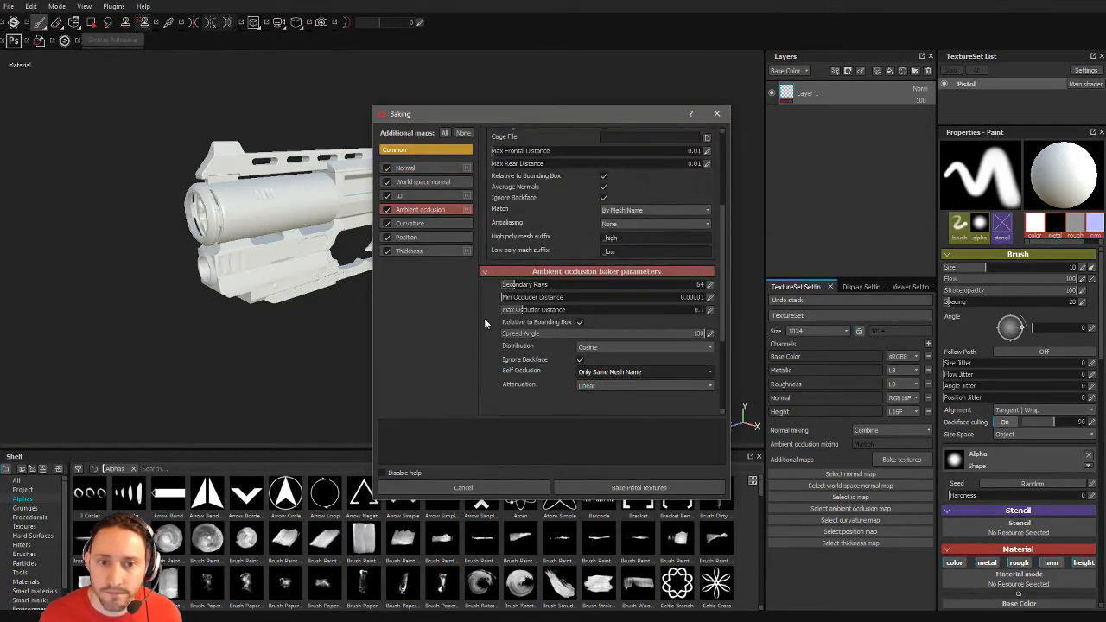
left_click(622, 487)
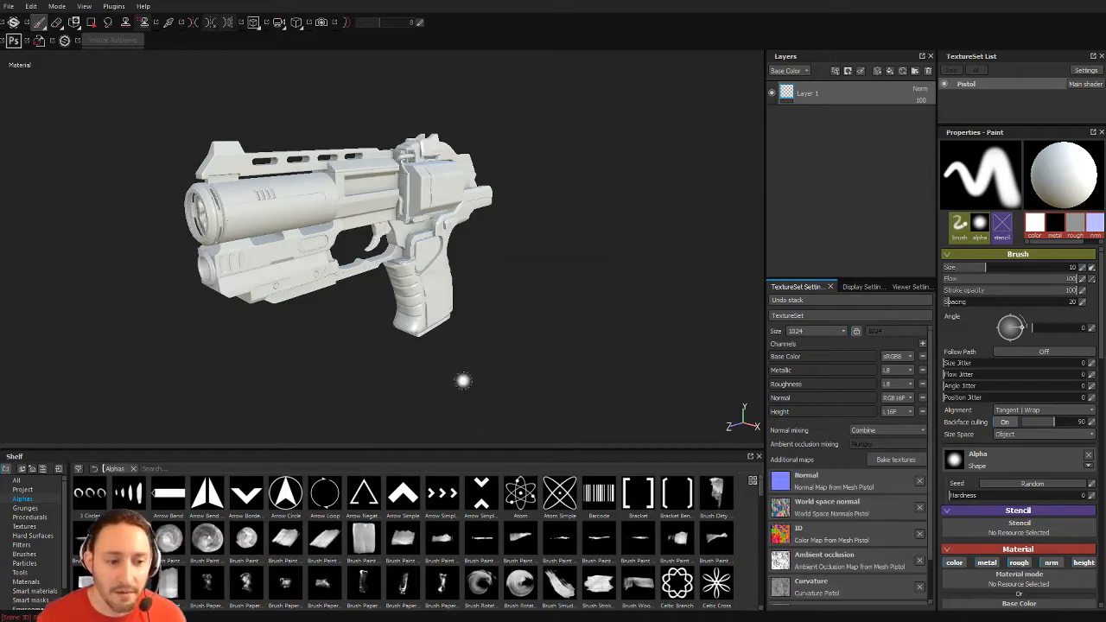
Examine the baked surface detail on the pistol from several angles and distances.
left_click_drag(571, 267, 524, 247, "alt")
right_click_drag(523, 247, 459, 303, "alt")
middle_click_drag(459, 303, 484, 402, "alt")
left_click_drag(484, 401, 230, 271, "alt")
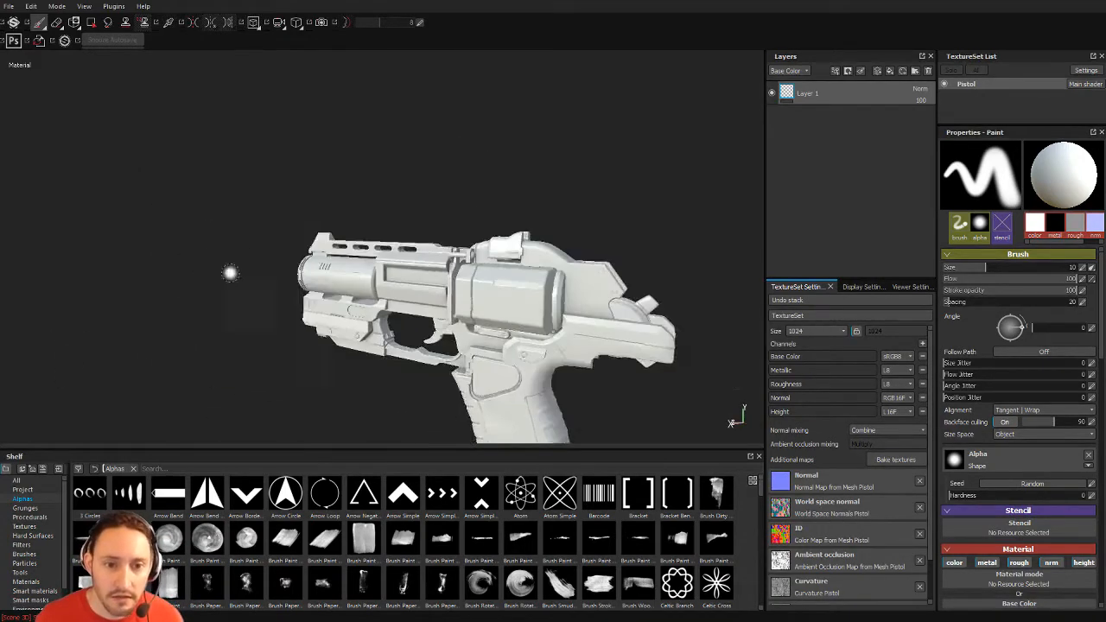
right_click_drag(381, 290, 483, 309, "alt")
right_click_drag(484, 310, 415, 298, "alt")
left_click_drag(414, 298, 523, 301, "alt")
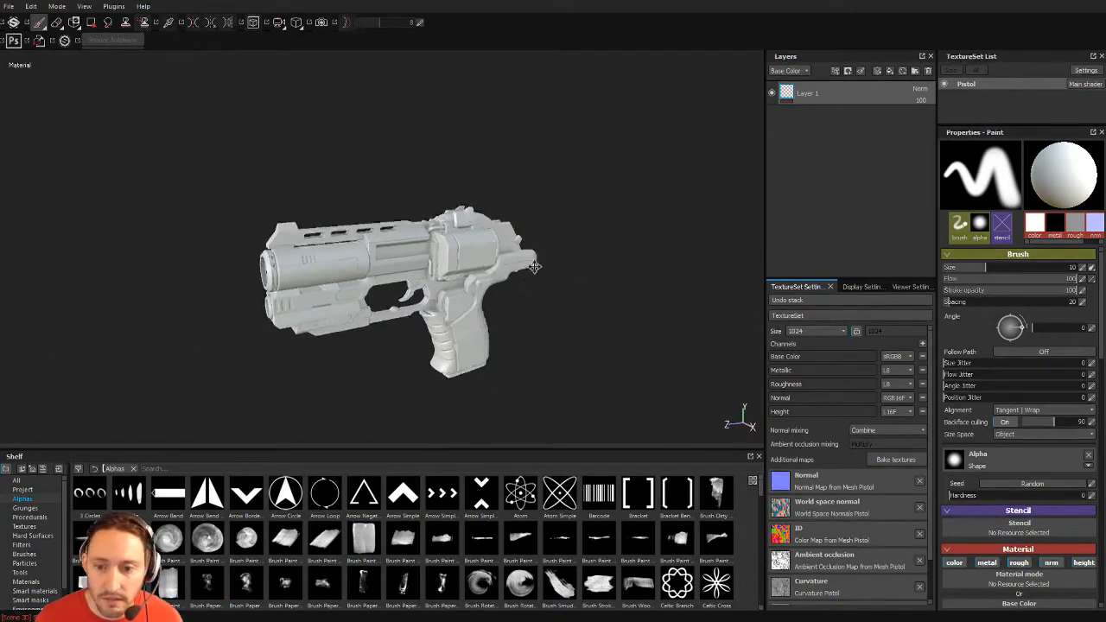
middle_click_drag(524, 301, 516, 254, "alt")
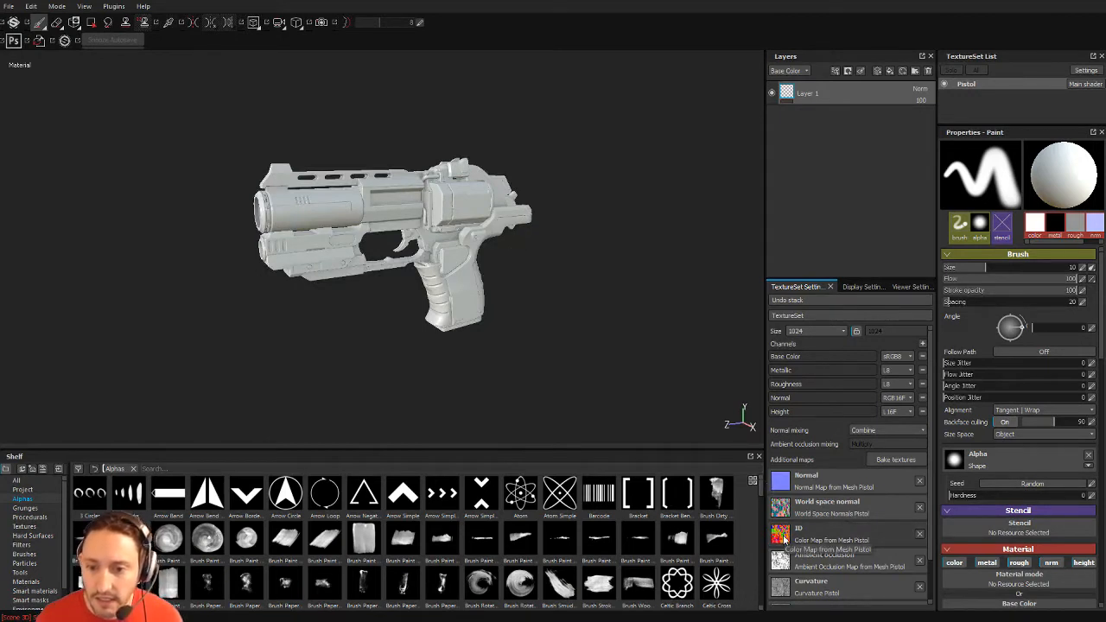
Set the texture set size to 2048 and review the baking settings without rebaking.
left_click_drag(509, 238, 564, 311, "alt")
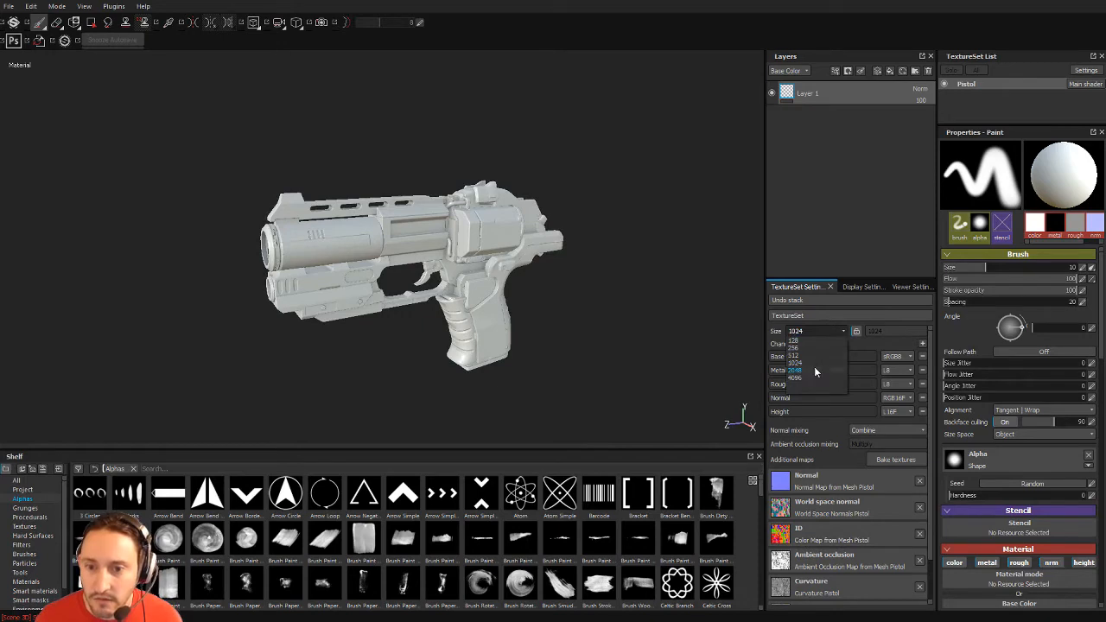
left_click(895, 460)
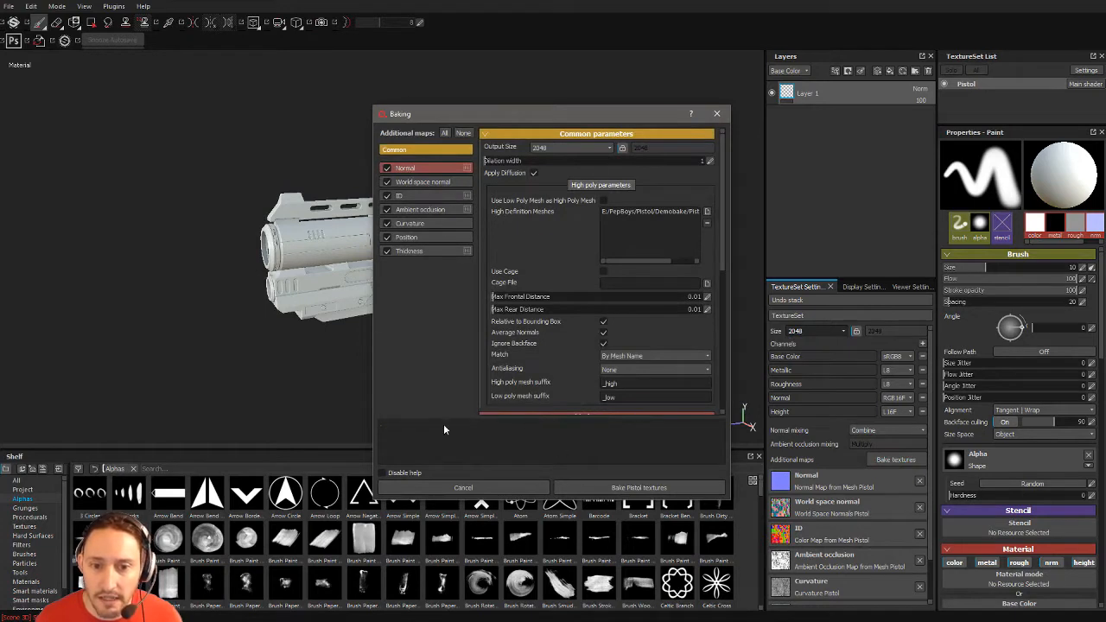
left_click(716, 113)
Frame the pistol closer from its side and show the Smart materials in the shelf.
scroll(449, 266, "up", 3)
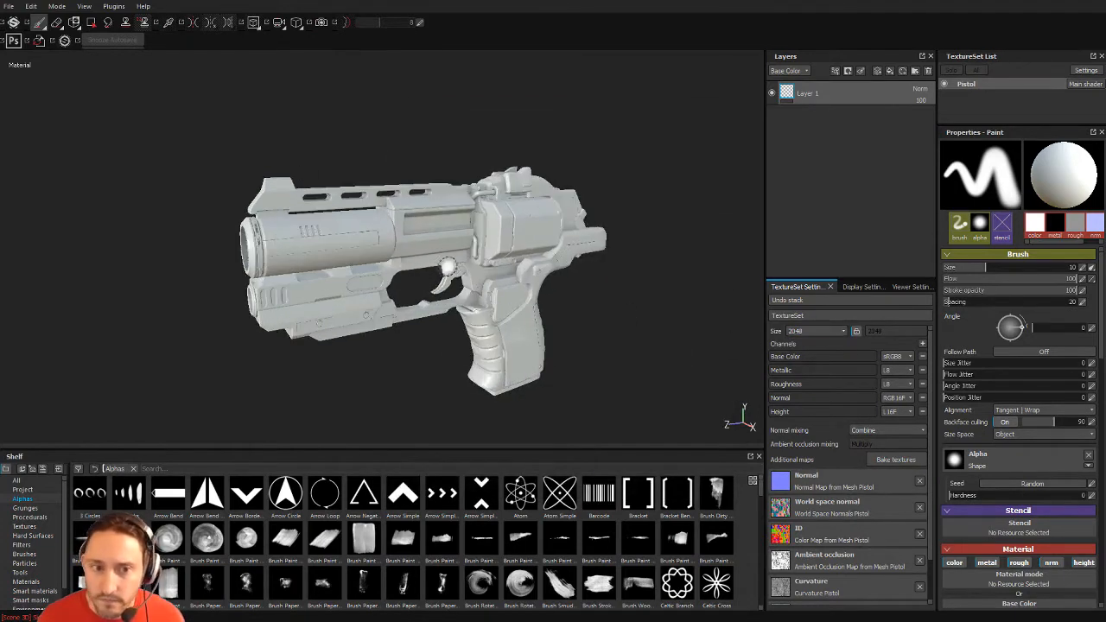
mouse_move(449, 266)
left_mouse_down("alt")
mouse_move(389, 270)
mouse_move(369, 295)
left_mouse_up("alt")
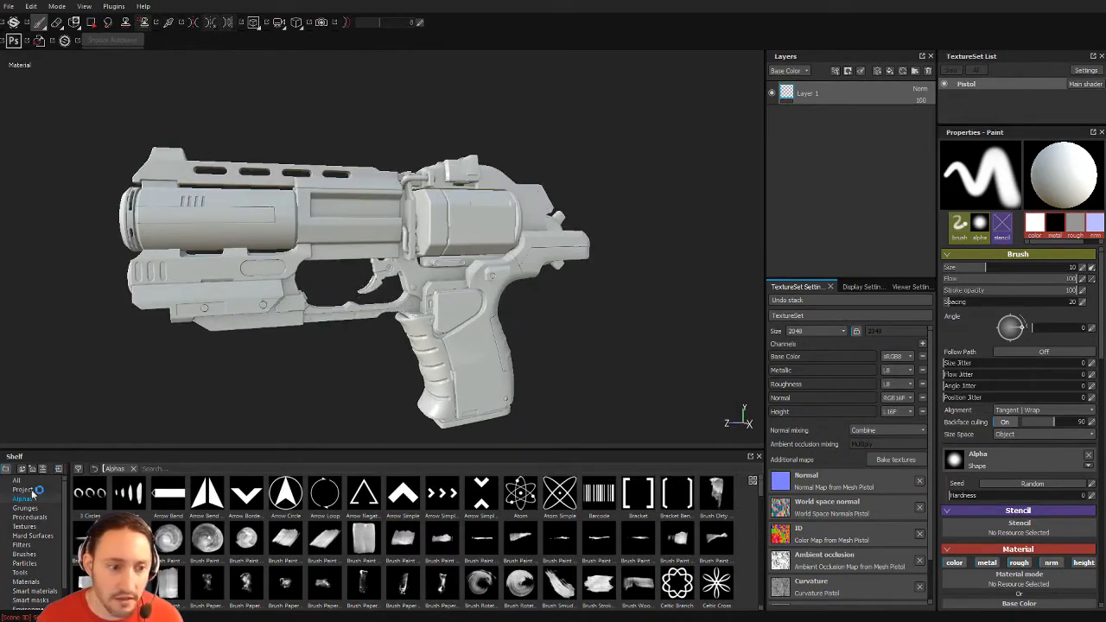
left_click(39, 591)
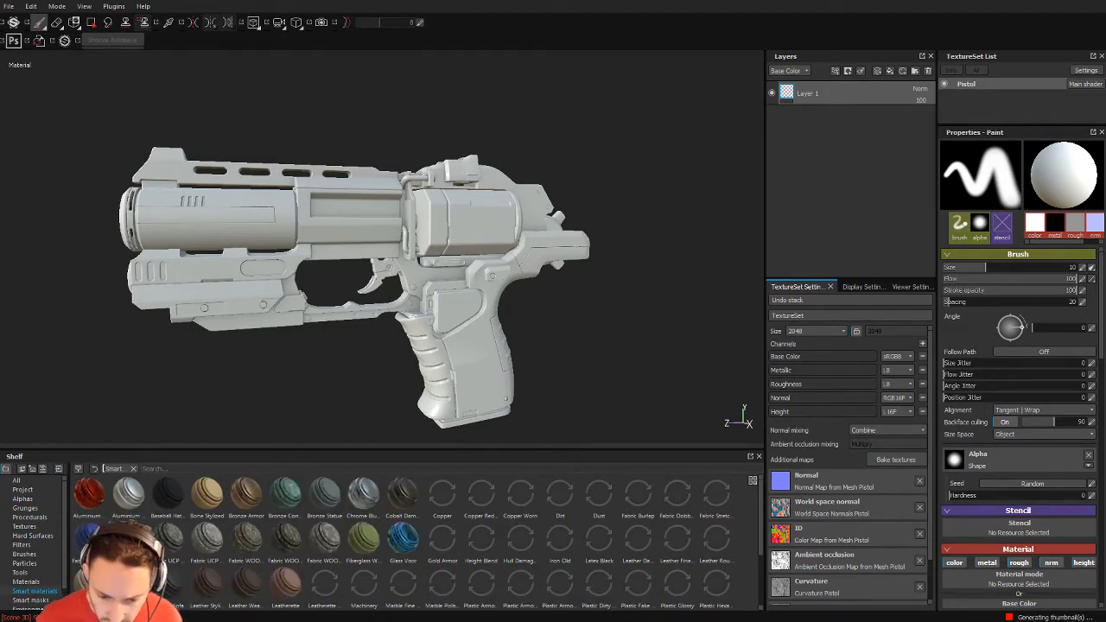
Switch to the Substance Share website in Chrome and browse the Smart Materials category.
left_click_drag(553, 621, 428, 33)
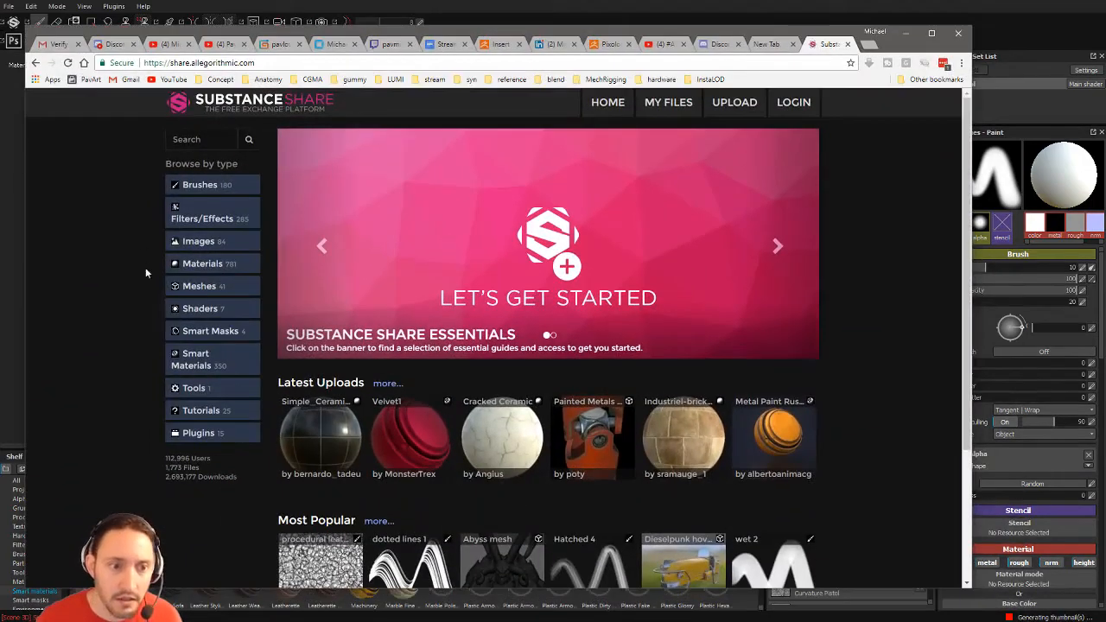
left_click(191, 377)
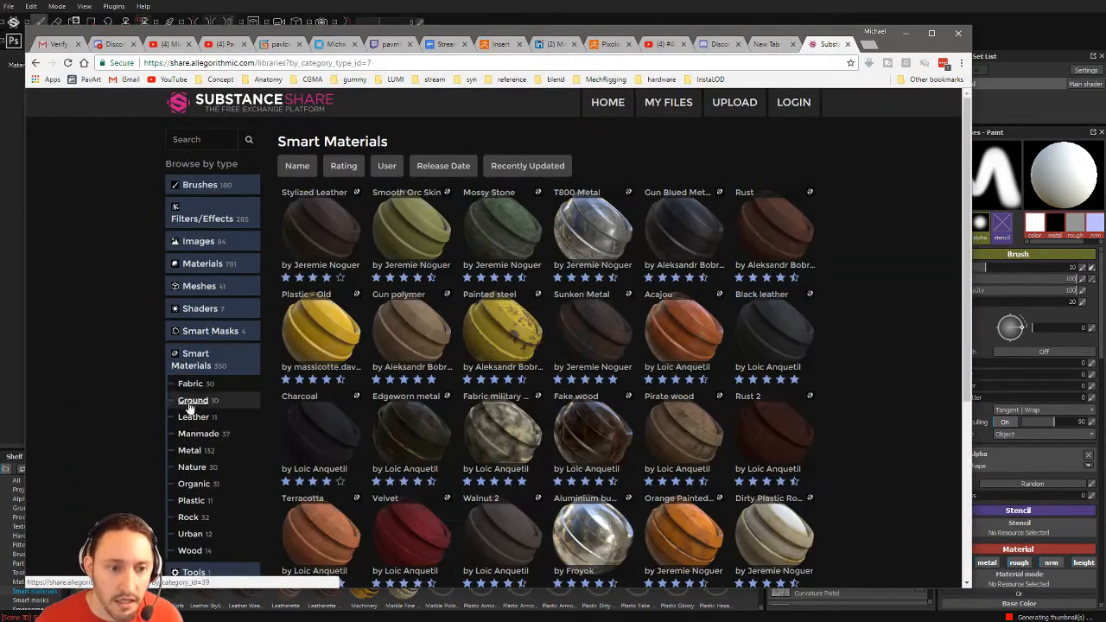
scroll(190, 400, "down", 3)
scroll(199, 449, "up", 2)
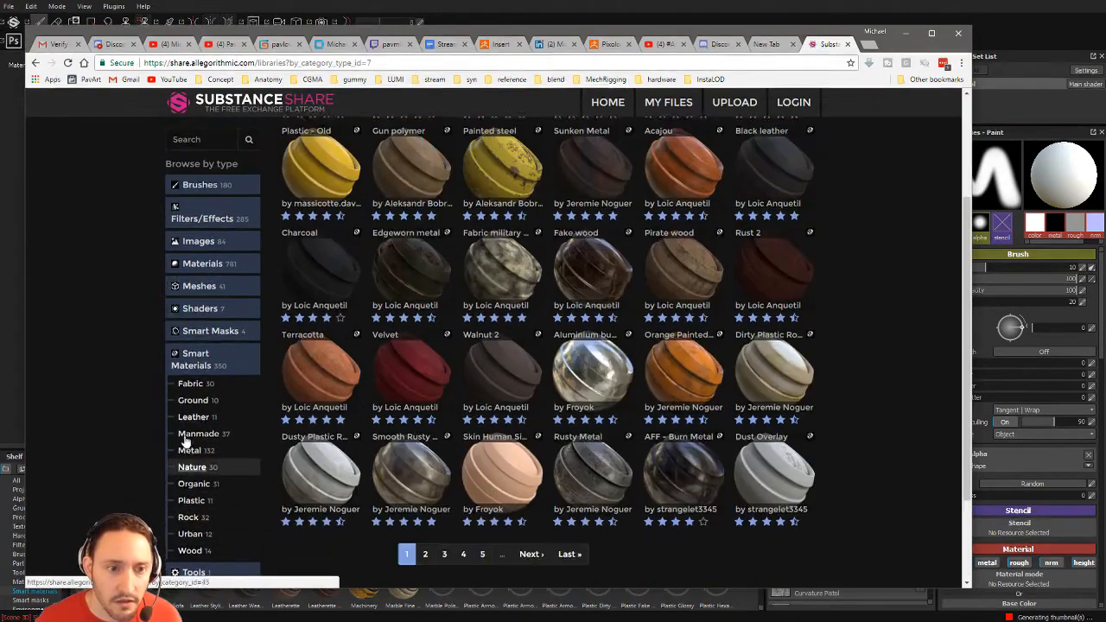
Look at the GDC FPS Female page in the Meshes category with its preview images, and return to Substance Painter.
left_click(198, 288)
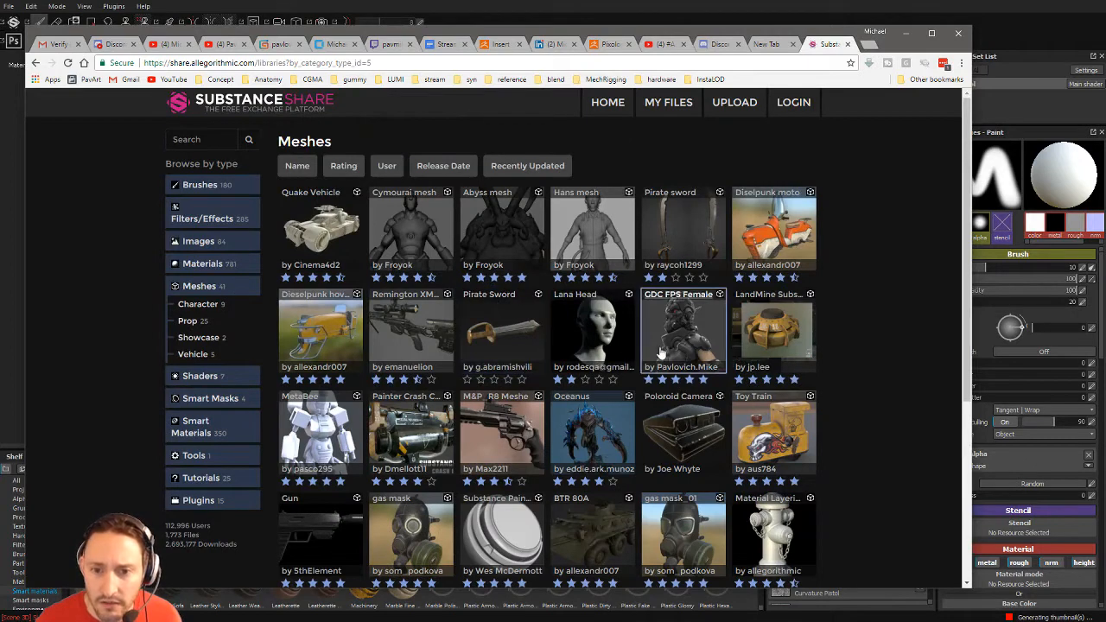
left_click(673, 344)
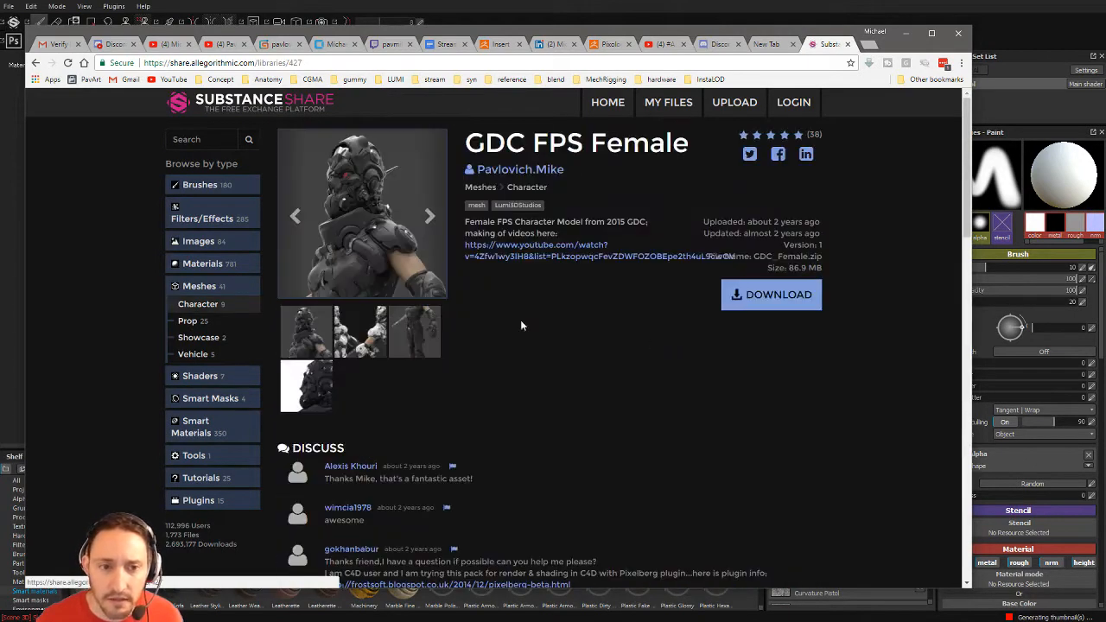
left_click(410, 320)
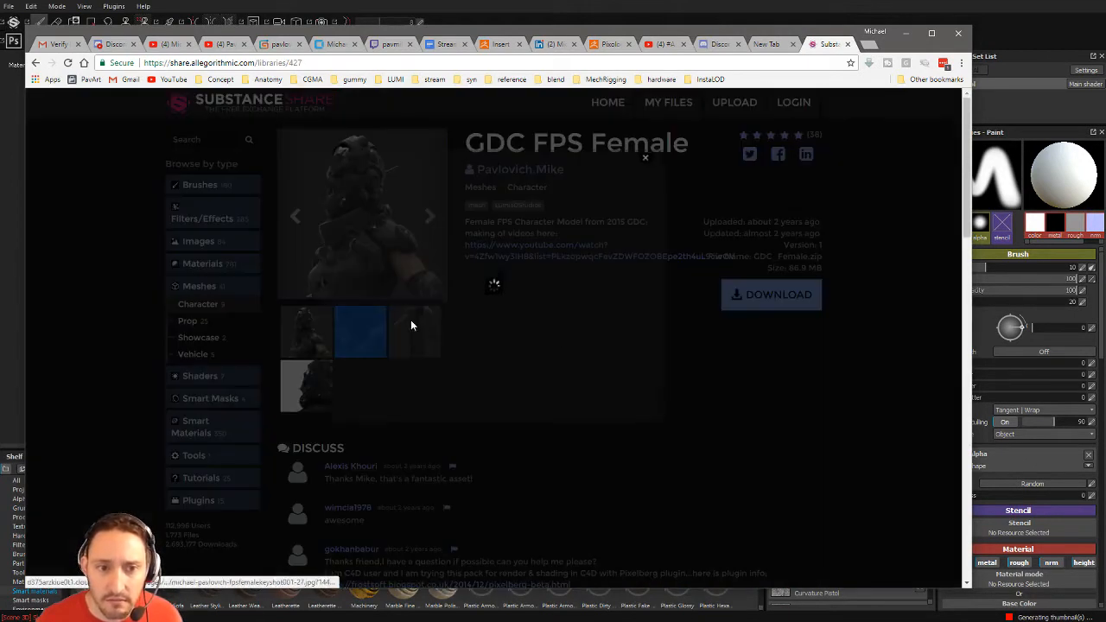
left_click(595, 159)
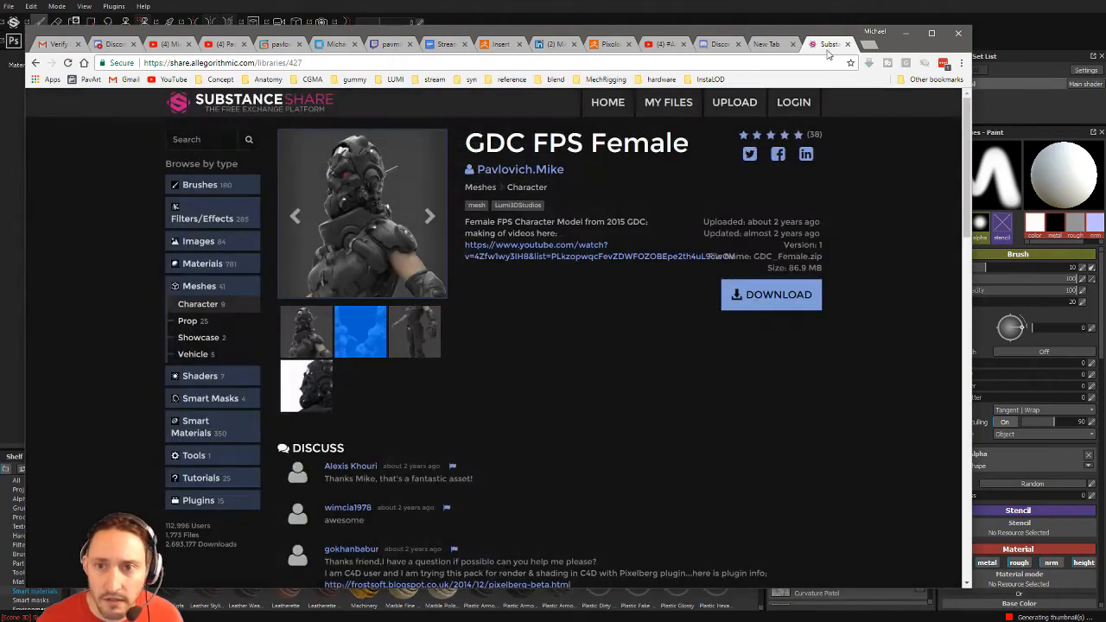
left_click(904, 32)
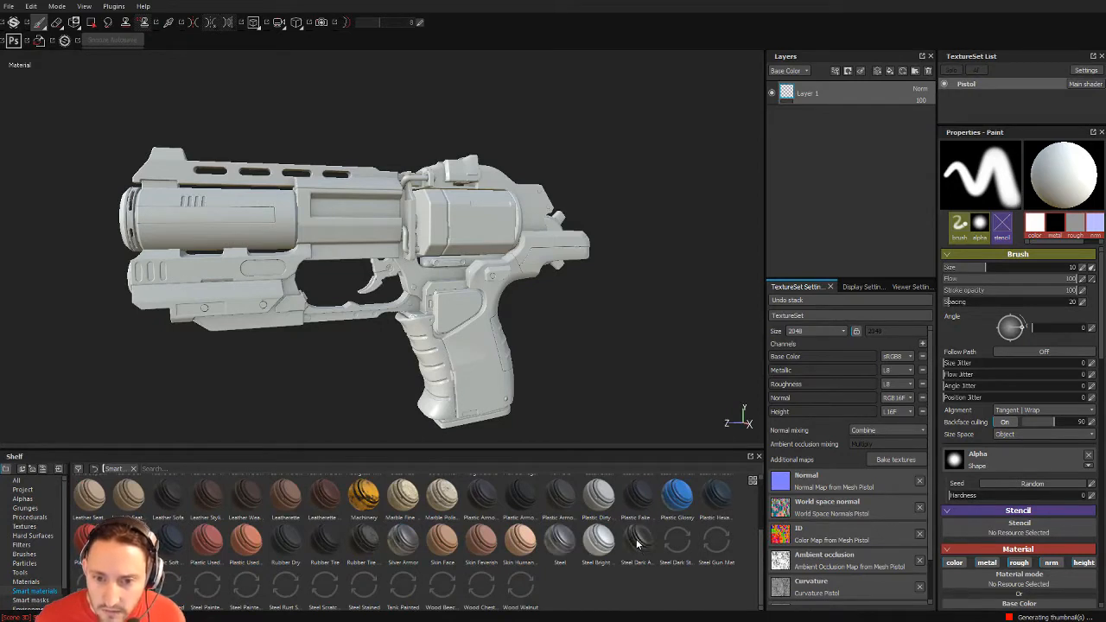
Stack the Steel Dark Aged smart material and, over it, the Steel Gun Painted smart material above Layer 1.
left_click_drag(641, 545, 840, 81)
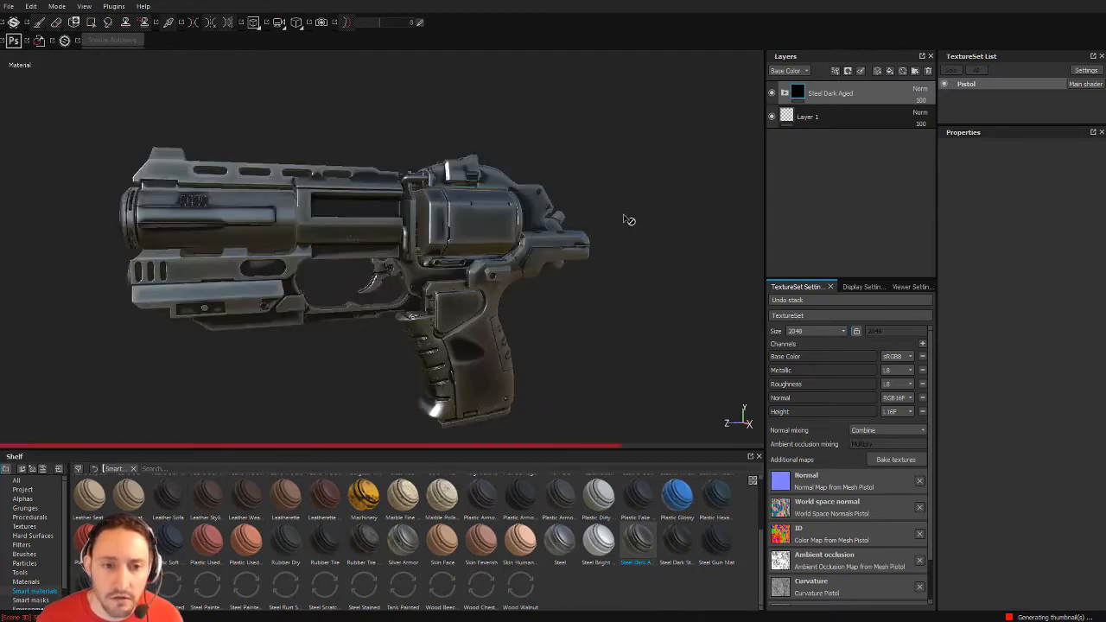
left_click_drag(627, 219, 469, 184, "alt")
right_click_drag(469, 184, 518, 186, "shift")
left_click_drag(519, 186, 587, 182, "alt")
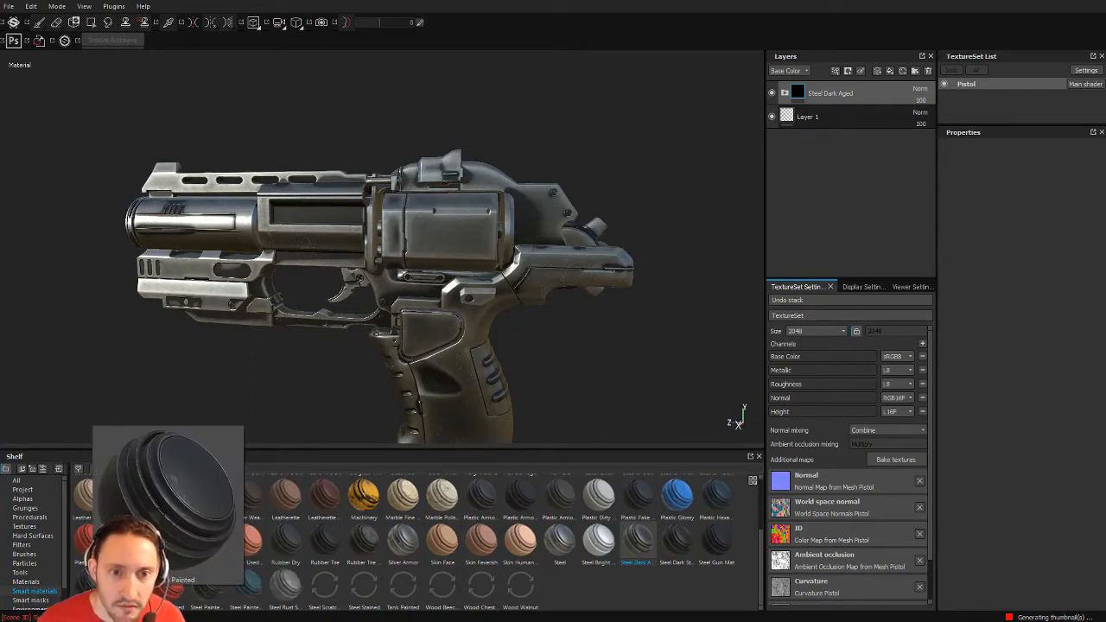
mouse_move(716, 540)
left_mouse_down()
mouse_move(713, 449)
mouse_move(853, 69)
mouse_move(842, 87)
left_mouse_up()
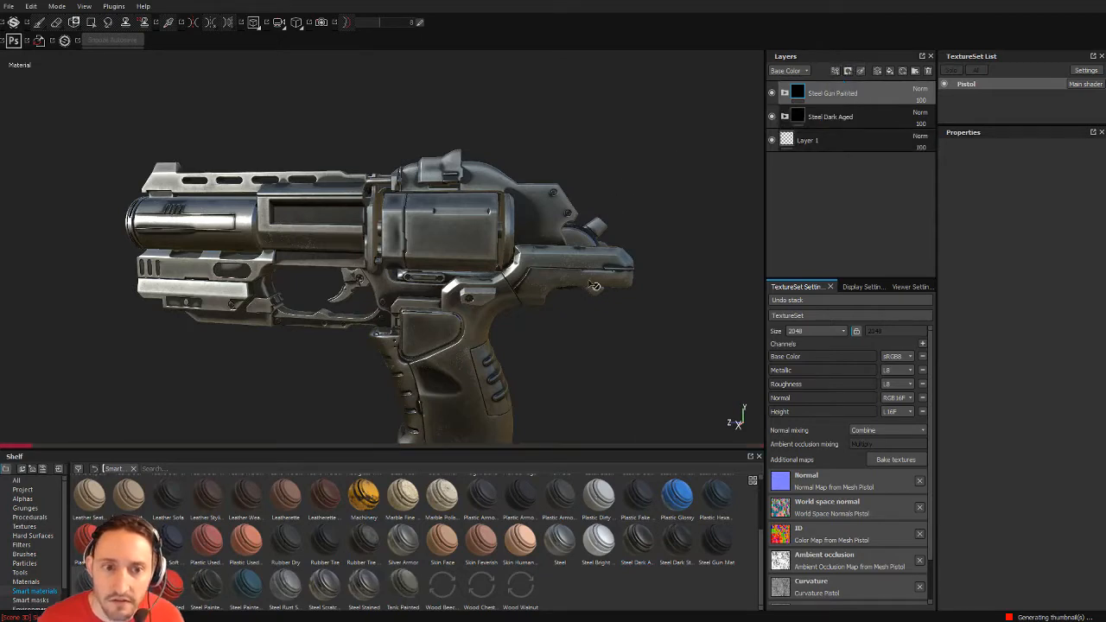
left_click_drag(661, 187, 634, 191, "alt")
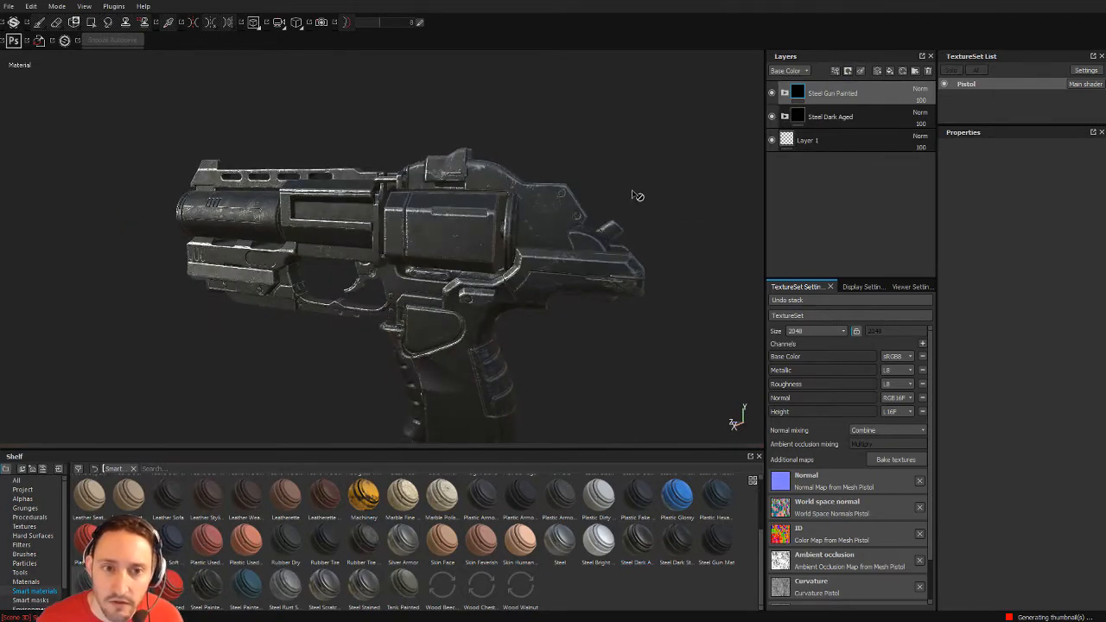
Add a color selection mask to the Steel Gun Painted group and pick the green ID color of the barrel and cylinder.
right_click(850, 89)
left_click(892, 124)
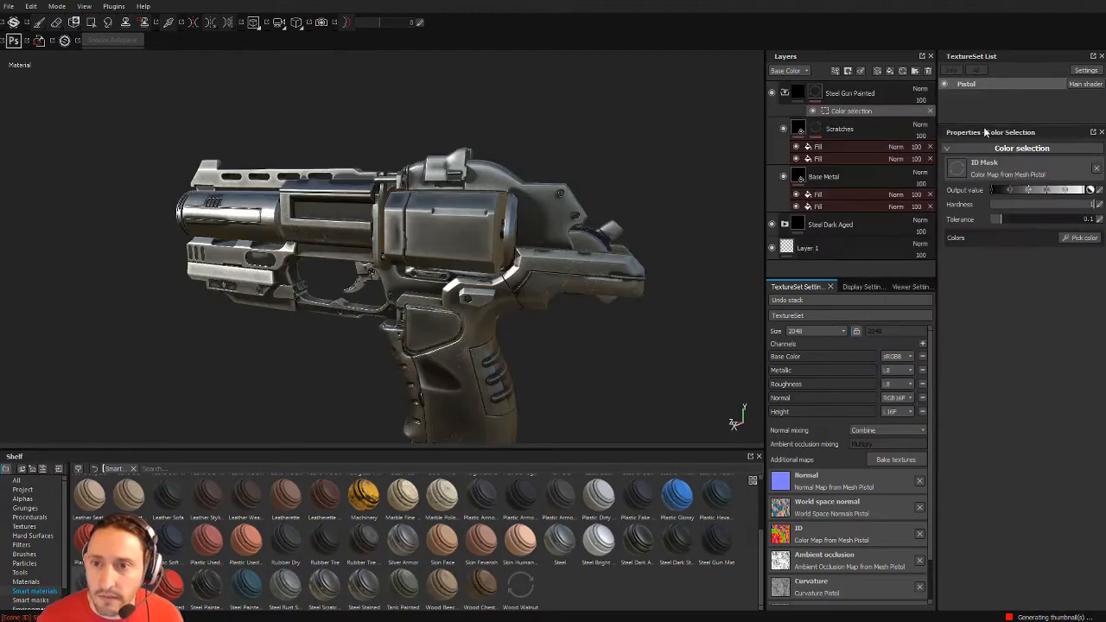
left_click(1079, 237)
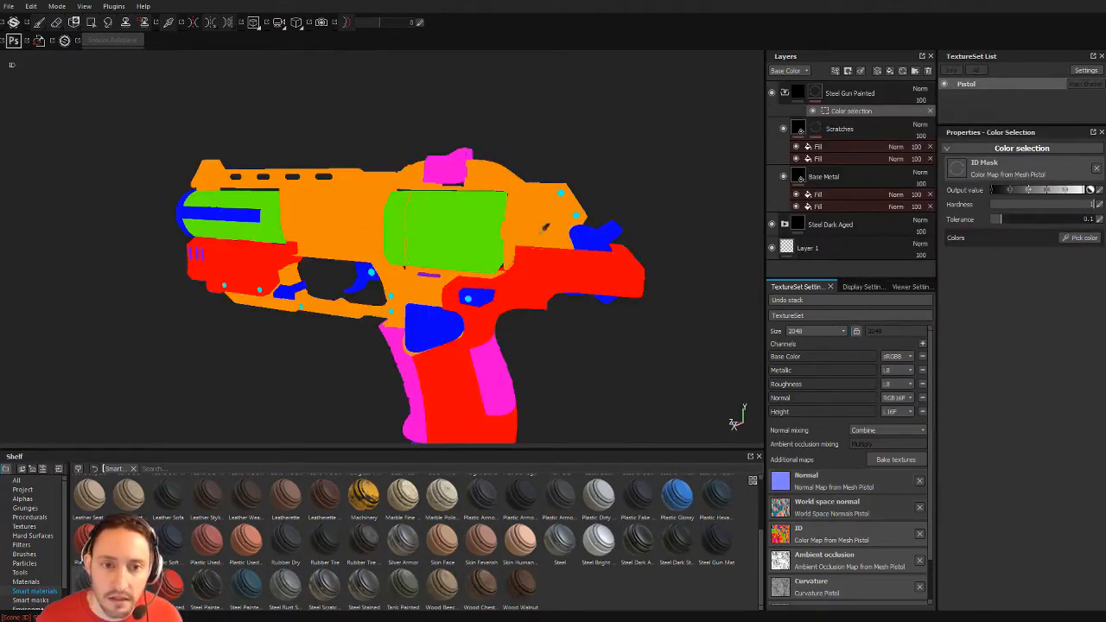
left_click(472, 220)
Examine the masked painted steel against the aged steel from several angles under rotated environment lighting.
left_click_drag(402, 159, 311, 136, "alt")
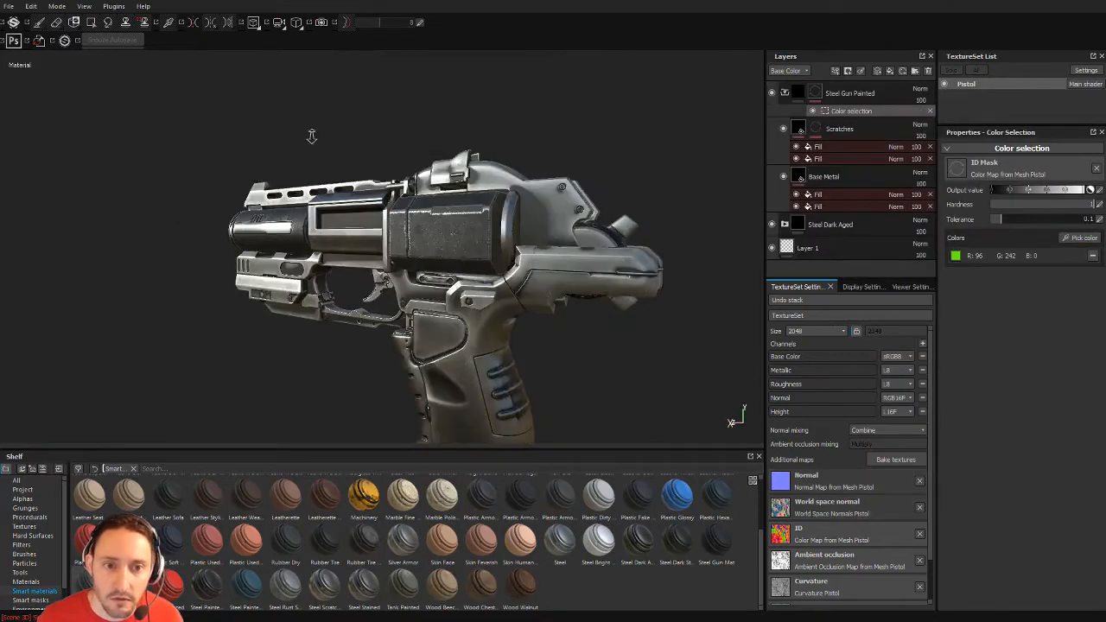
right_click_drag(311, 136, 503, 240, "alt")
left_click_drag(504, 239, 492, 259, "alt")
right_click_drag(492, 259, 424, 209, "shift")
left_click_drag(425, 210, 492, 259, "alt")
right_click_drag(493, 259, 380, 247, "shift")
middle_click_drag(380, 247, 285, 183, "alt")
left_click_drag(285, 183, 320, 194, "alt")
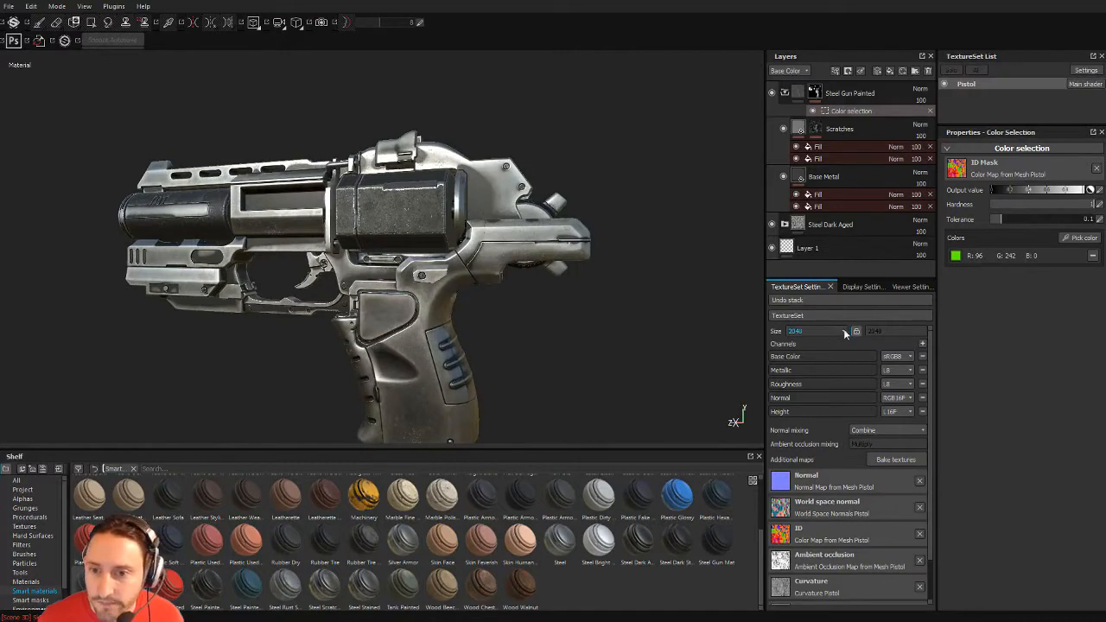
Activate post effects in the viewport and enable shadows with Intensive computation.
left_click(866, 288)
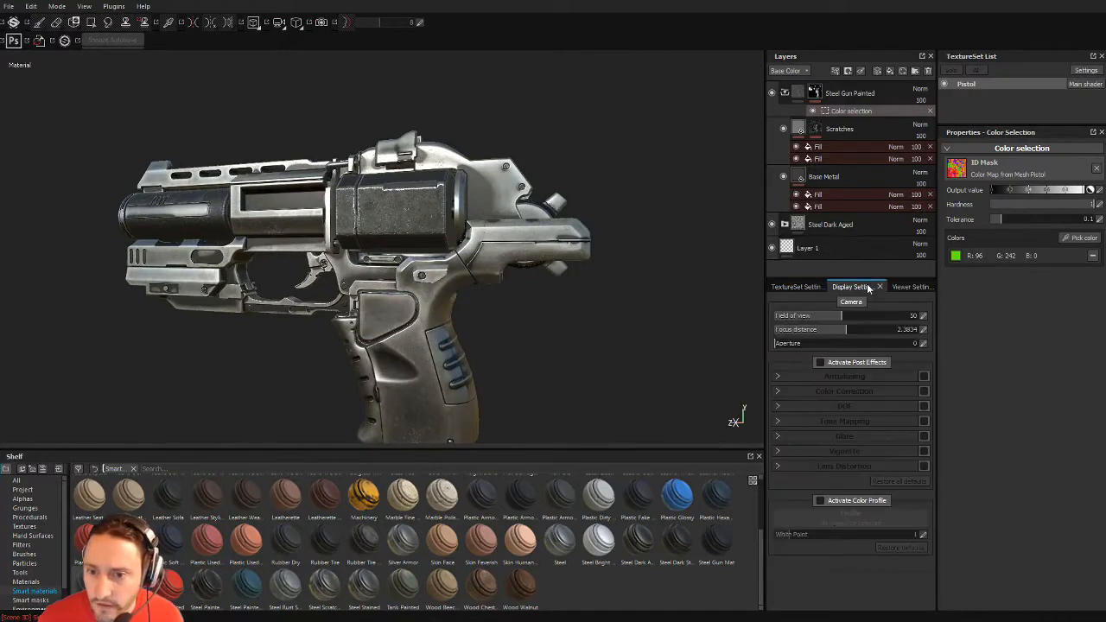
left_click(820, 363)
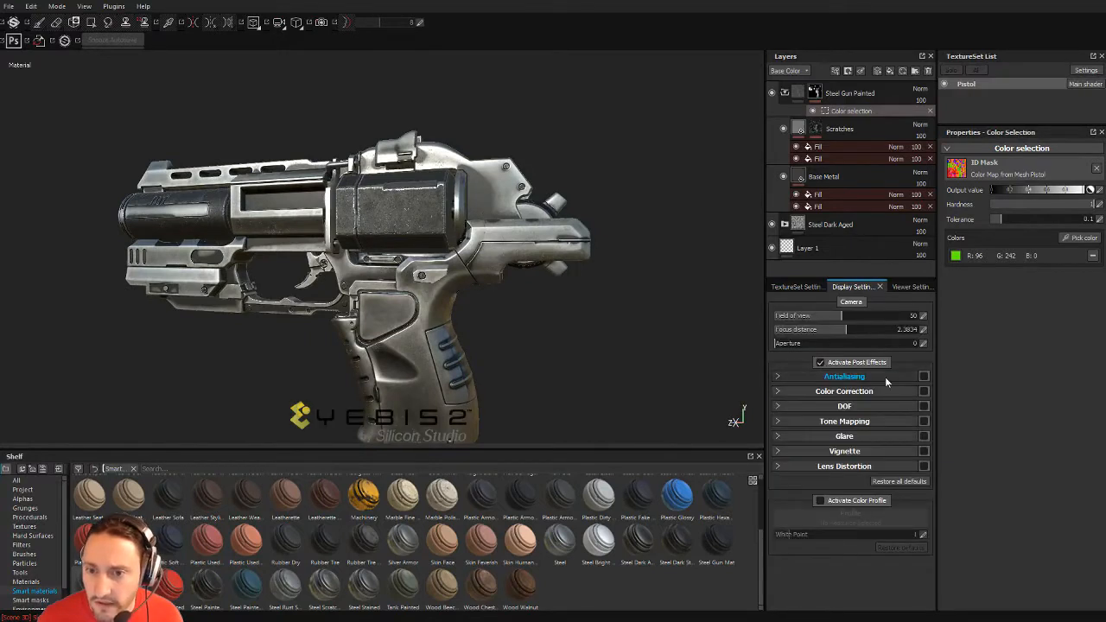
left_click(917, 288)
left_click(777, 383)
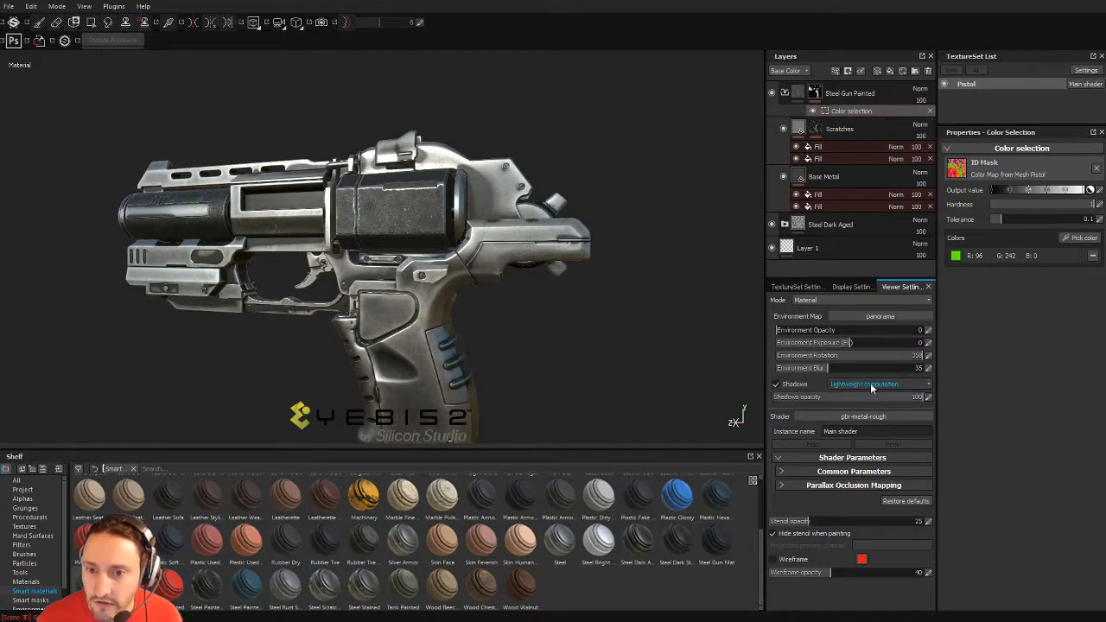
left_click(874, 383)
left_click(863, 394)
left_click_drag(629, 363, 583, 333, "alt")
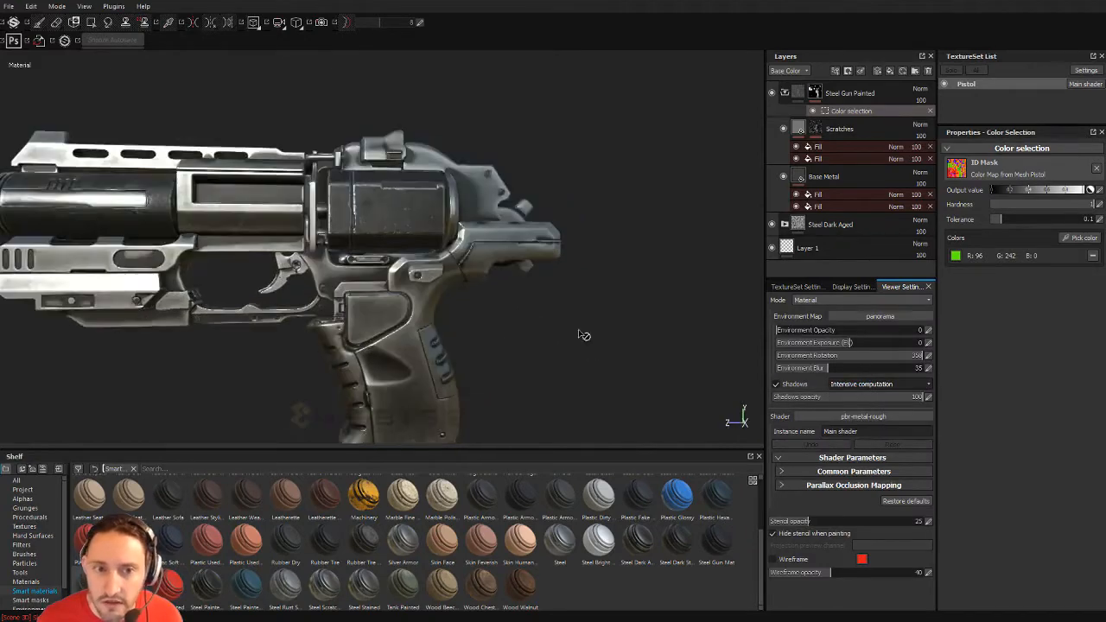
Turn off the viewport shadows and inspect the pistol from the rear under rotated environment lighting.
right_click_drag(582, 334, 662, 342, "shift")
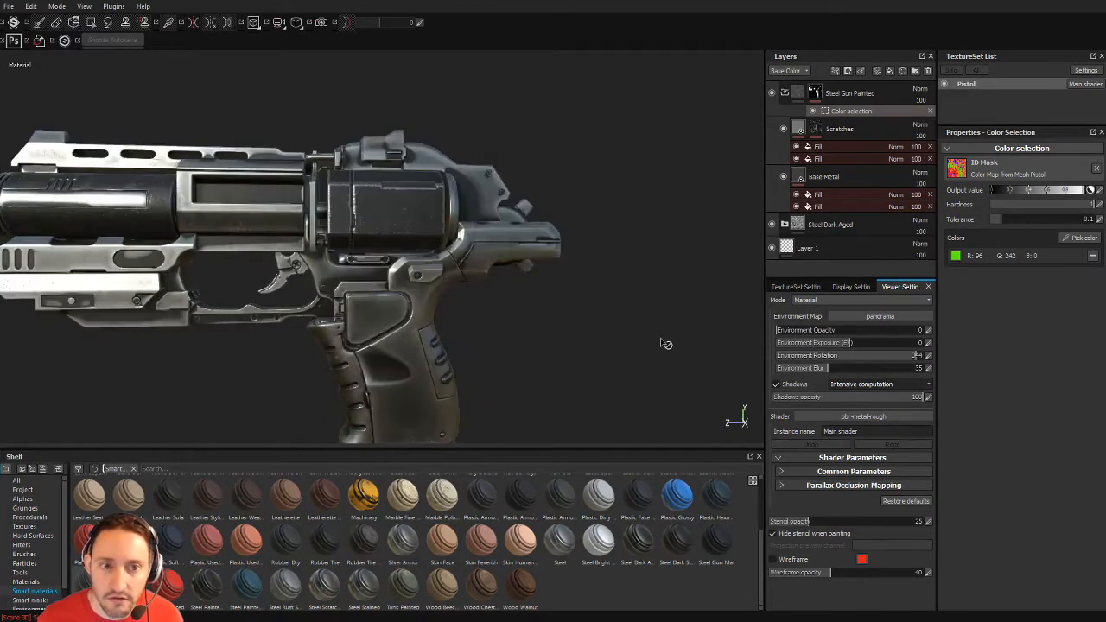
left_click_drag(662, 343, 541, 312, "alt")
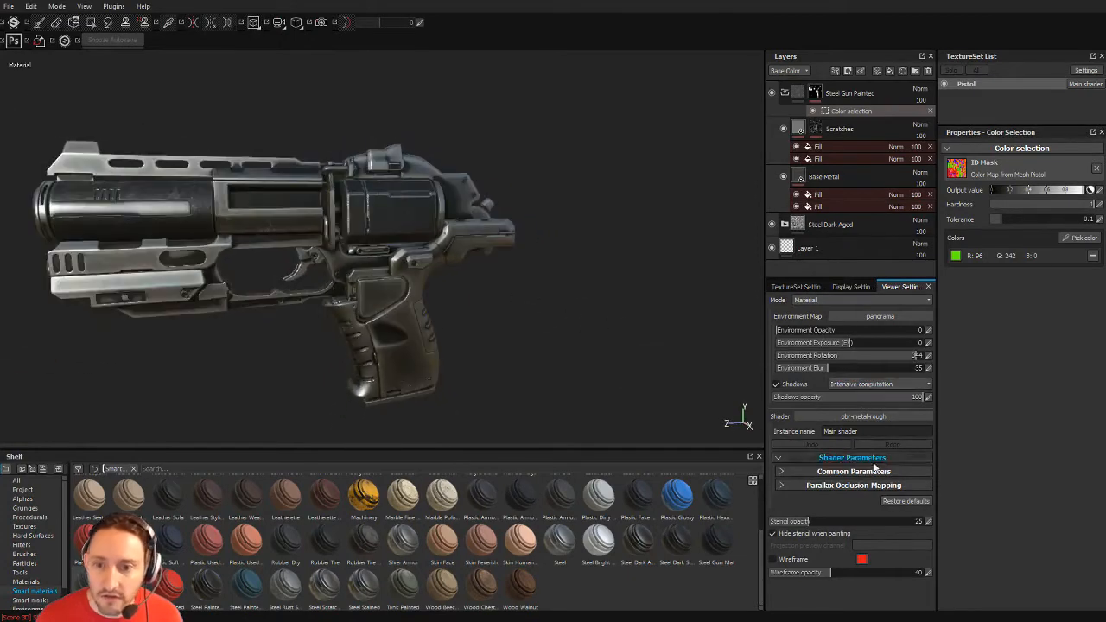
left_click(776, 384)
left_click_drag(450, 287, 388, 298, "alt")
right_click_drag(389, 298, 527, 311, "shift")
right_click_drag(527, 311, 621, 368, "alt")
middle_click_drag(541, 293, 527, 251, "alt")
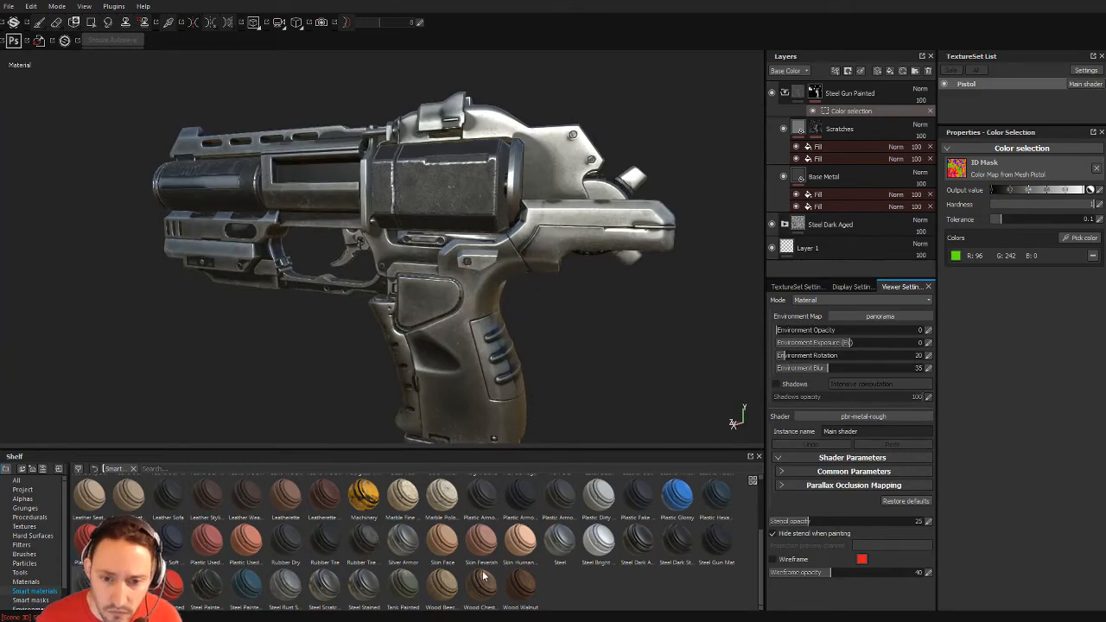
Create a folder named Rubber above the Steel Gun Painted group.
scroll(577, 570, "up", 2)
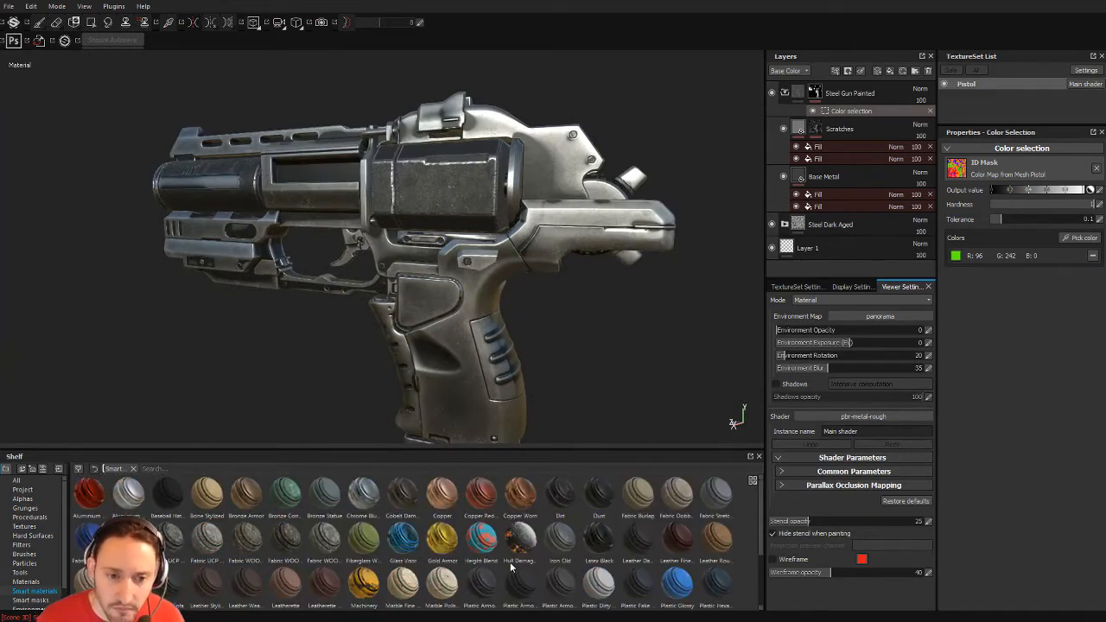
left_click(869, 87)
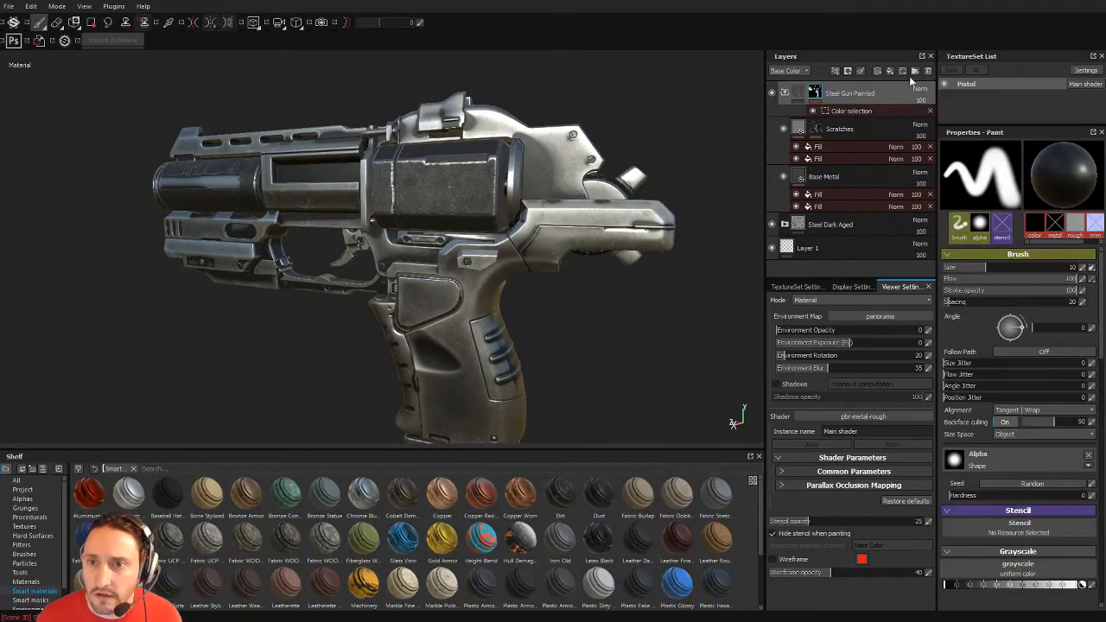
left_click(915, 69)
double_click(818, 94)
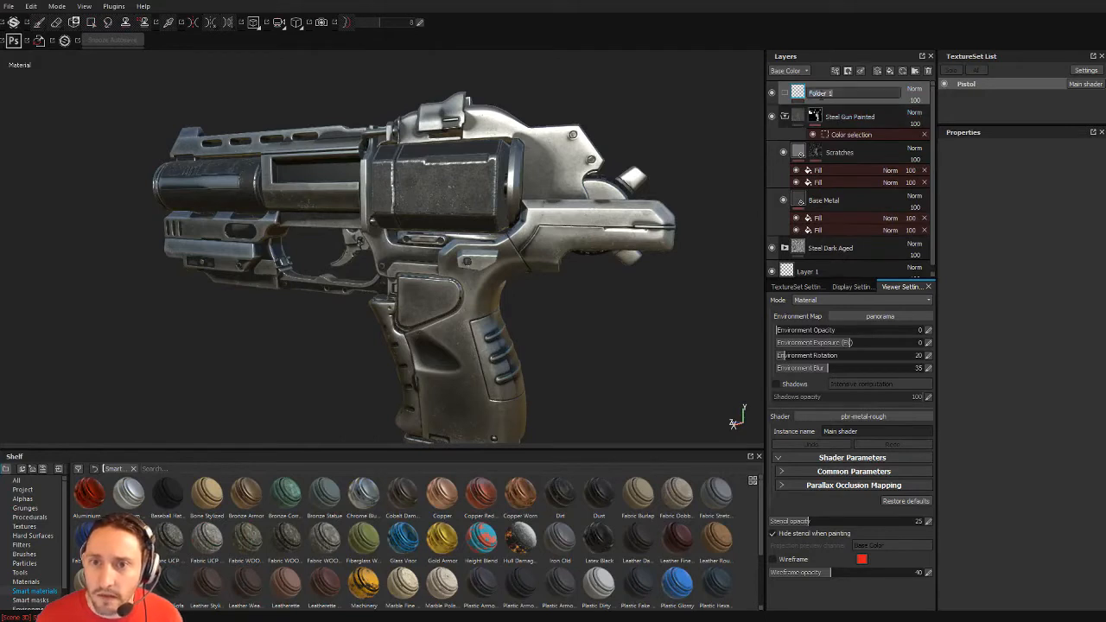
type("Rubb")
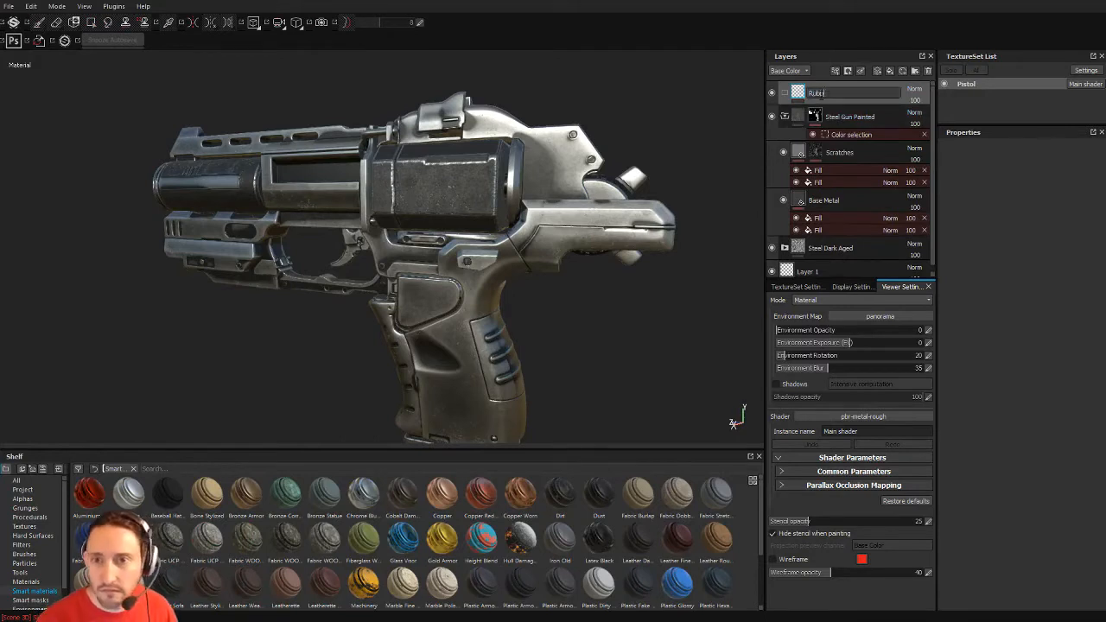
type("er")
key("Return")
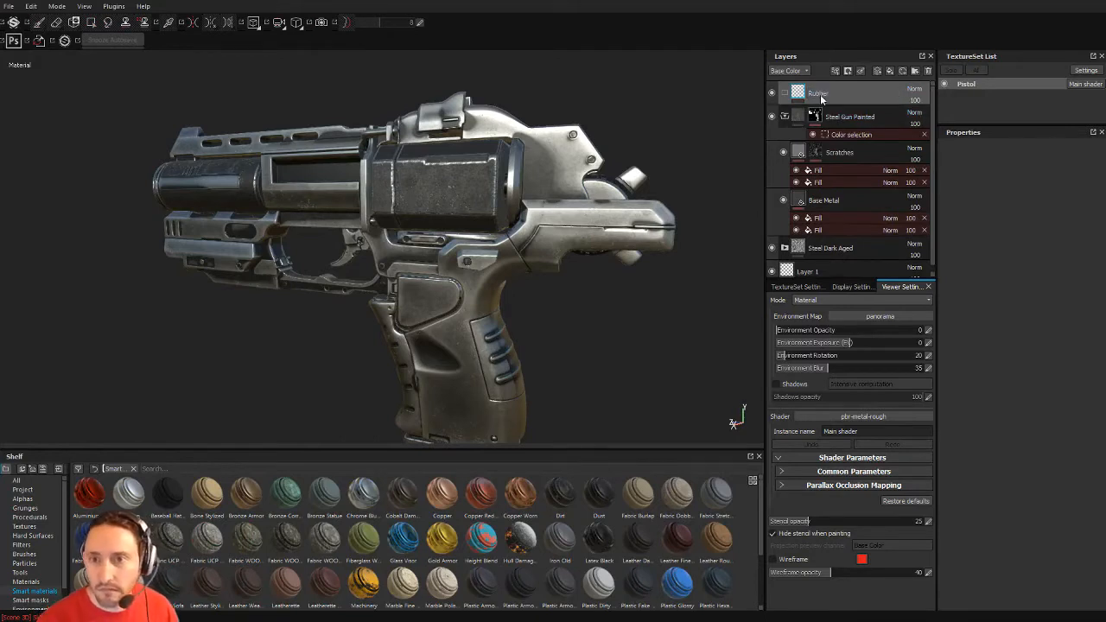
Add a fill layer inside the Rubber folder and rename it RubberBase.
left_click(889, 67)
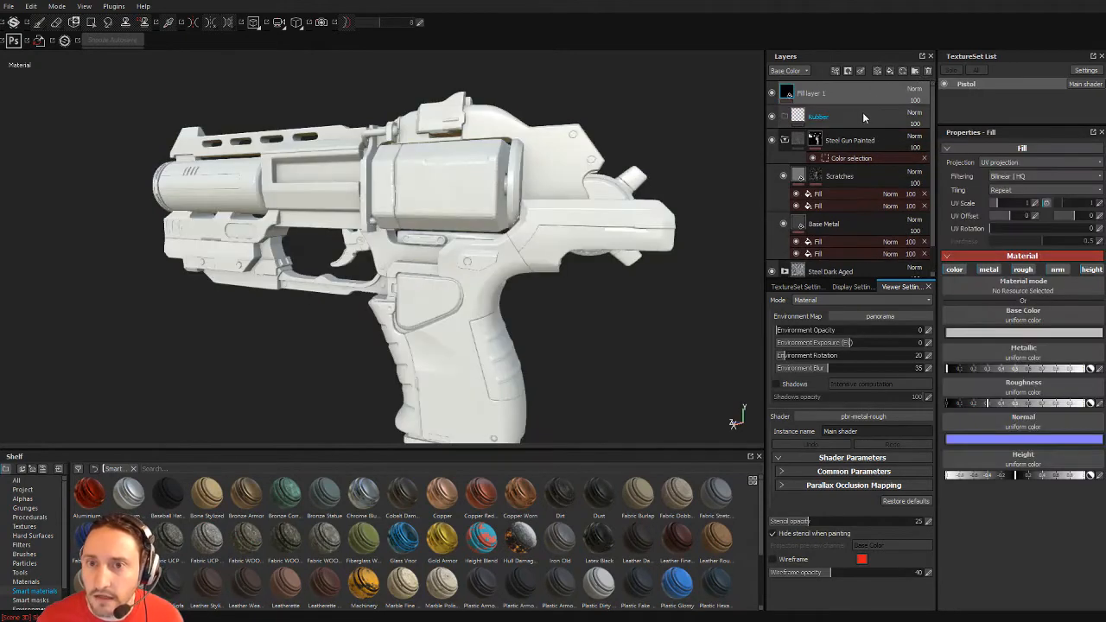
left_click_drag(818, 117, 819, 118)
double_click(822, 116)
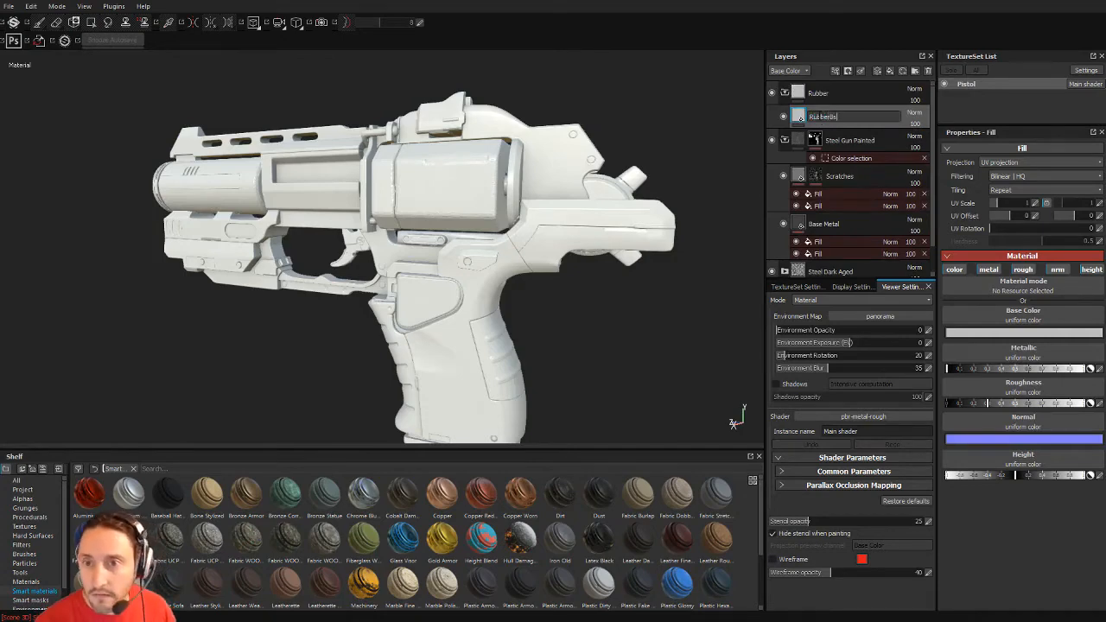
type("RubberBase")
key("Return")
Add a color selection mask to the Rubber folder.
left_click(831, 95)
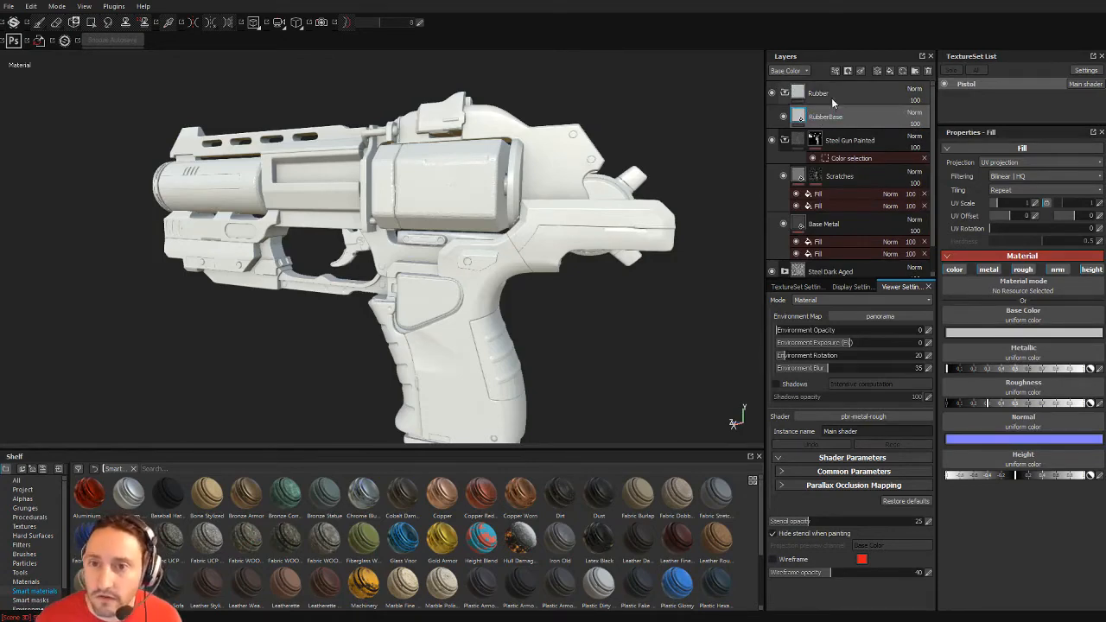
right_click(848, 91)
left_click(913, 134)
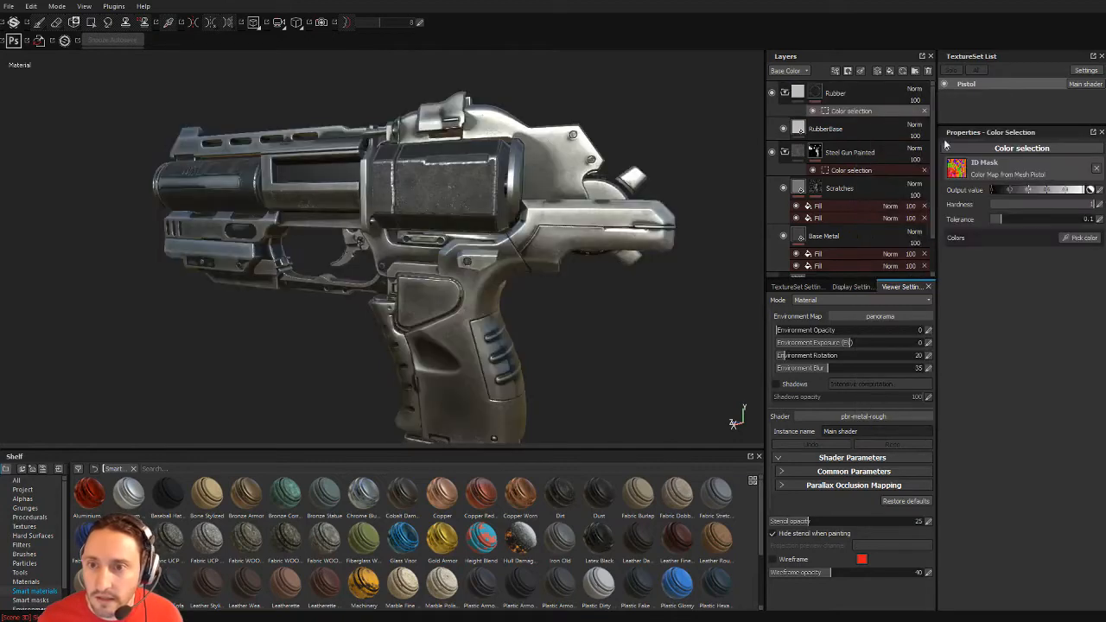
left_click(1080, 239)
left_click(462, 386)
middle_click_drag(622, 363, 587, 294, "alt")
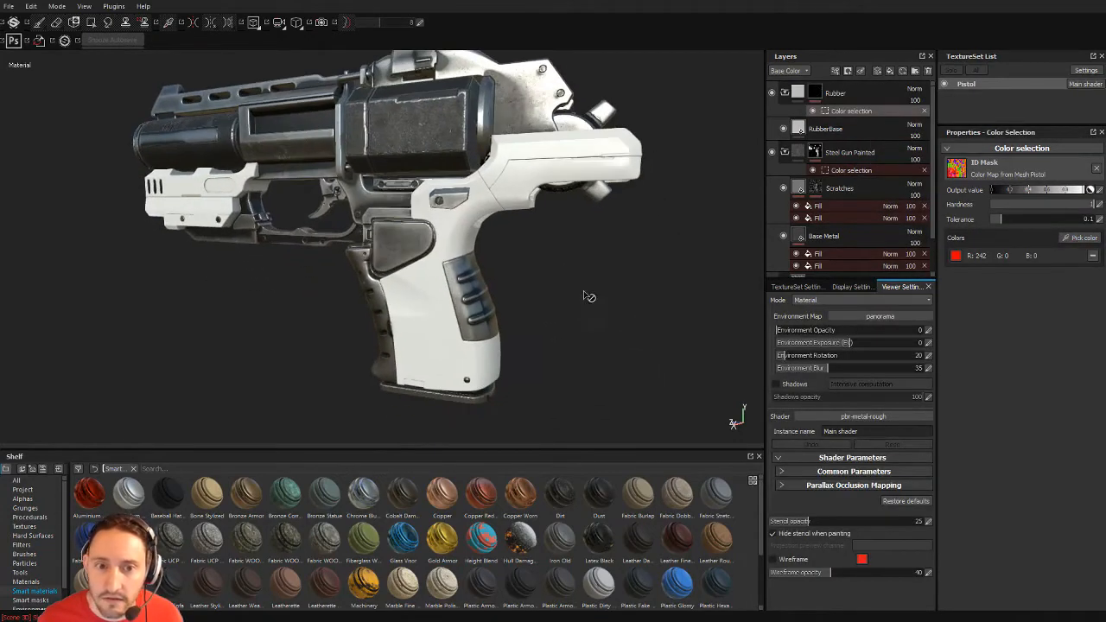
left_click_drag(506, 299, 561, 259, "alt")
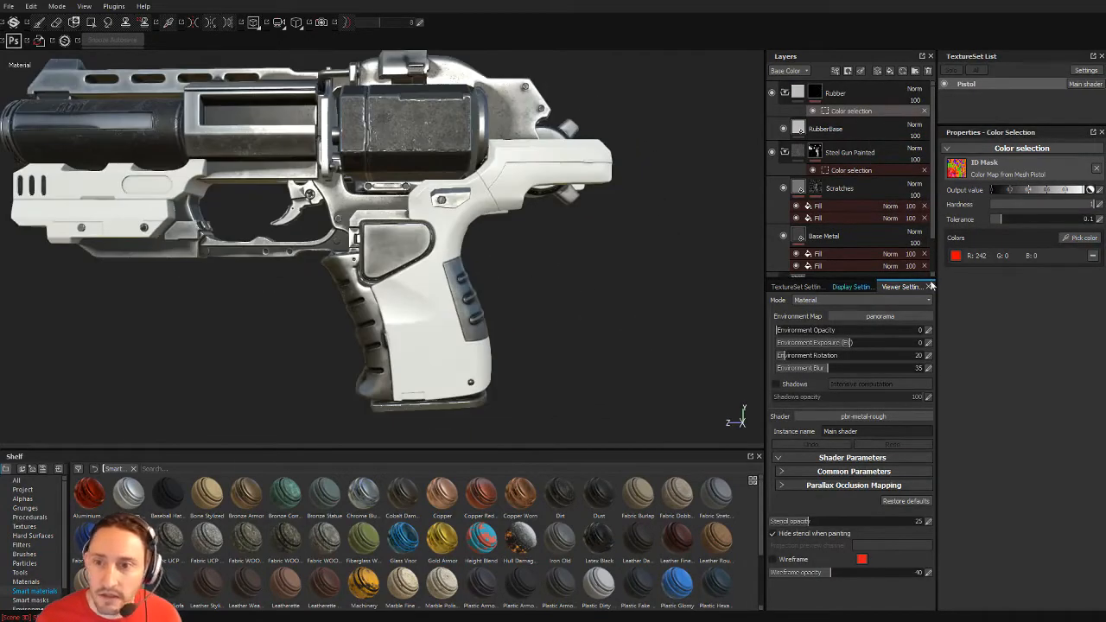
left_click(1092, 256)
Pick the magenta ID color of the grip pads for the Rubber folder's mask and check the masked areas.
left_click(1081, 238)
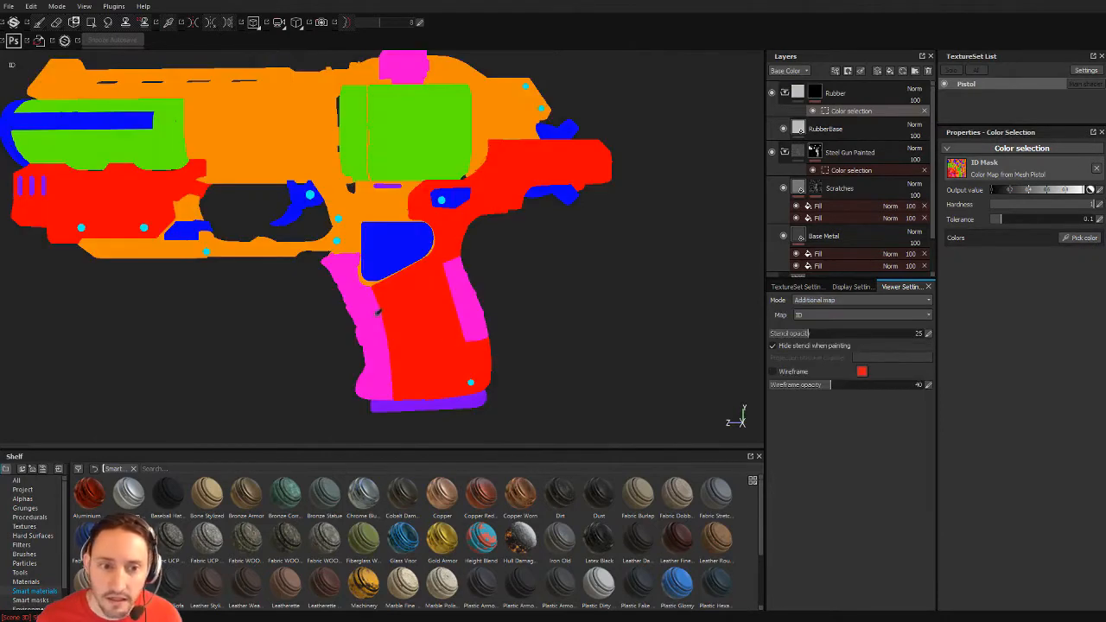
left_click(467, 311)
left_click_drag(561, 343, 490, 307, "alt")
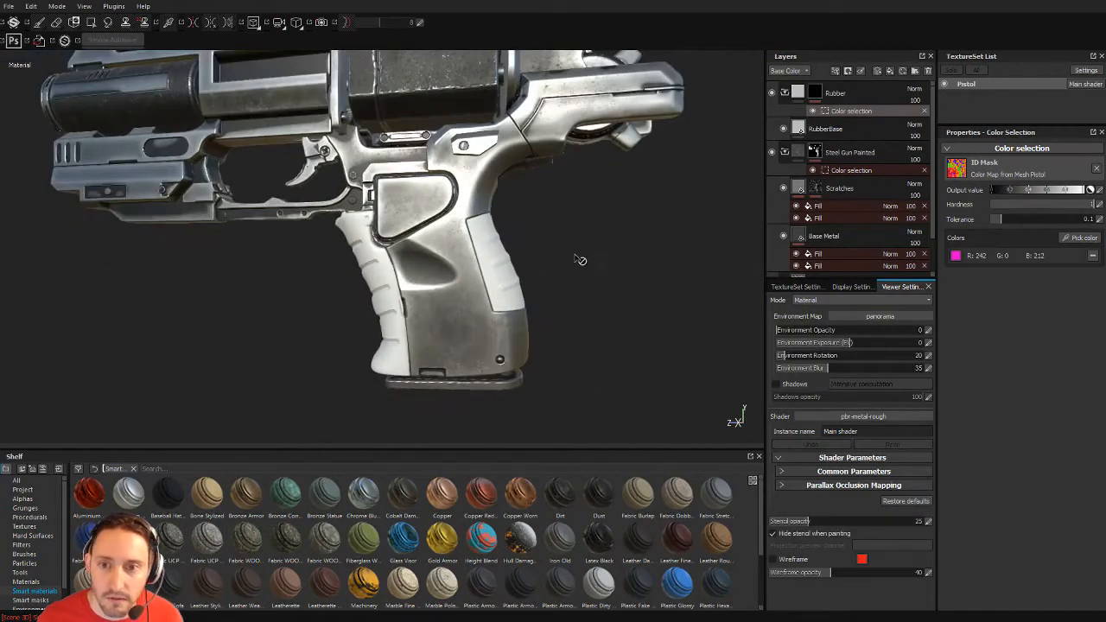
left_click_drag(580, 259, 544, 311, "alt")
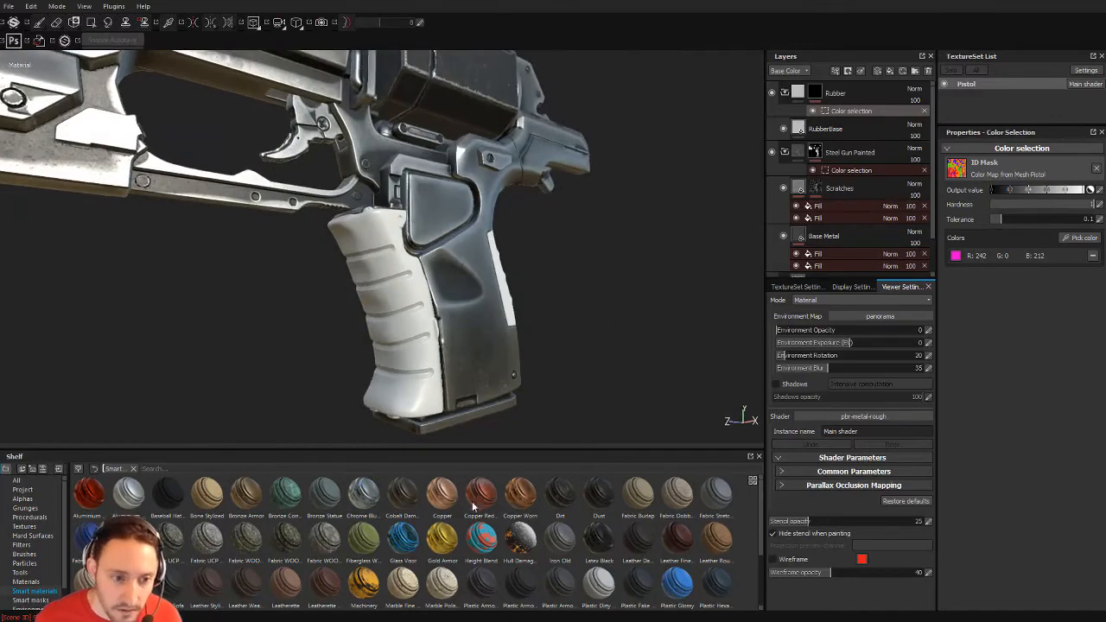
Filter the smart materials for plastics and add Plastic Used Up at the top of the layer stack.
left_click(161, 469)
type("p")
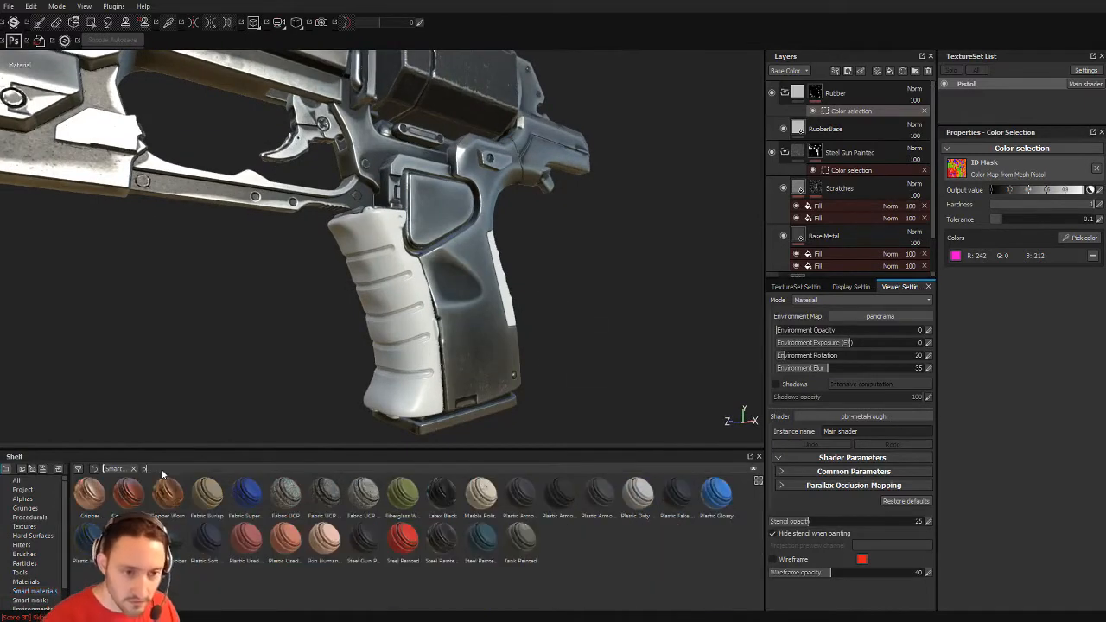
type("lasic")
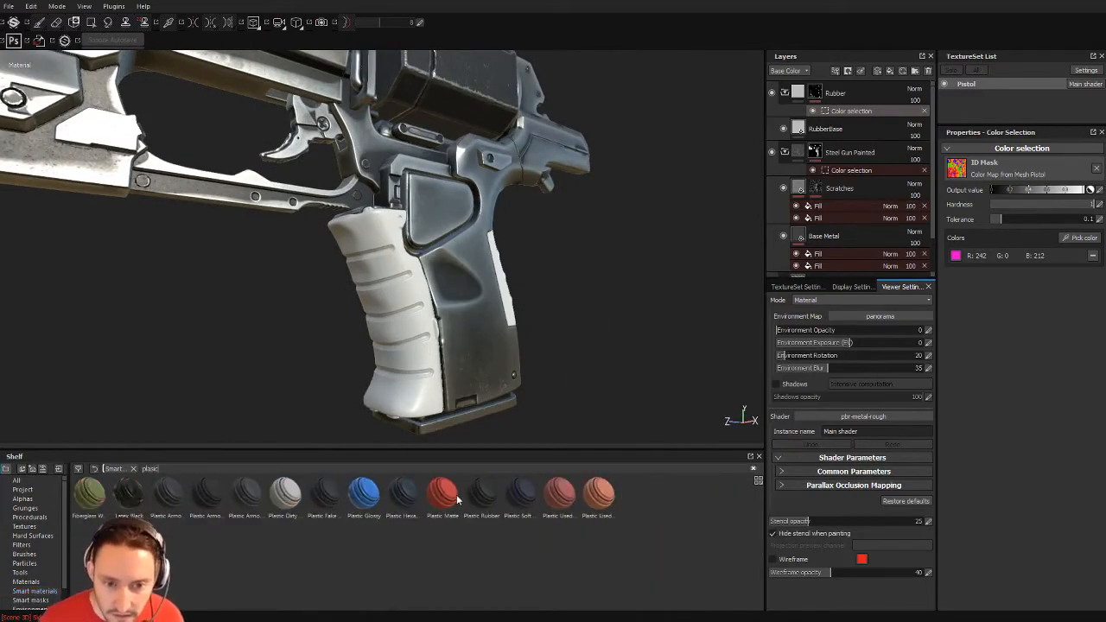
mouse_move(483, 498)
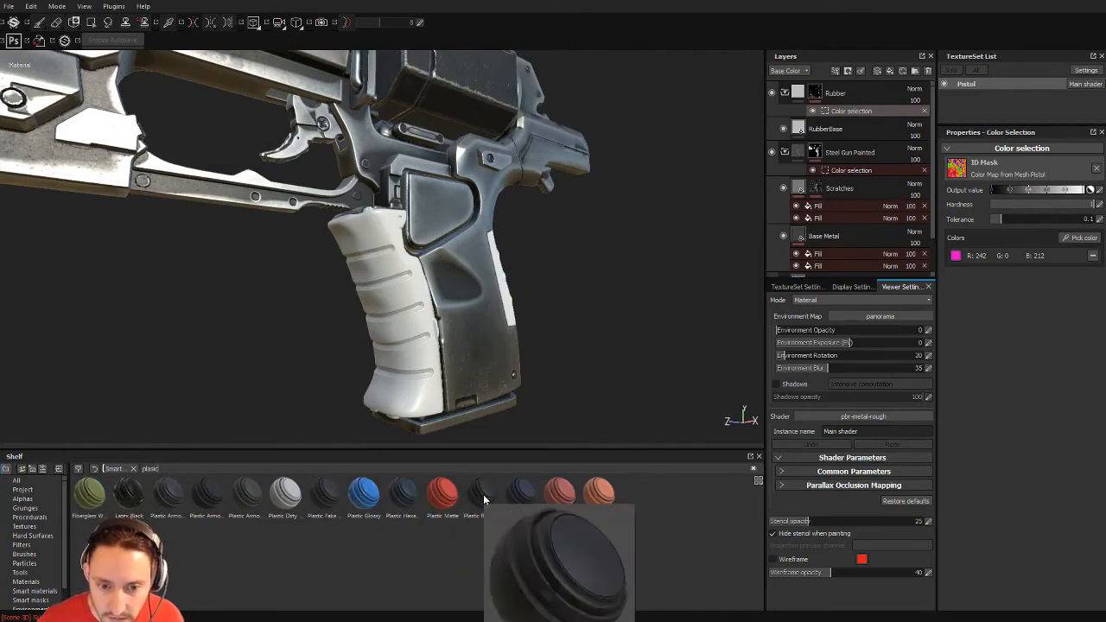
mouse_move(550, 490)
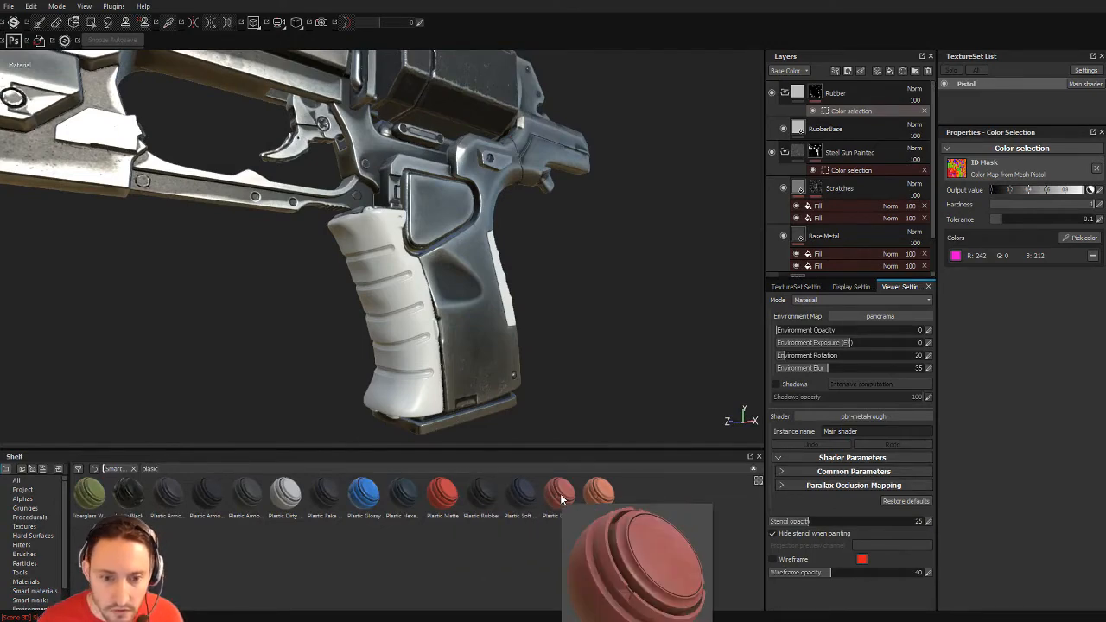
mouse_move(560, 500)
left_mouse_down()
mouse_move(844, 178)
mouse_move(863, 92)
left_mouse_up()
Add a color selection mask to the Plastic Used Up group and pick the red ID color of the grip frame.
right_click(861, 93)
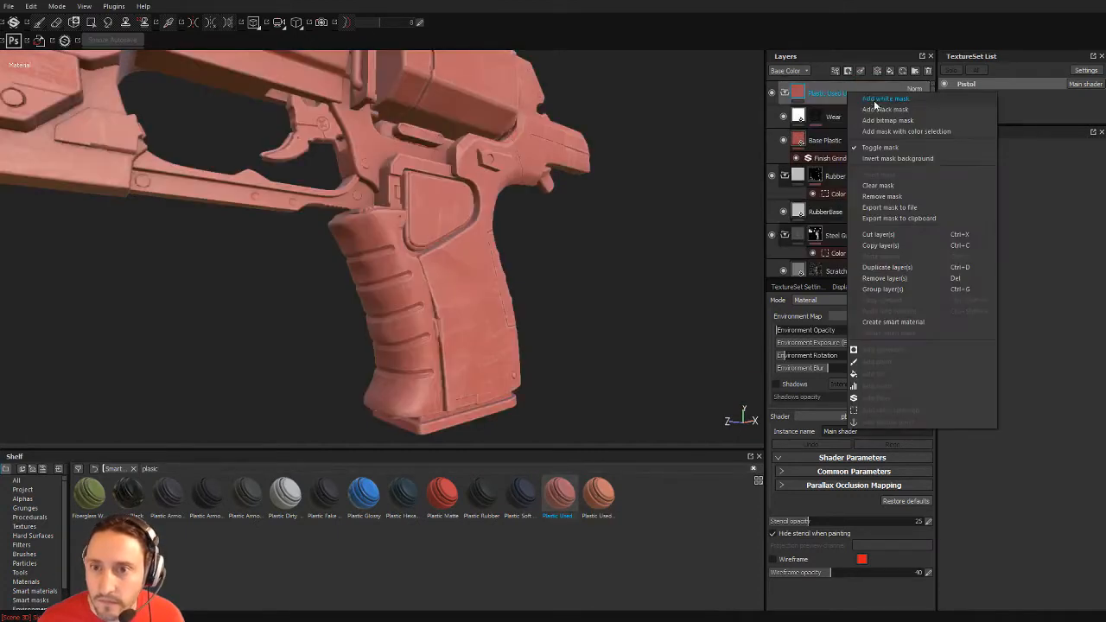
left_click(899, 131)
left_click(1080, 238)
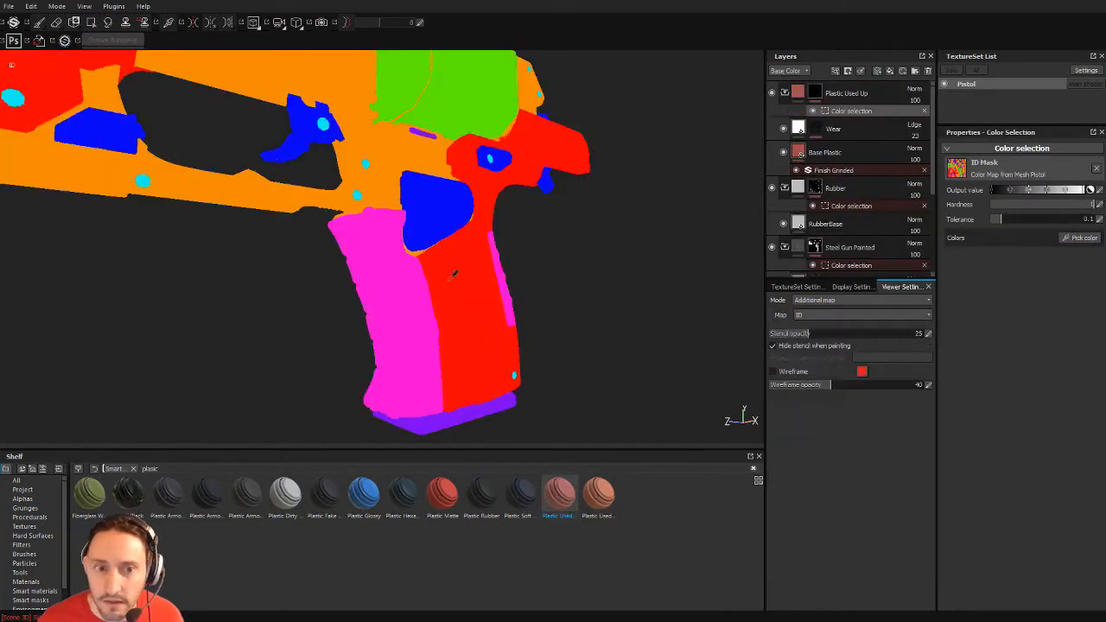
left_click(449, 280)
left_click_drag(536, 303, 454, 366, "alt")
left_click_drag(461, 311, 571, 164, "alt")
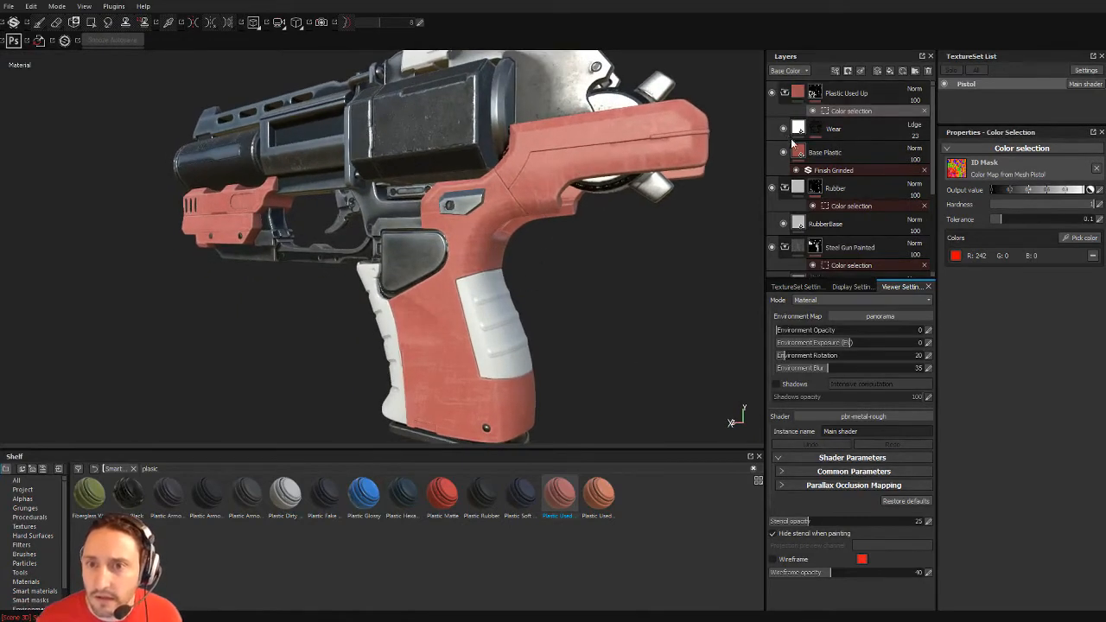
Set the Base Plastic layer's base color to a near-black grey of 0.009 in all three channels.
left_click(792, 144)
left_click(987, 333)
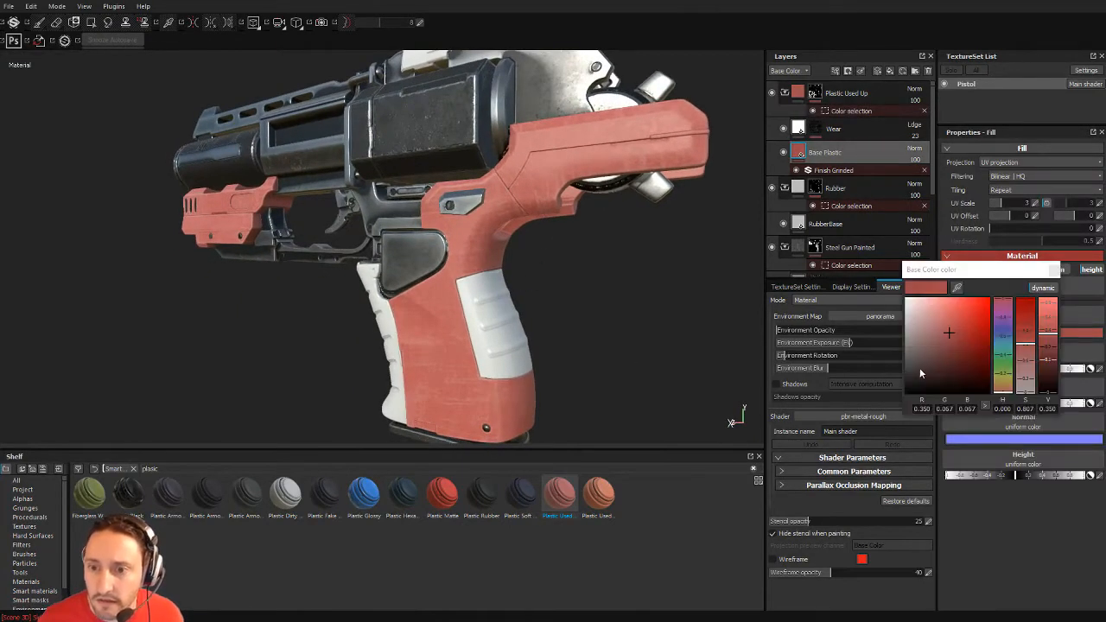
mouse_move(920, 373)
left_mouse_down()
mouse_move(905, 369)
mouse_move(905, 389)
left_mouse_up()
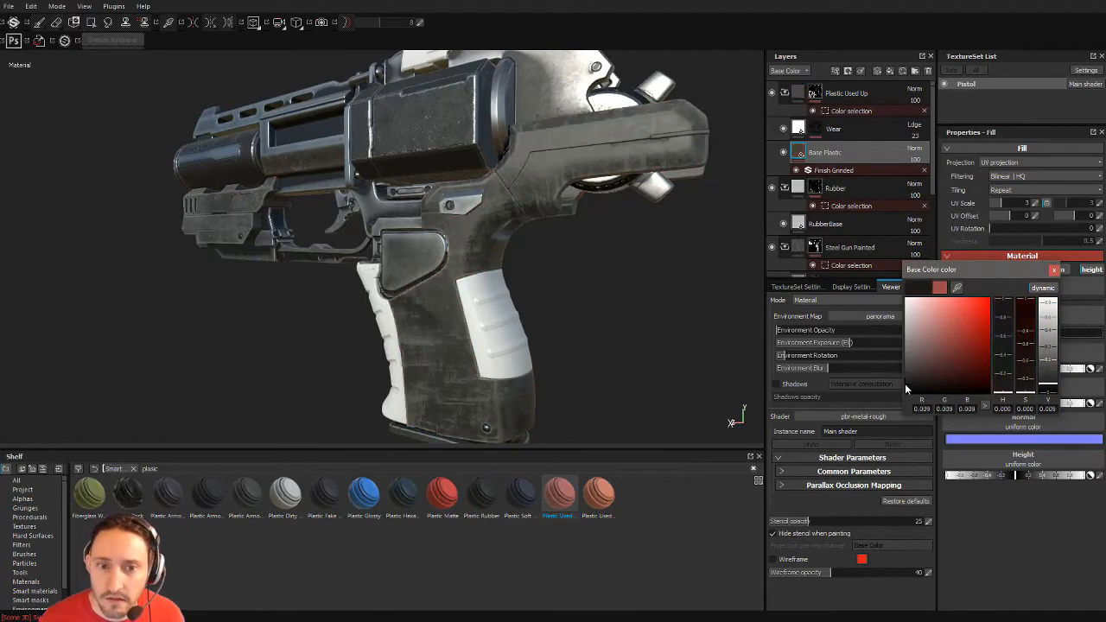
left_click(1054, 270)
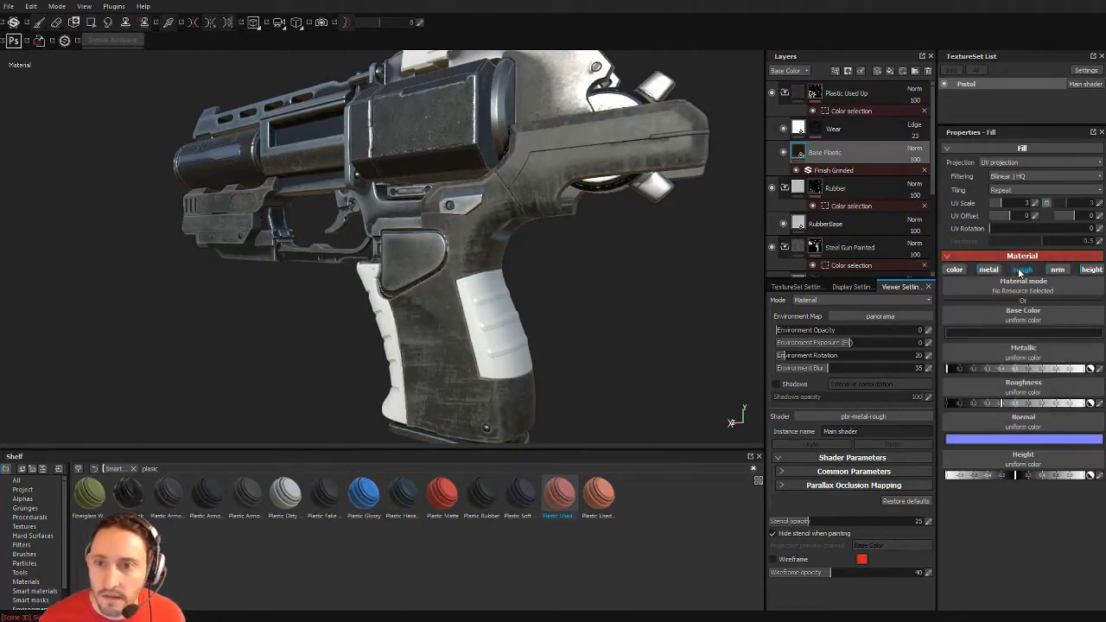
Compare the Wear layer of the plastic hidden and shown, and change its base color from white to a medium grey.
left_click(816, 130)
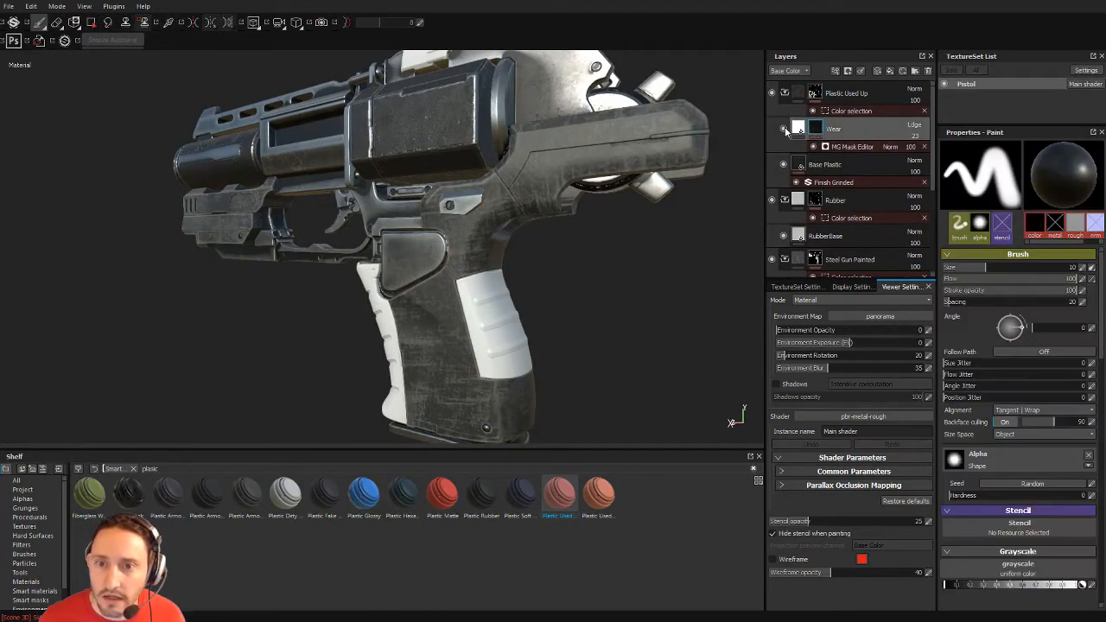
left_click(784, 127)
left_click(784, 127)
left_click(798, 128)
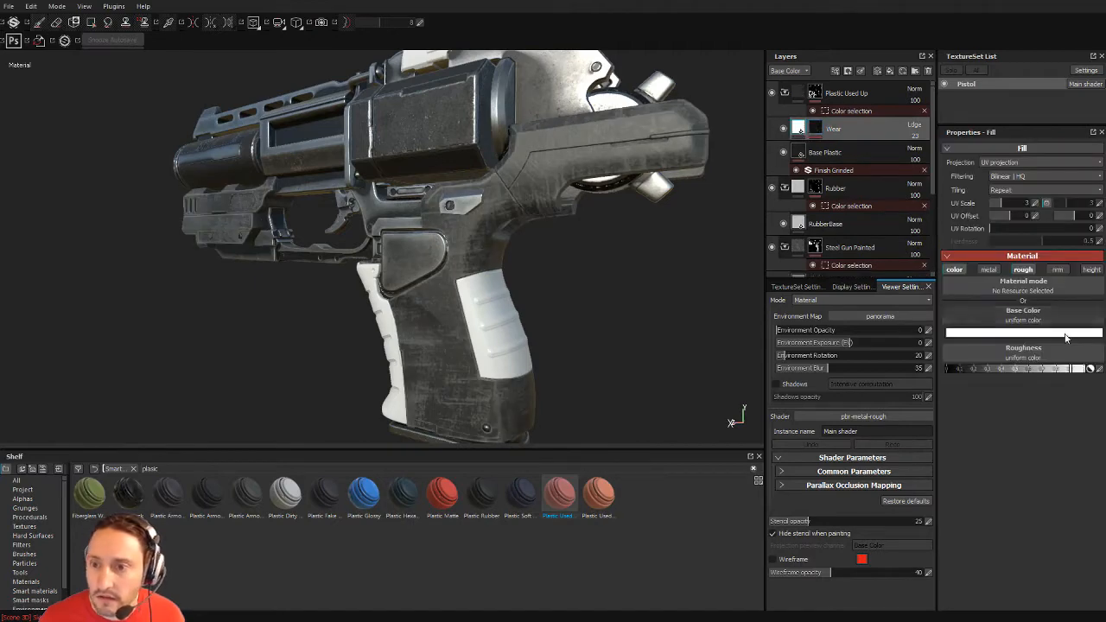
left_click(1065, 333)
left_click(953, 333)
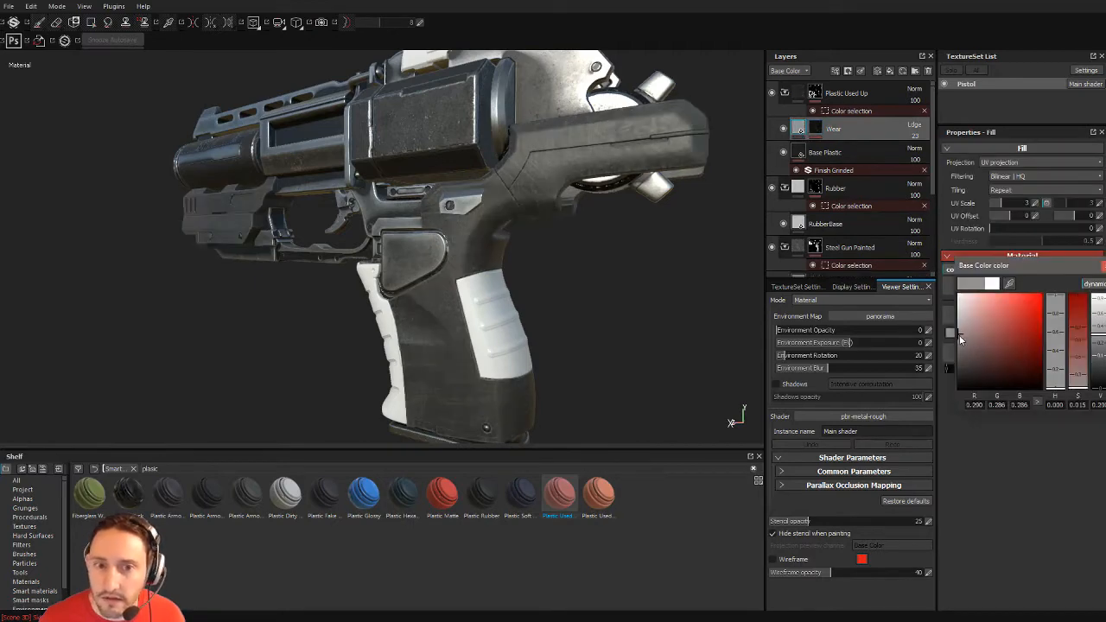
left_click(965, 330)
Set the Global Balance of the Wear layer's MG Mask Editor to 0.55 and check the grip.
left_click(815, 129)
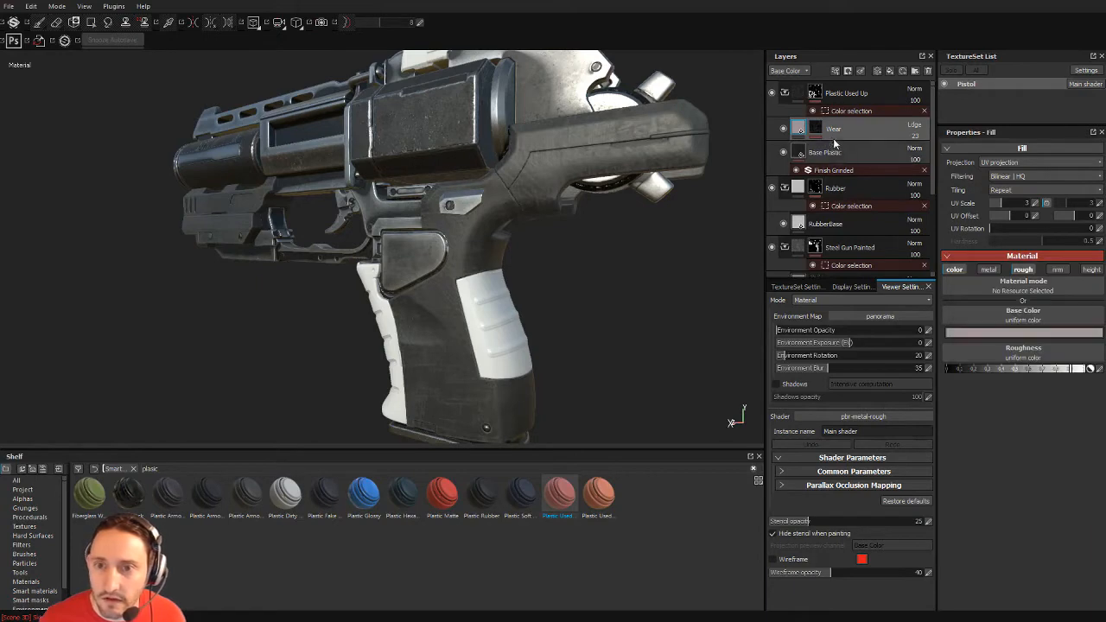
left_click(848, 147)
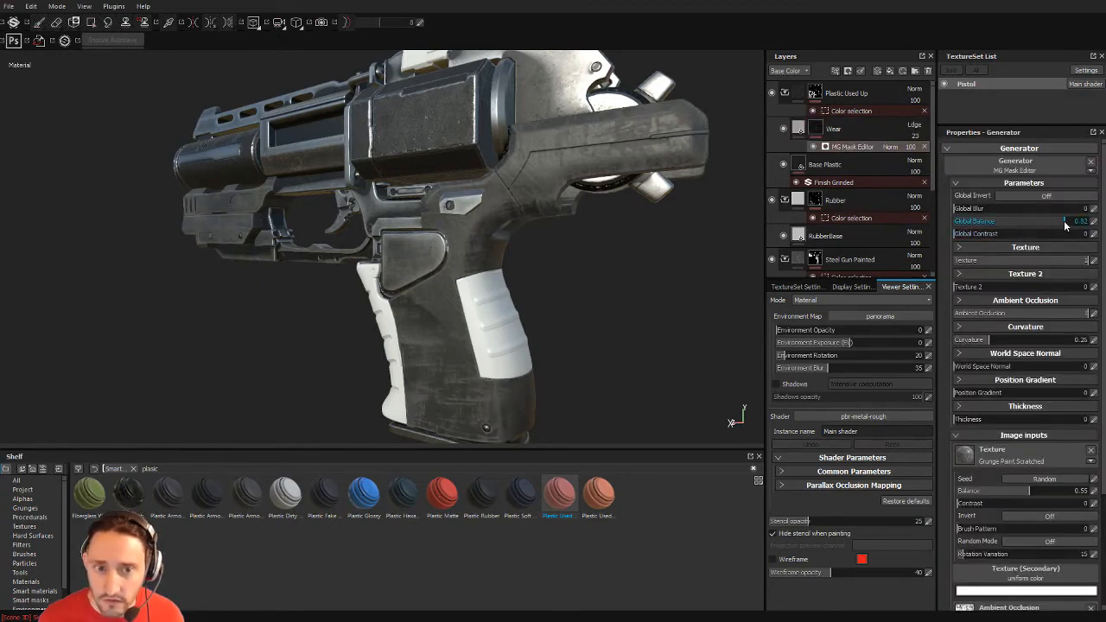
left_click_drag(1076, 222, 958, 226)
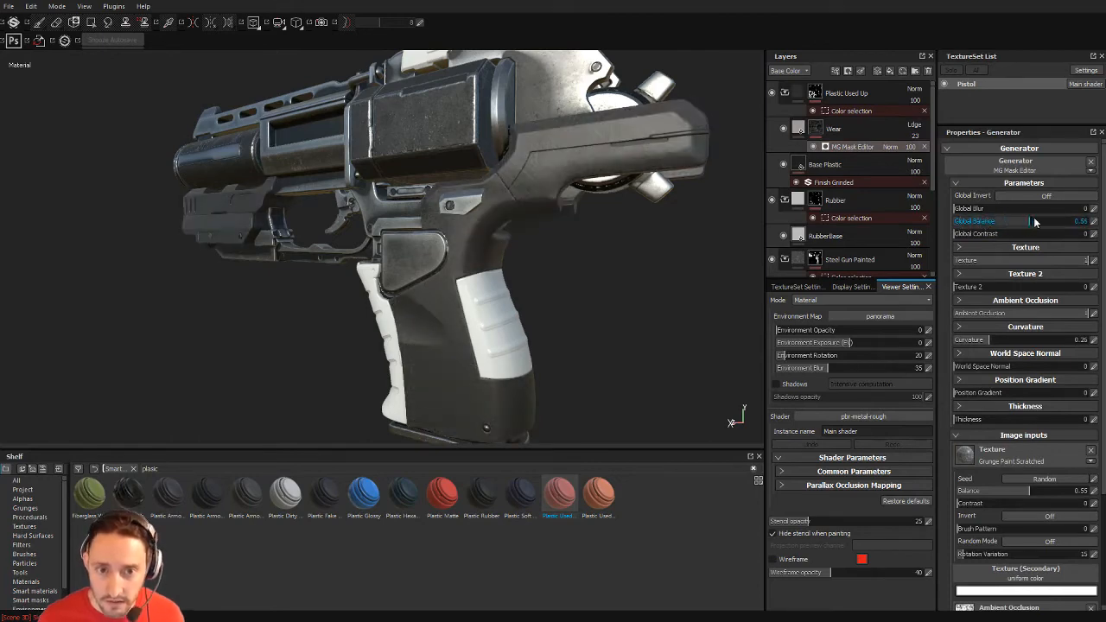
left_click_drag(1034, 222, 1041, 222)
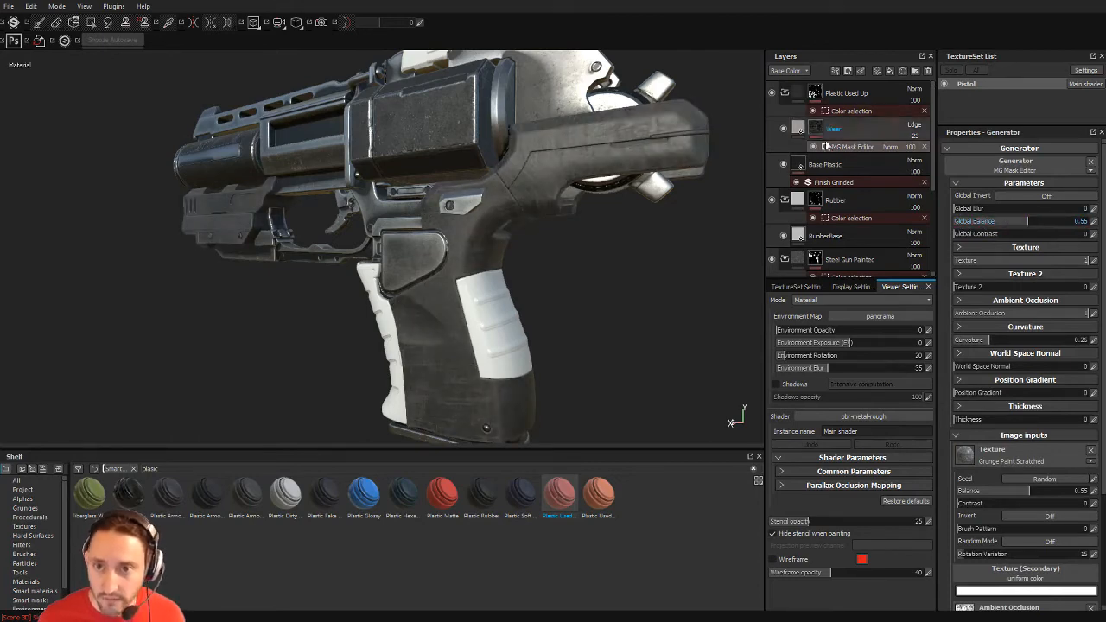
left_click_drag(536, 326, 624, 264, "alt")
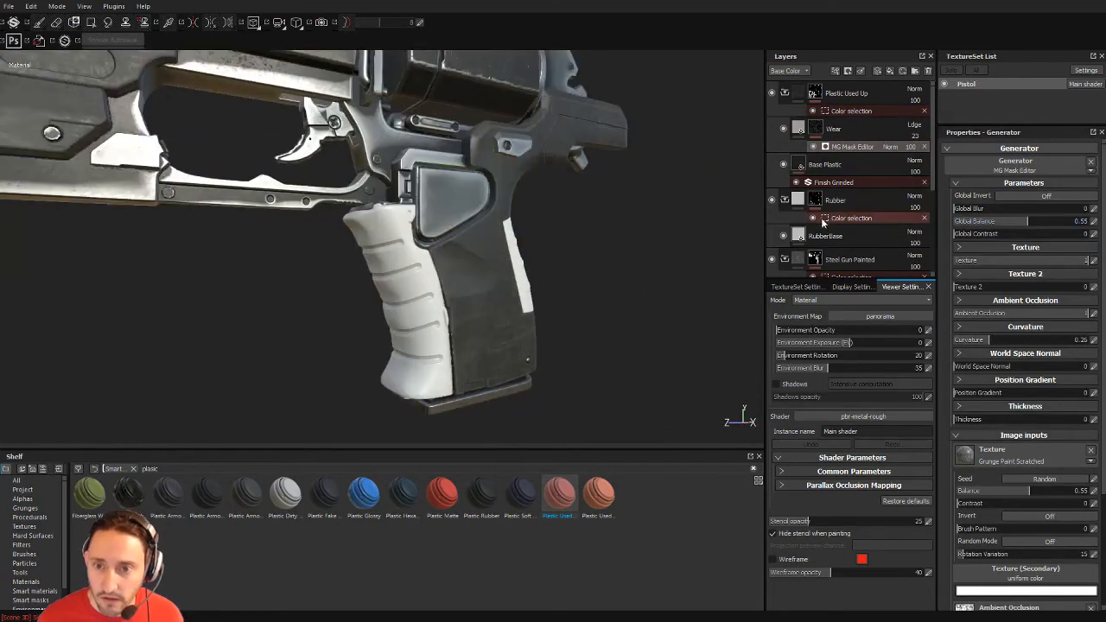
Set the RubberBase layer's base color to a dark grey of 0.027 and its roughness to about 0.4.
left_click(823, 235)
left_click_drag(466, 297, 597, 297, "alt")
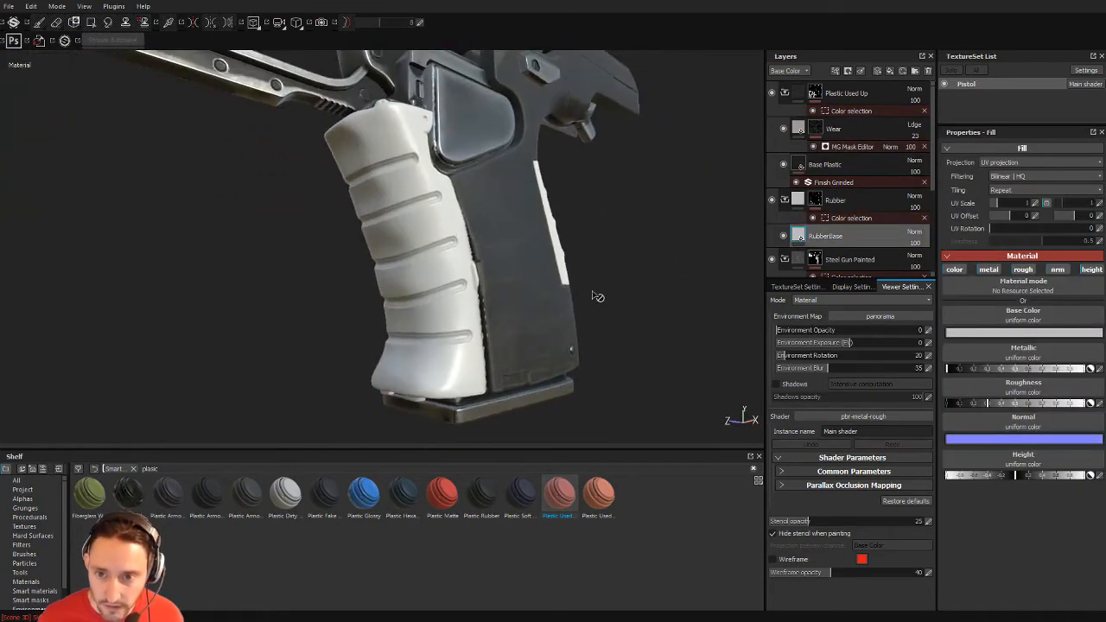
left_click(983, 334)
left_click(898, 377)
mouse_move(897, 377)
left_mouse_down()
mouse_move(897, 366)
mouse_move(897, 377)
left_mouse_up()
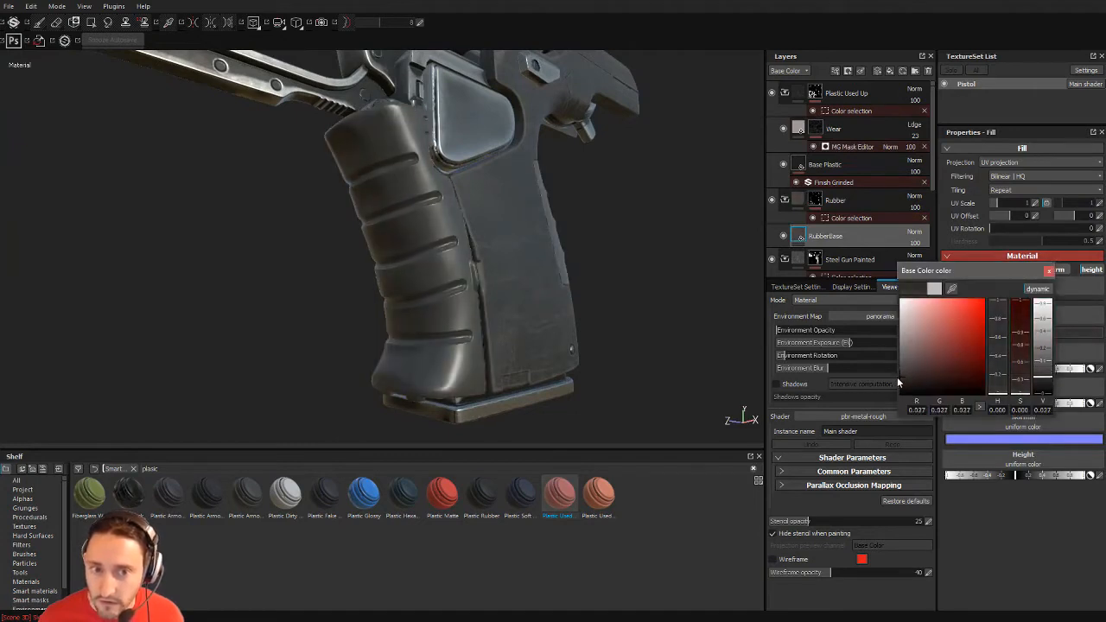
left_click(1049, 271)
mouse_move(980, 405)
left_mouse_down()
mouse_move(957, 405)
mouse_move(1019, 405)
mouse_move(990, 406)
mouse_move(1009, 403)
left_mouse_up()
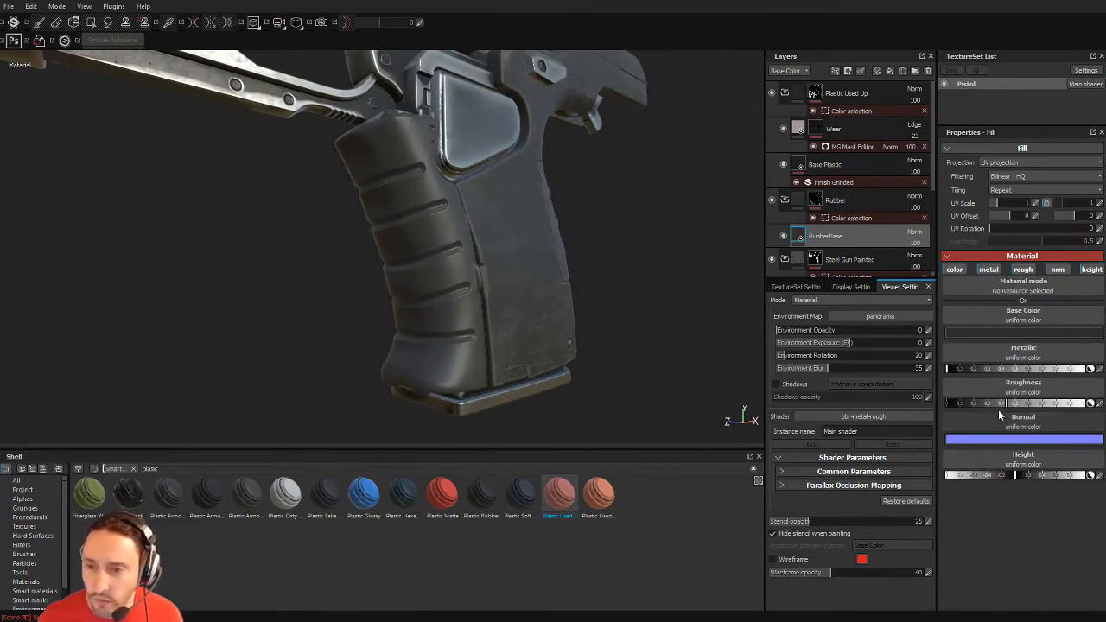
Try Grunge 015 as the roughness texture of the RubberBase layer, check it on the grip, and undo it.
left_click(33, 508)
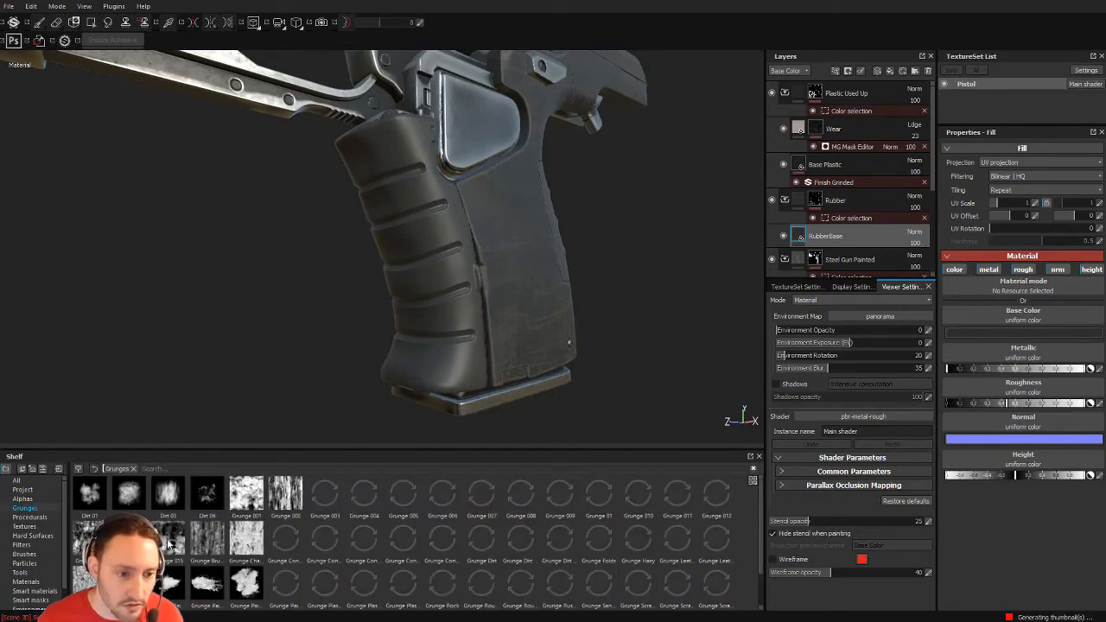
left_click_drag(621, 587, 995, 393)
left_click_drag(725, 406, 561, 301, "alt")
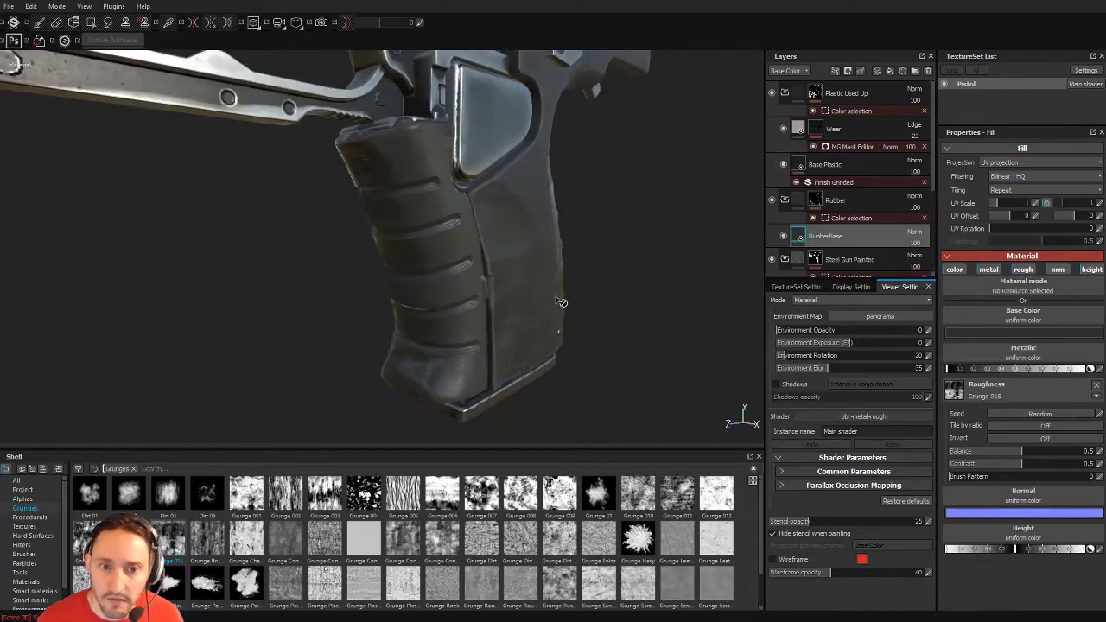
left_click_drag(632, 291, 611, 282, "alt")
key("ctrl+z")
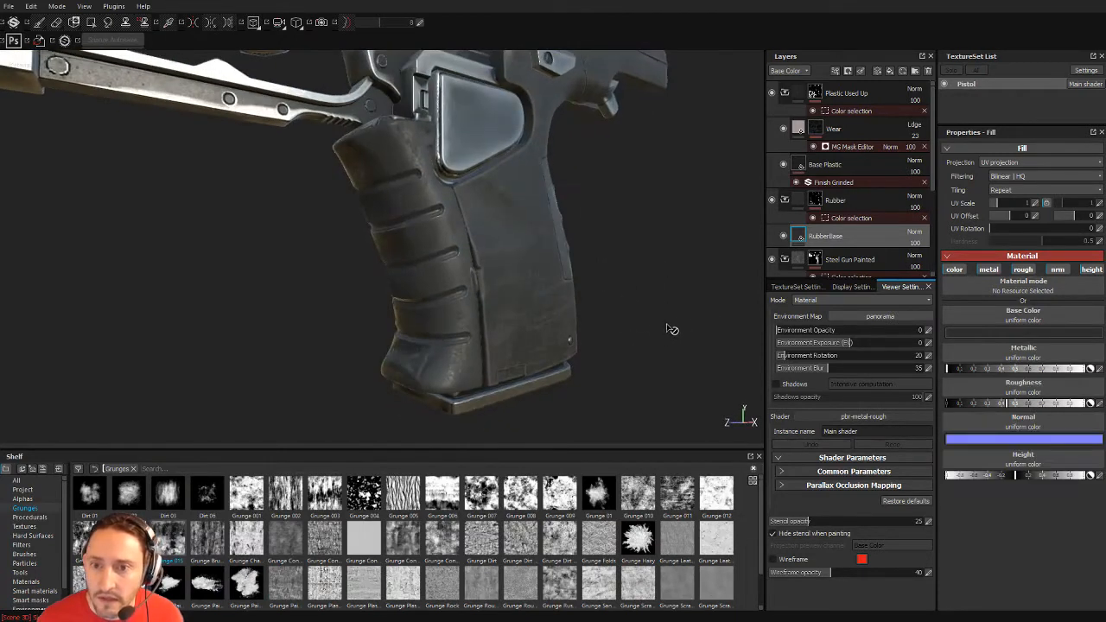
Add a fill layer above RubberBase in the Rubber group and name it RoughnessBreakup.
left_click(888, 71)
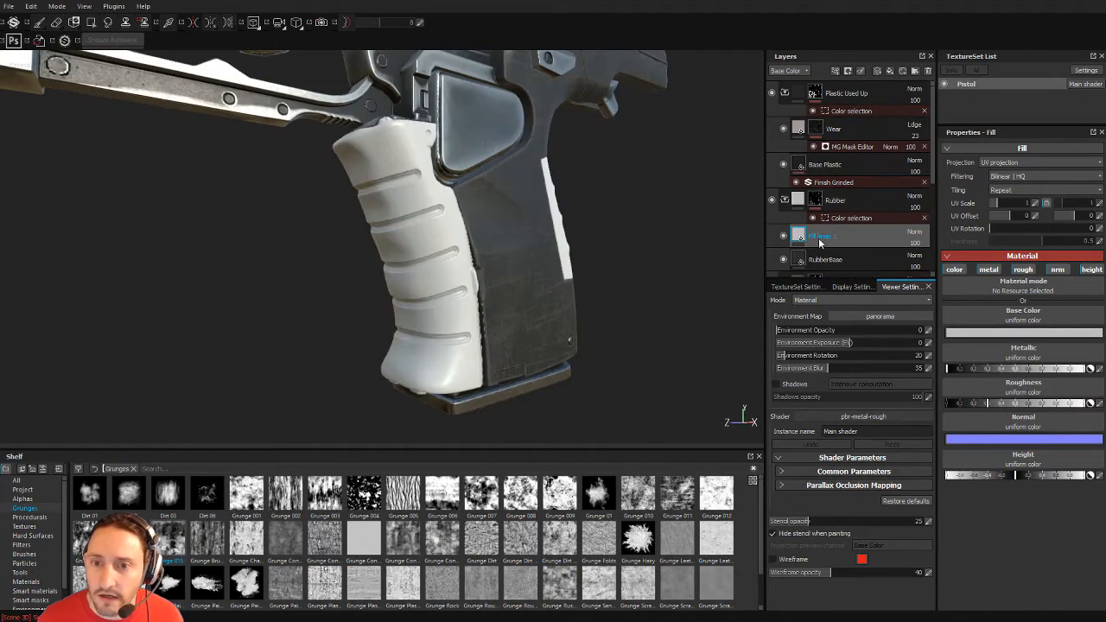
type("RoughnessBreakup")
key("Return")
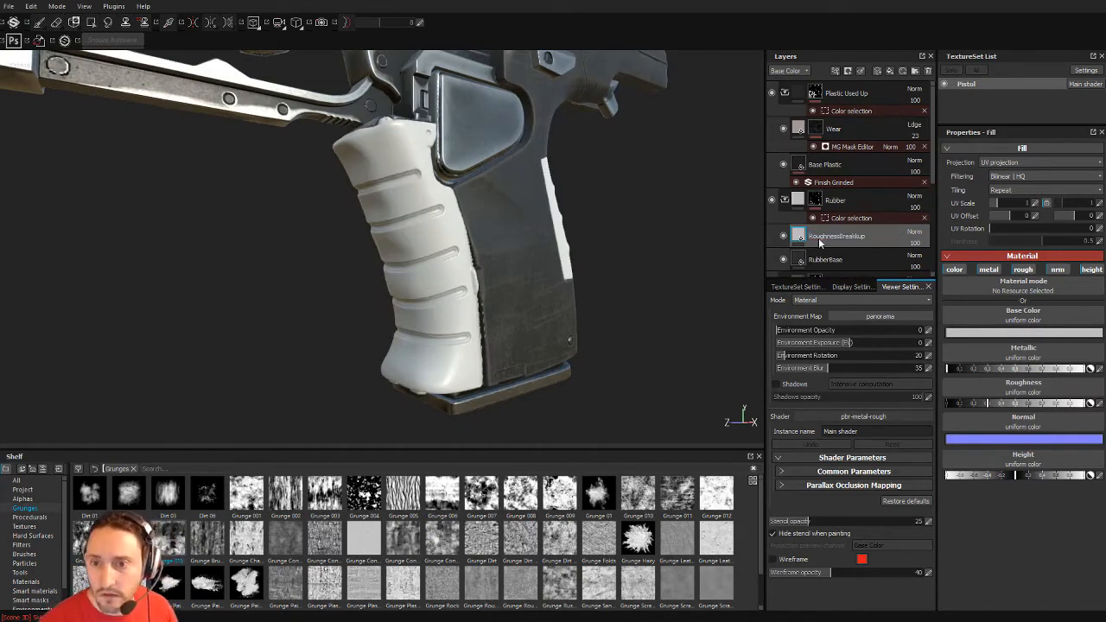
double_click(856, 235)
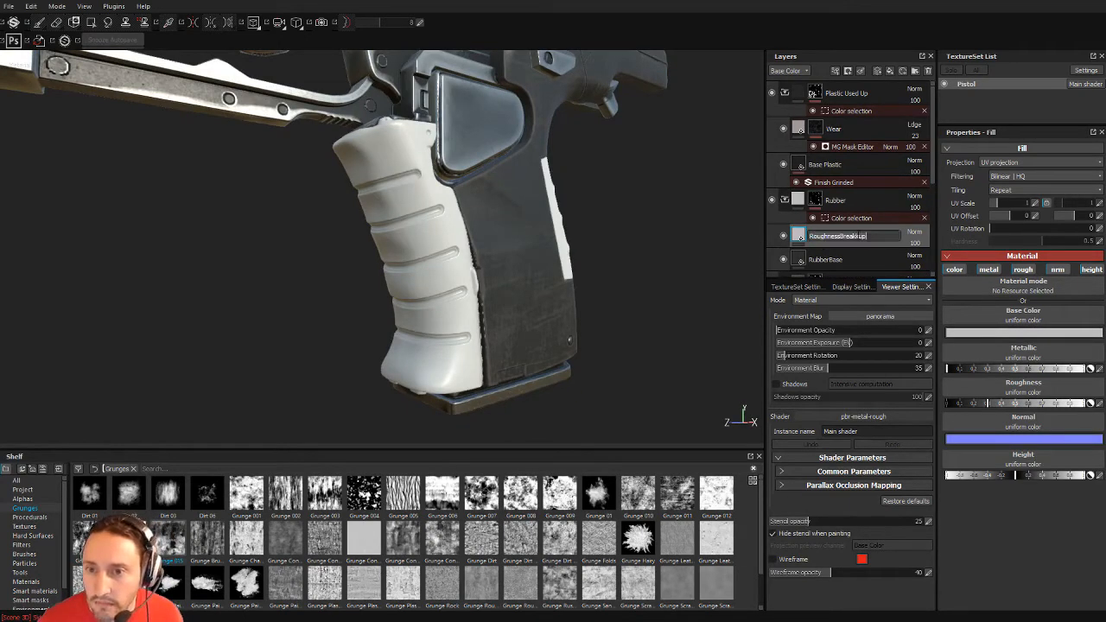
left_click(855, 236)
key("BackSpace")
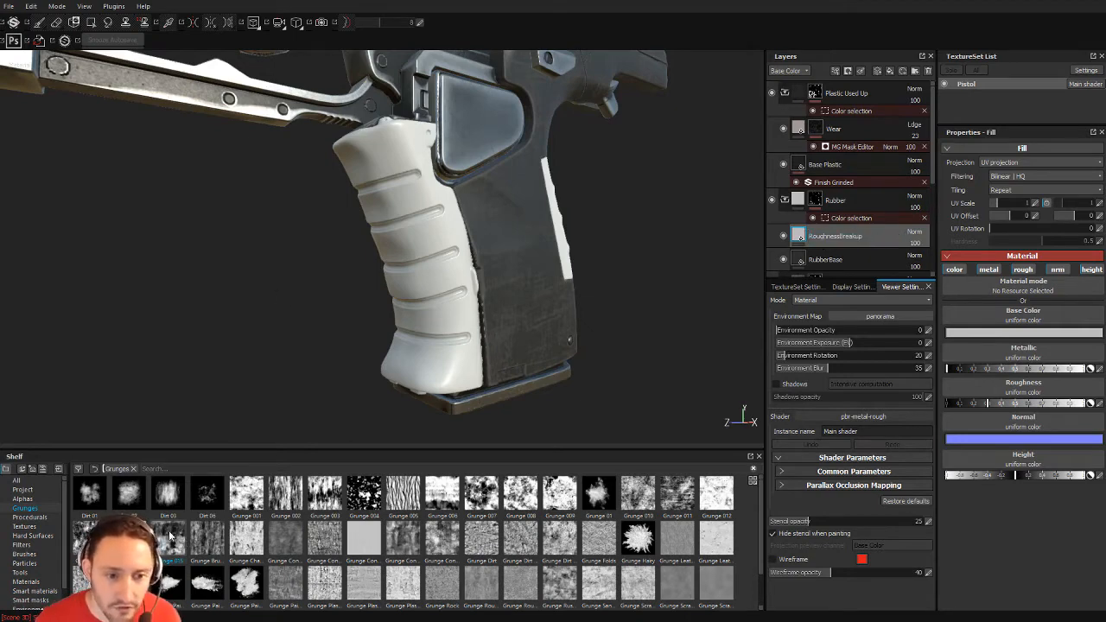
Use Grunge 015 as the RoughnessBreakup layer's roughness and disable its color, metal, normal and height channels.
left_click_drag(170, 536, 1044, 382)
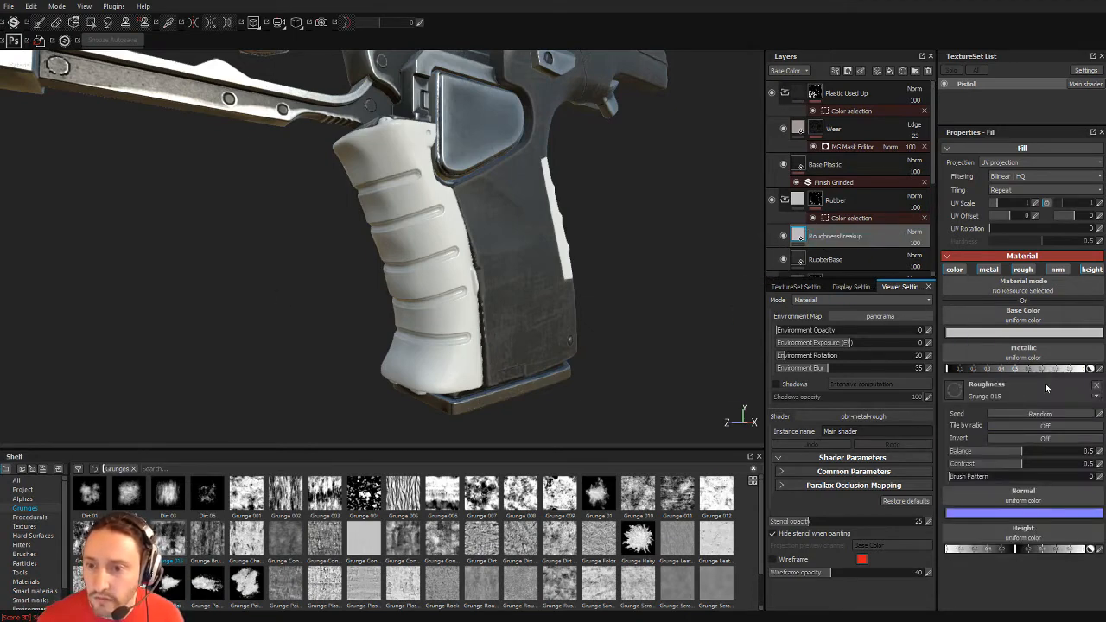
left_click(954, 270)
left_click(988, 269)
left_click(1057, 270)
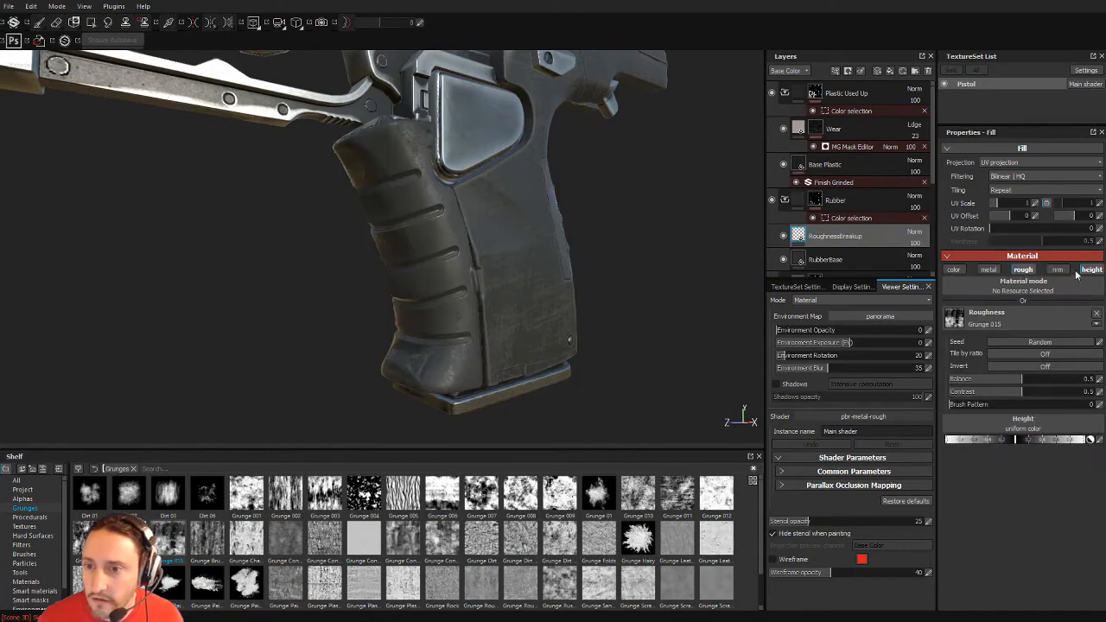
left_click(1080, 271)
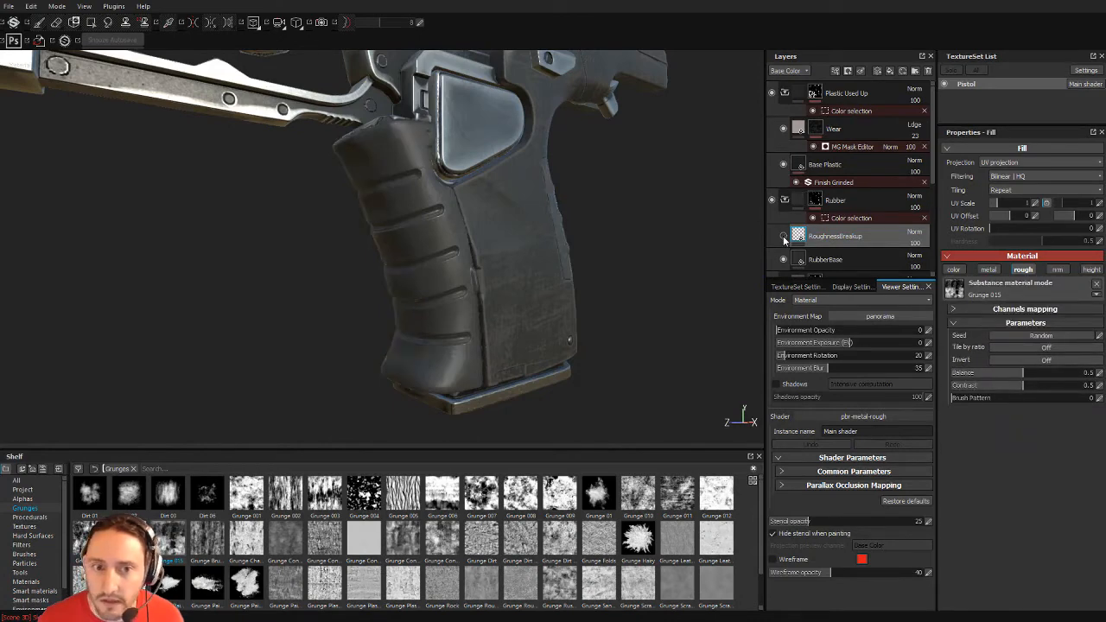
Set the RoughnessBreakup layer's projection to Tri-planar projection and check the grip under rotated lighting.
mouse_move(698, 250)
right_mouse_down("shift")
mouse_move(735, 230)
mouse_move(717, 245)
mouse_move(637, 247)
mouse_move(674, 259)
mouse_move(647, 269)
right_mouse_up("shift")
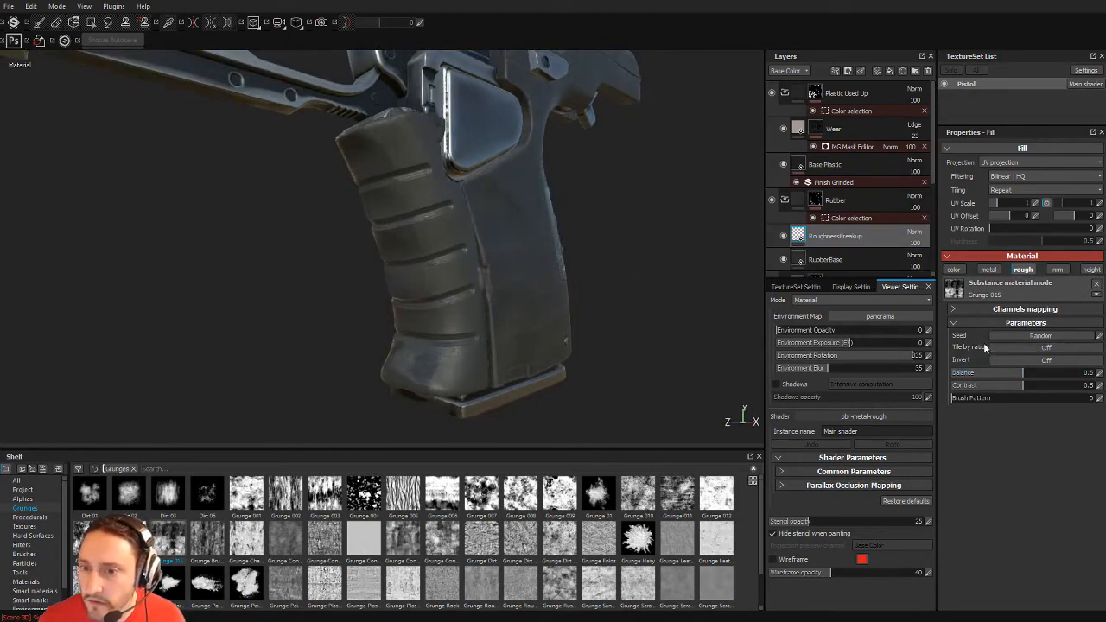
left_click_drag(639, 173, 656, 202, "alt")
left_click(1014, 162)
left_click(1019, 183)
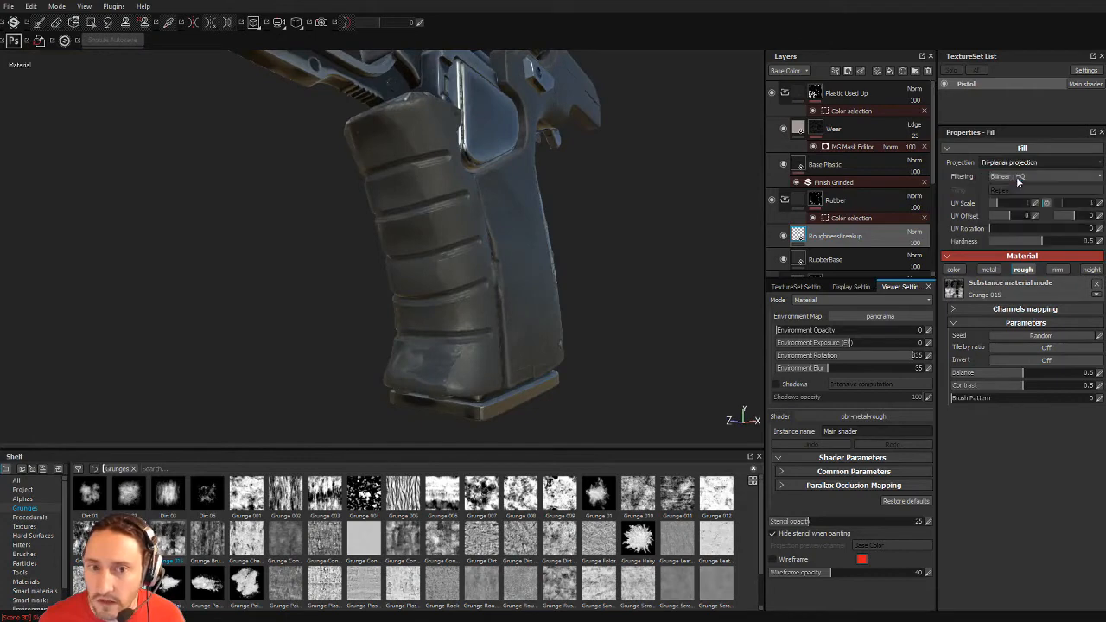
mouse_move(633, 291)
right_mouse_down("shift")
mouse_move(573, 289)
mouse_move(595, 291)
mouse_move(582, 299)
mouse_move(643, 291)
mouse_move(642, 306)
right_mouse_up("shift")
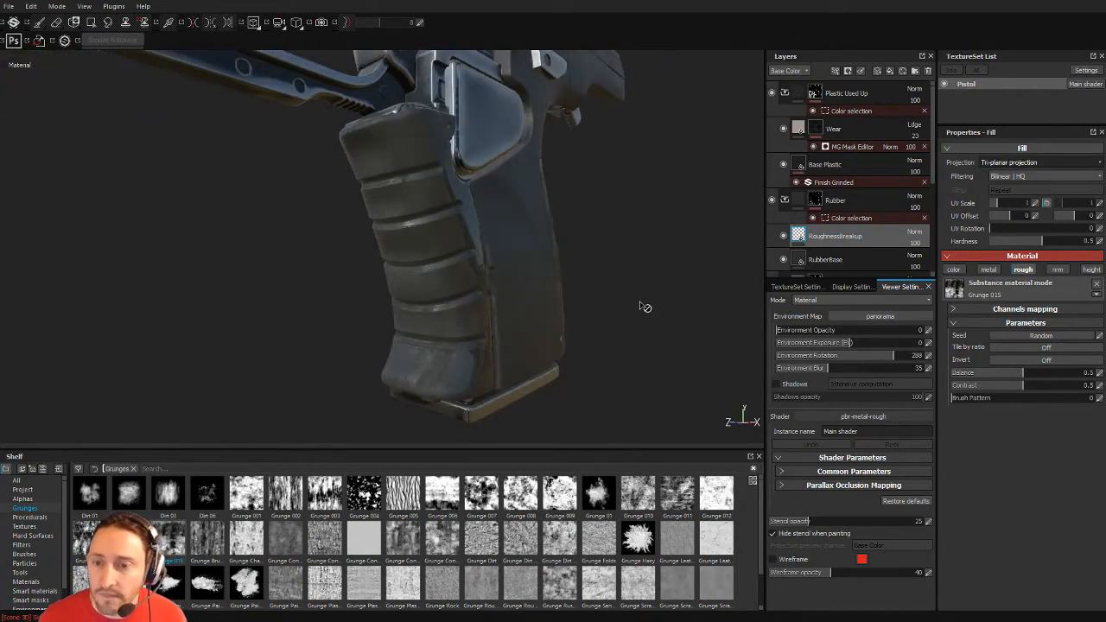
Show the layers' Roughness channel and lower the RoughnessBreakup layer's roughness opacity to 29.
left_click(805, 70)
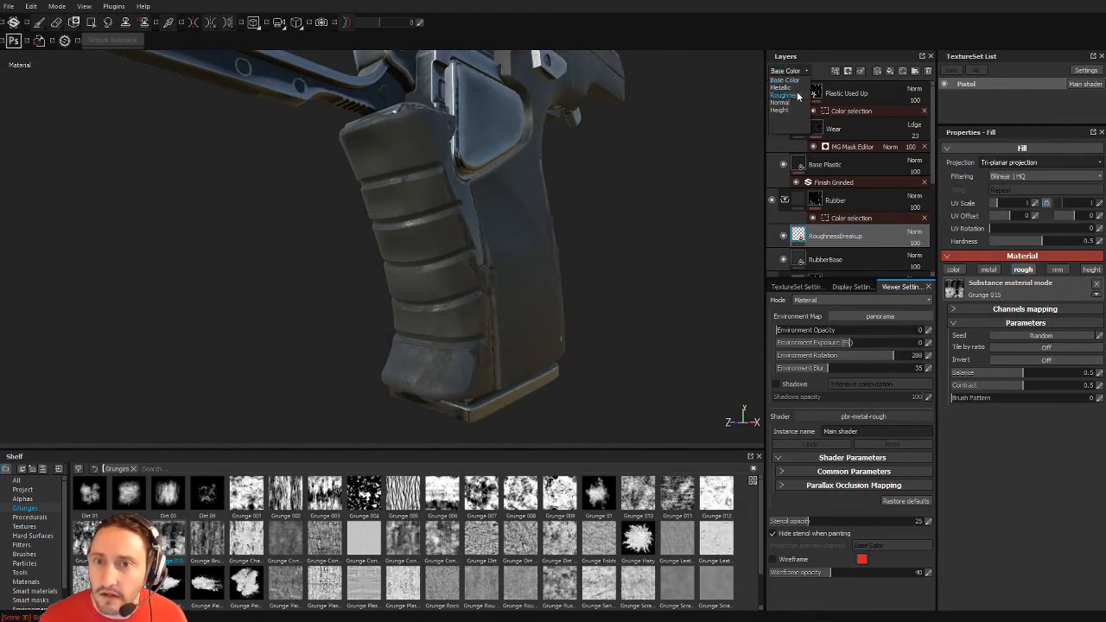
left_click(797, 96)
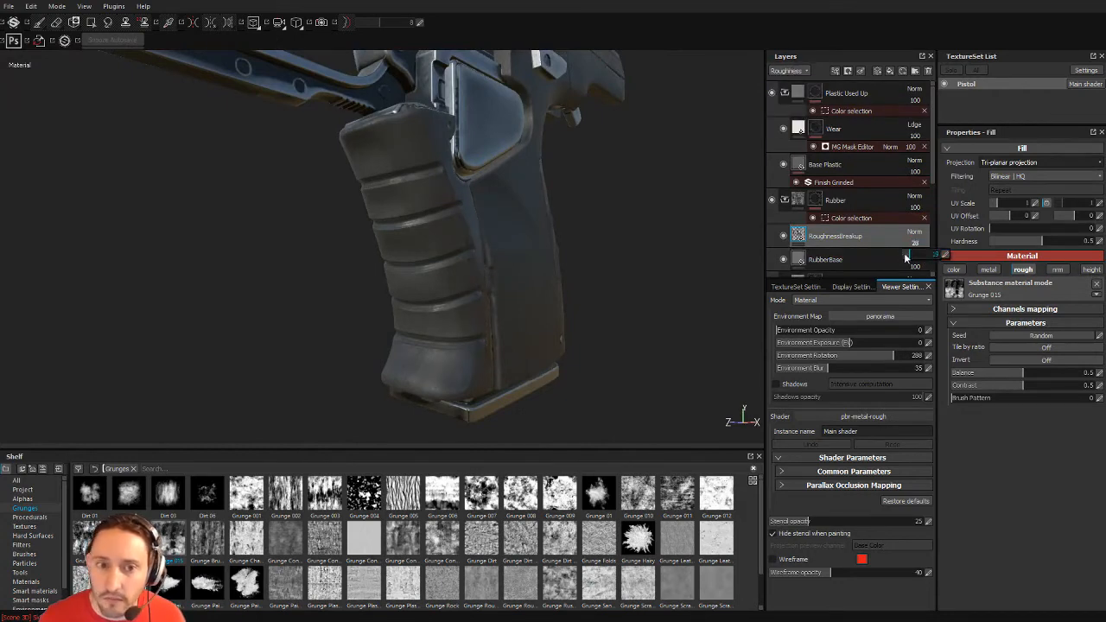
left_click_drag(905, 258, 891, 264)
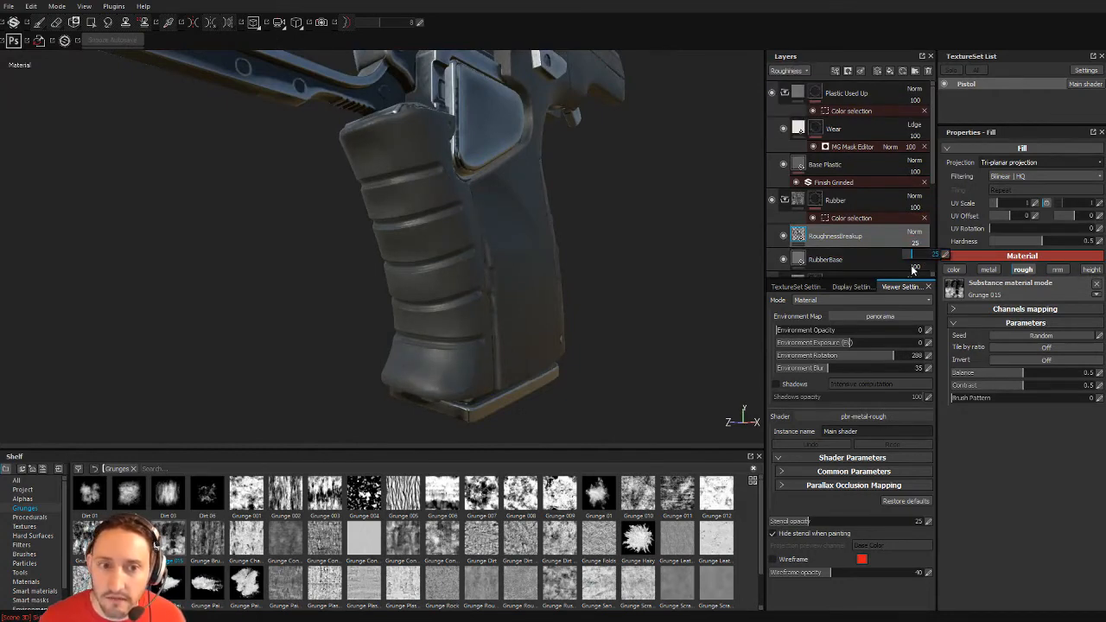
left_click_drag(915, 276, 915, 275)
left_click_drag(588, 290, 656, 277, "alt")
Duplicate the RubberBase layer and rename the copy RubberWear.
left_click(836, 262)
left_click_drag(518, 290, 445, 276, "alt")
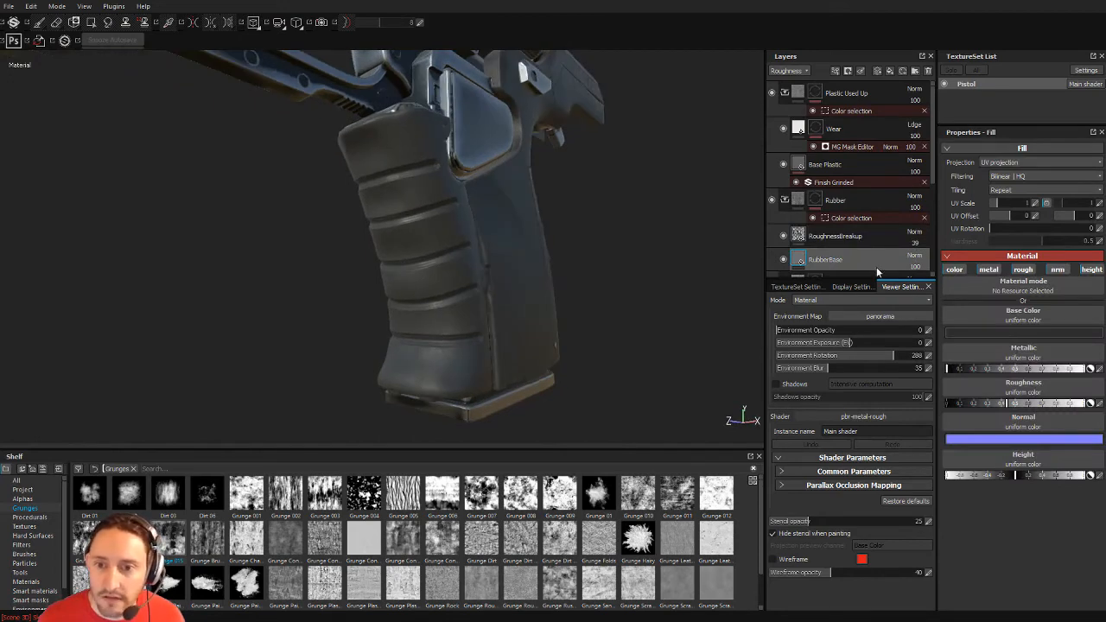
key("ctrl+d")
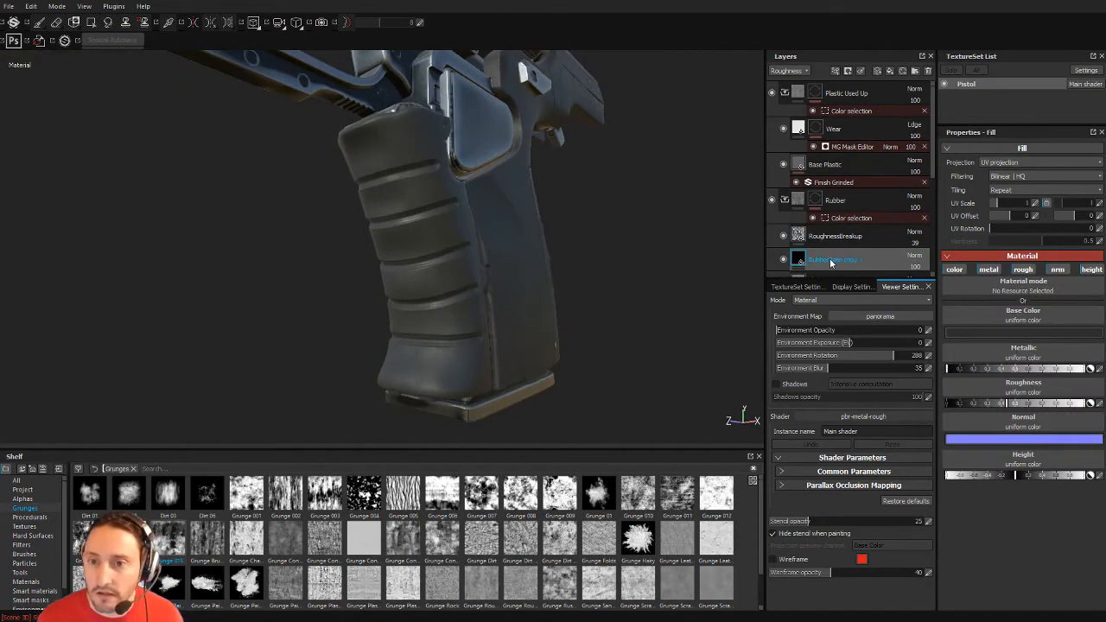
double_click(829, 259)
type("RubberWear")
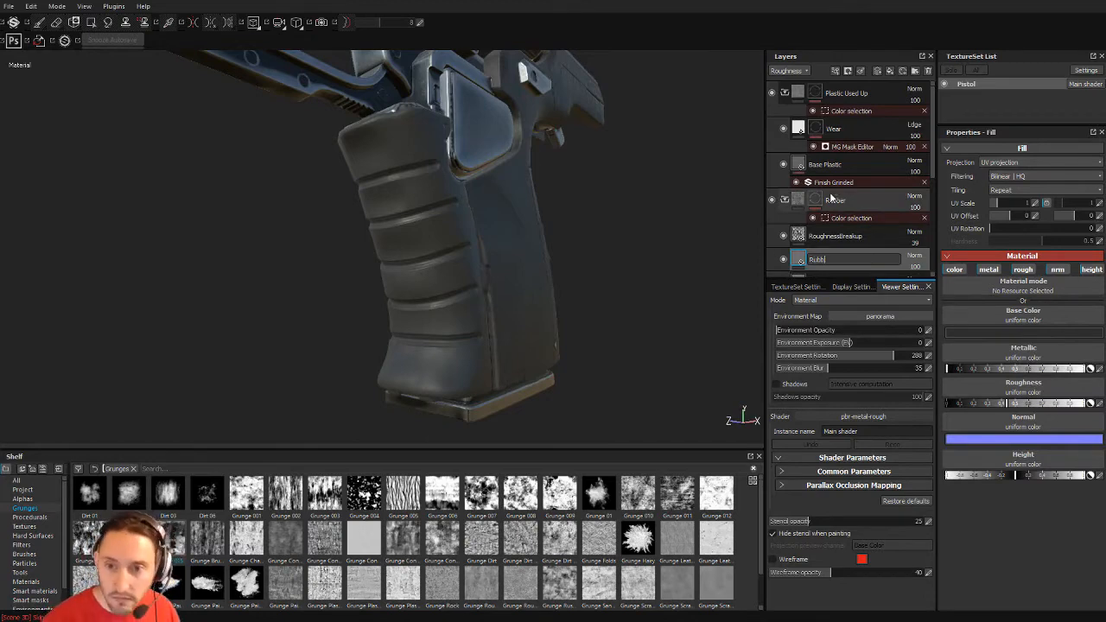
key("Return")
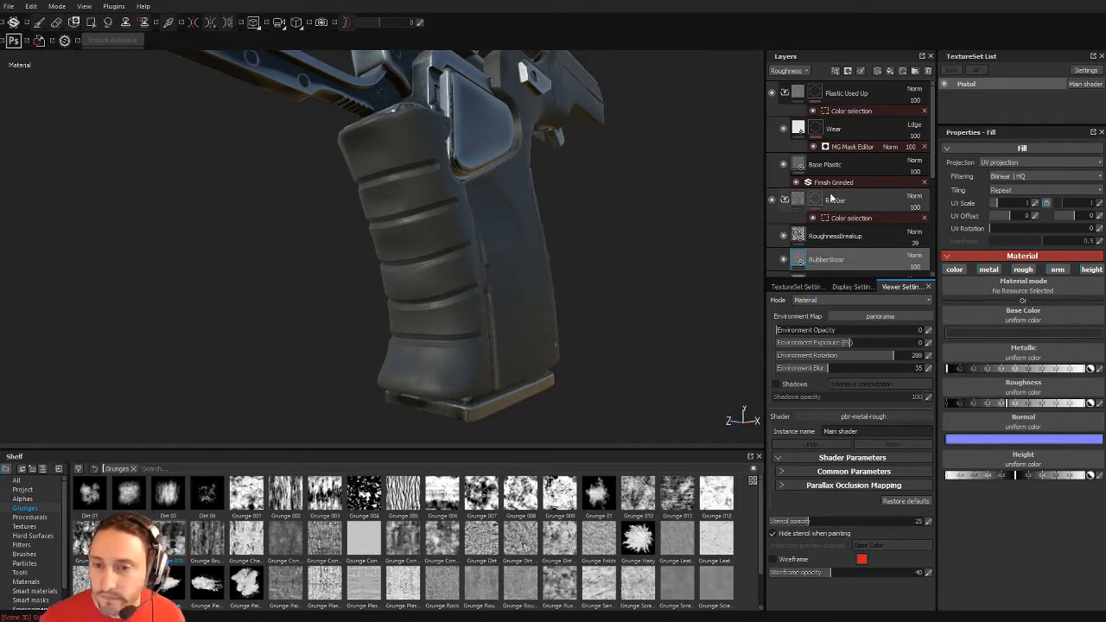
double_click(835, 261)
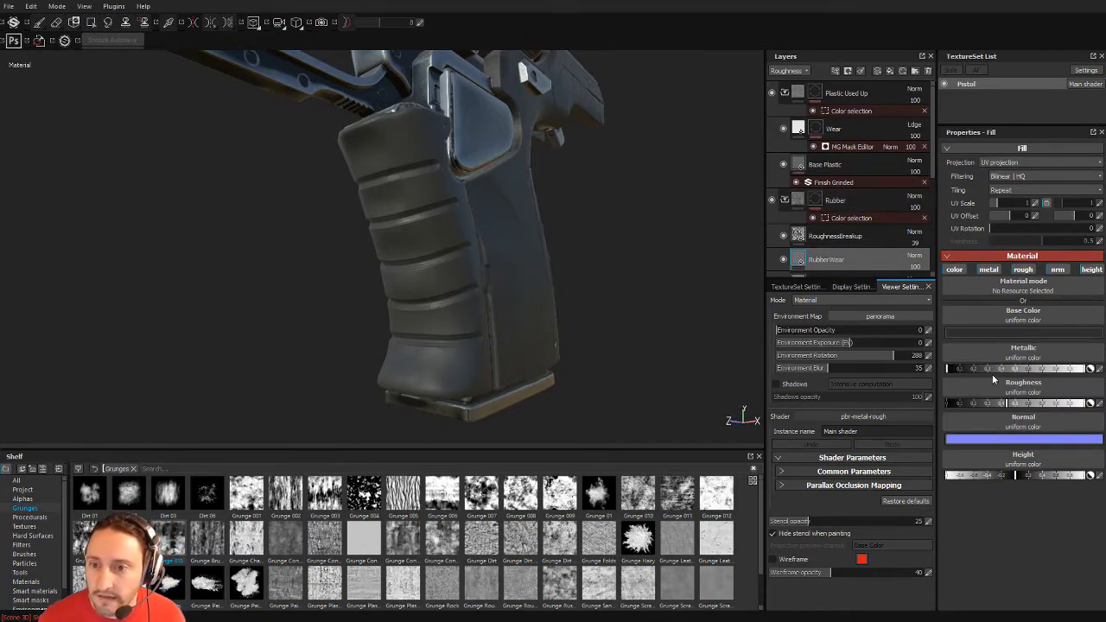
Change the RubberWear layer's base color to a light grey and check it on the grip.
left_click_drag(570, 246, 611, 272, "alt")
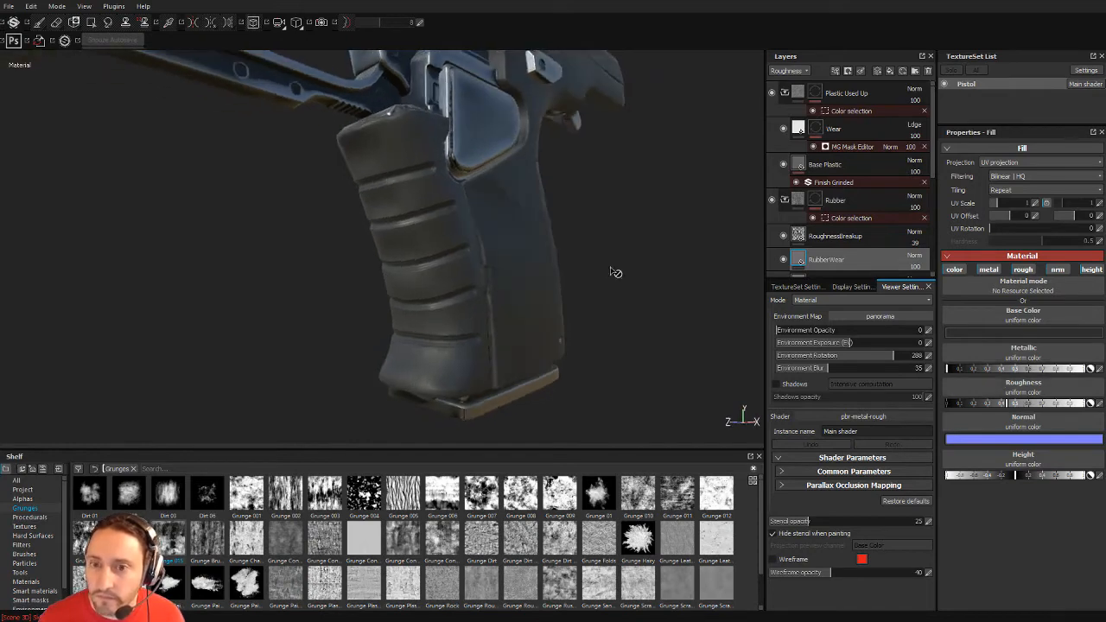
left_click(1001, 333)
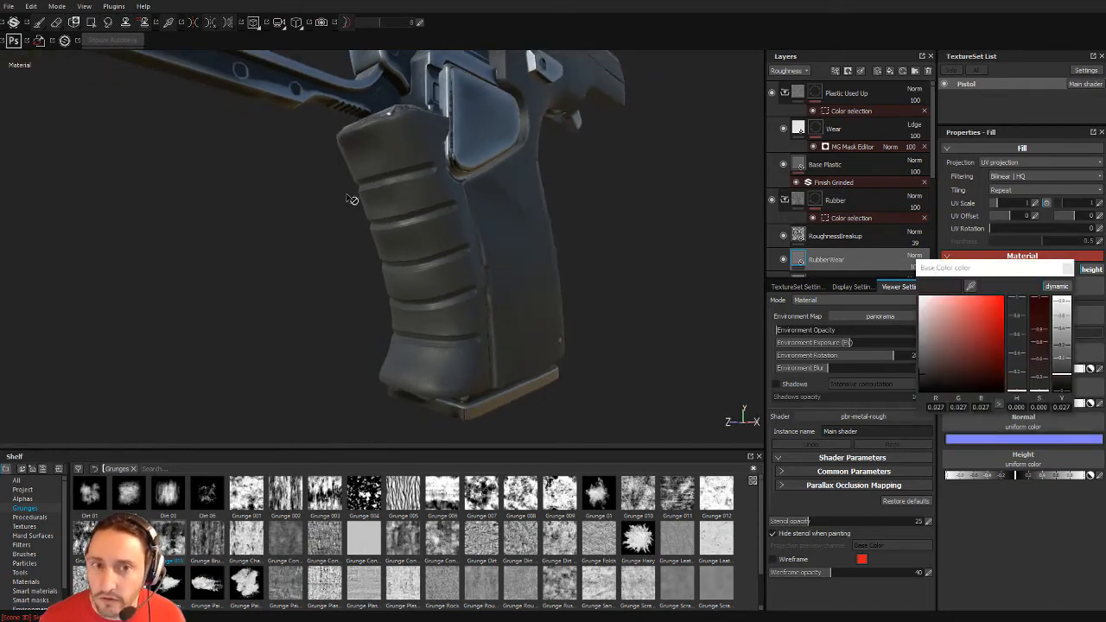
left_click(920, 336)
left_click(1070, 269)
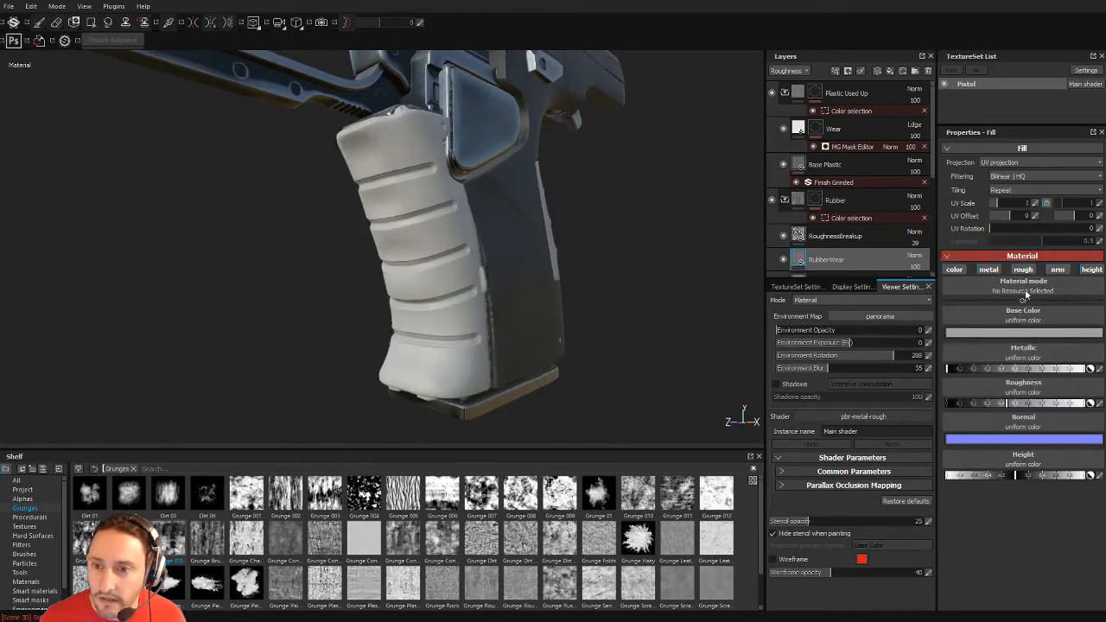
left_click_drag(553, 298, 577, 285, "alt")
Add a generator to the RubberWear layer's content and choose MG Metal Edge Wear for it.
right_click(850, 261)
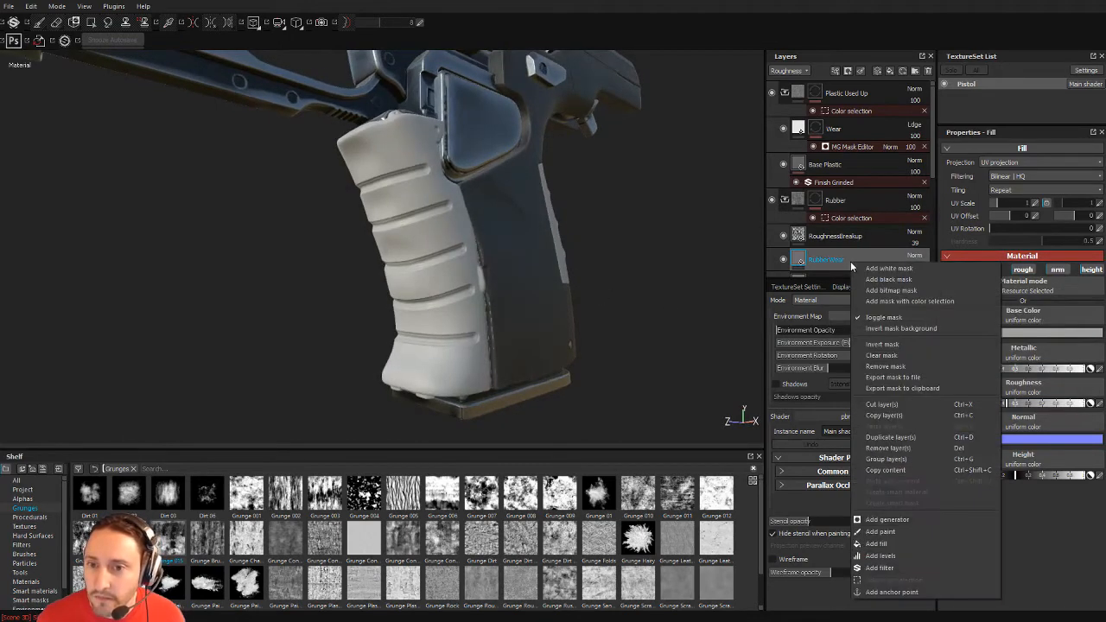
left_click(887, 518)
scroll(860, 223, "down", 2)
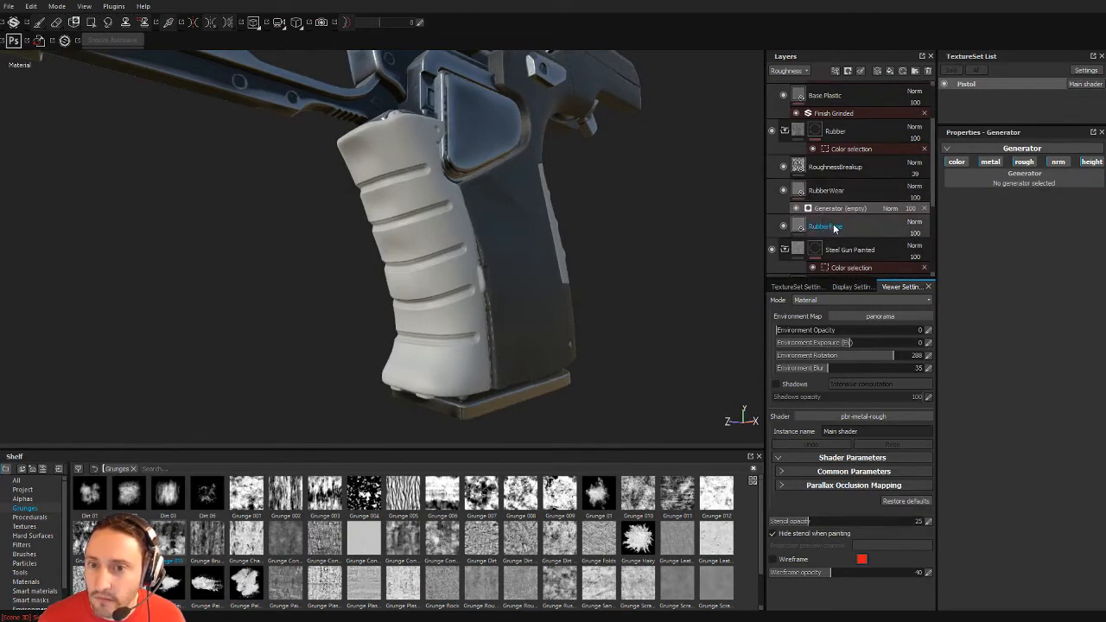
left_click(991, 176)
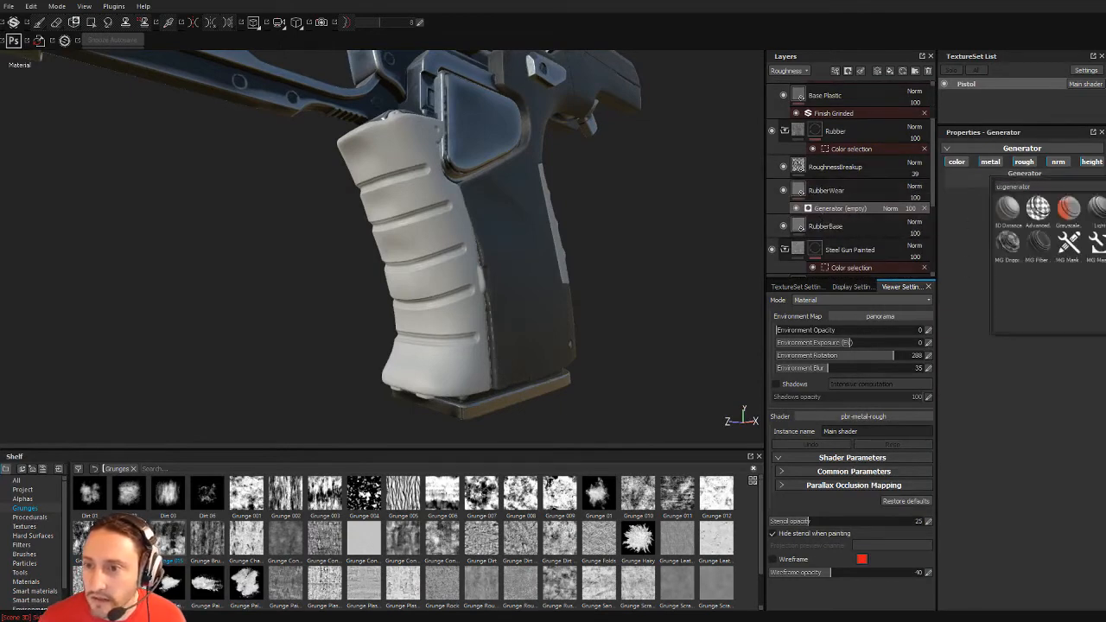
left_click(1095, 242)
left_click_drag(659, 230, 638, 241, "alt")
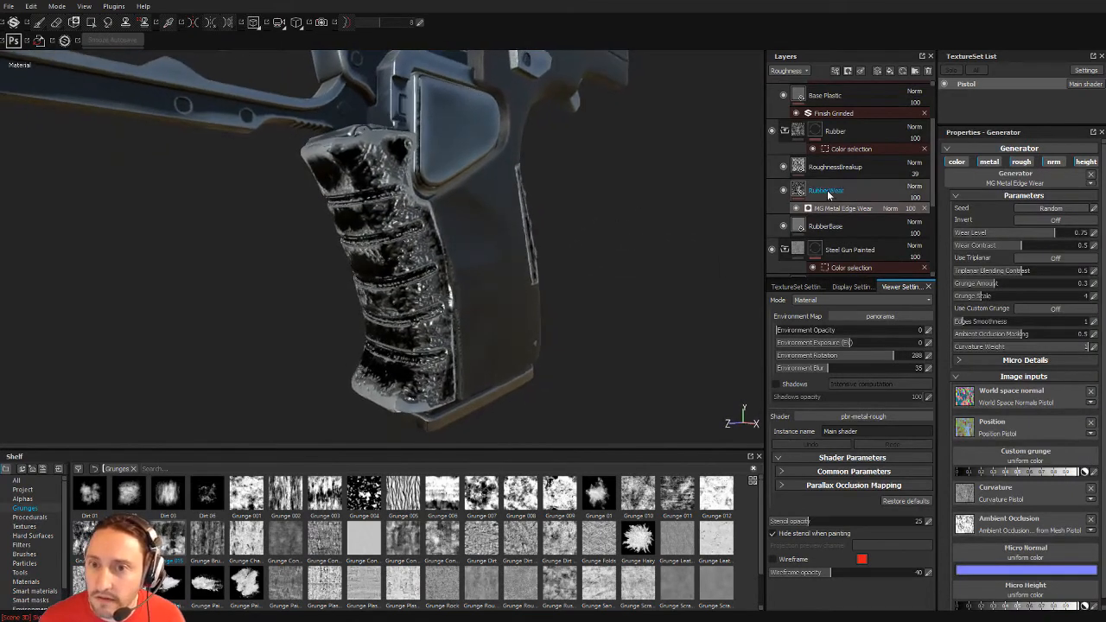
Compare the RubberWear layer hidden and shown, and raise its roughness to about 0.7.
left_click(783, 191)
left_click(783, 191)
left_click(821, 192)
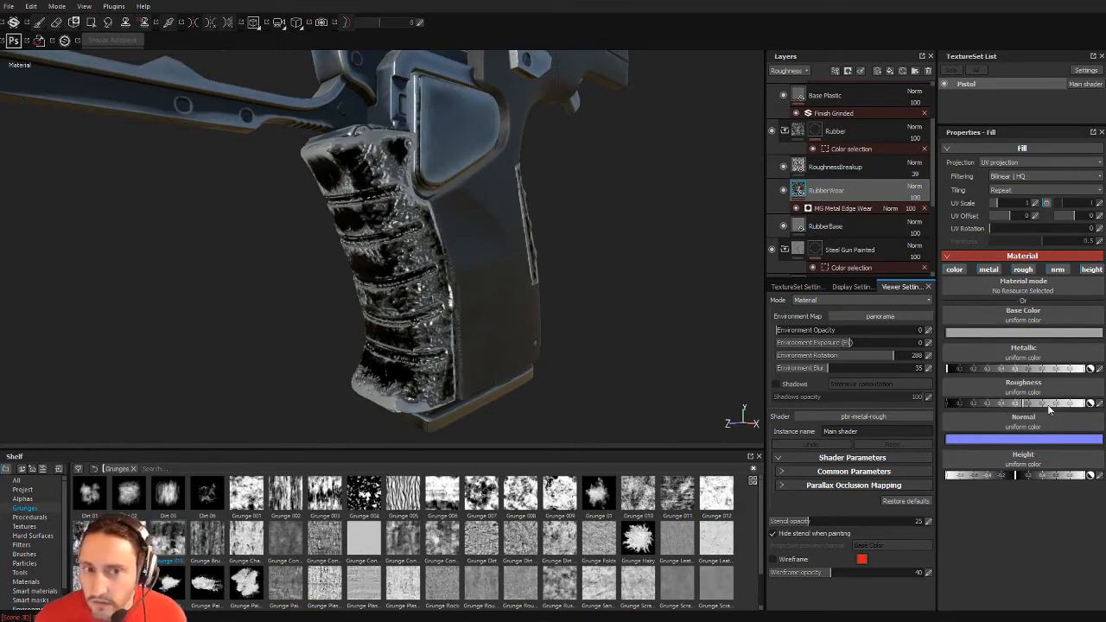
Replace the RubberWear layer's edge wear generator with a black mask, and set the paint brush to size 3.86 with hardness 1.
left_click(833, 209)
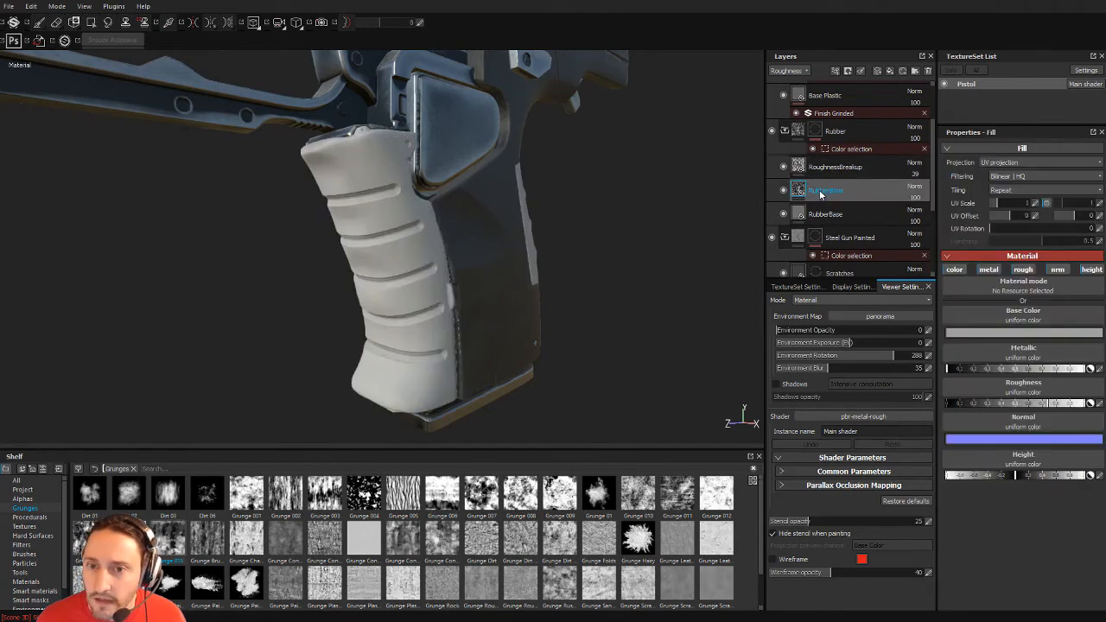
right_click(821, 192)
left_click(876, 209)
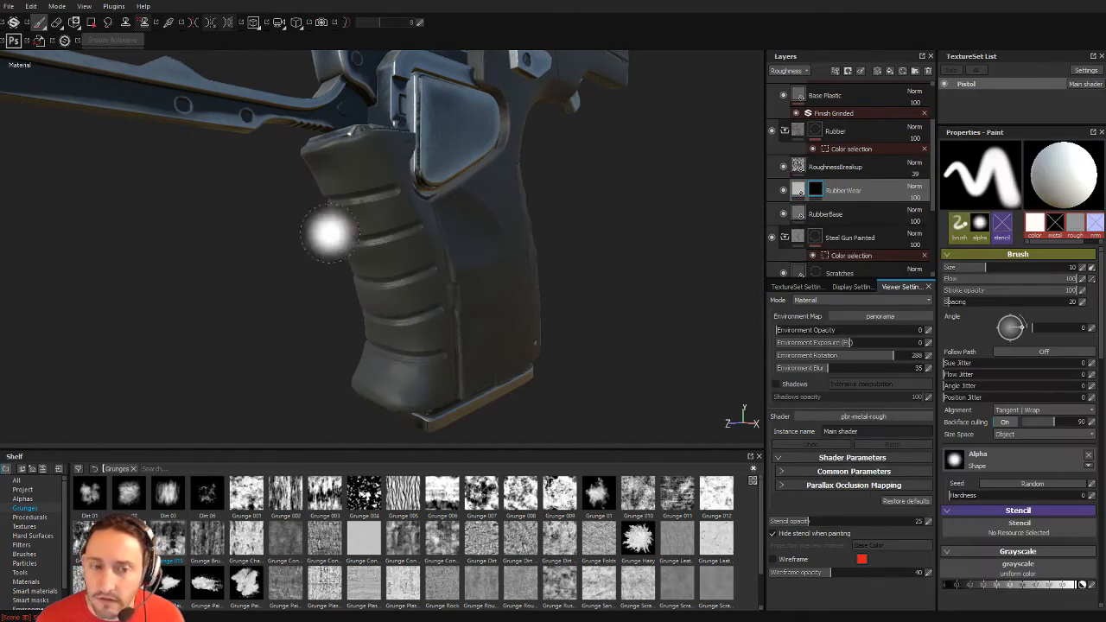
mouse_move(401, 241)
right_mouse_down("ctrl")
mouse_move(401, 203)
mouse_move(371, 206)
right_mouse_up("ctrl")
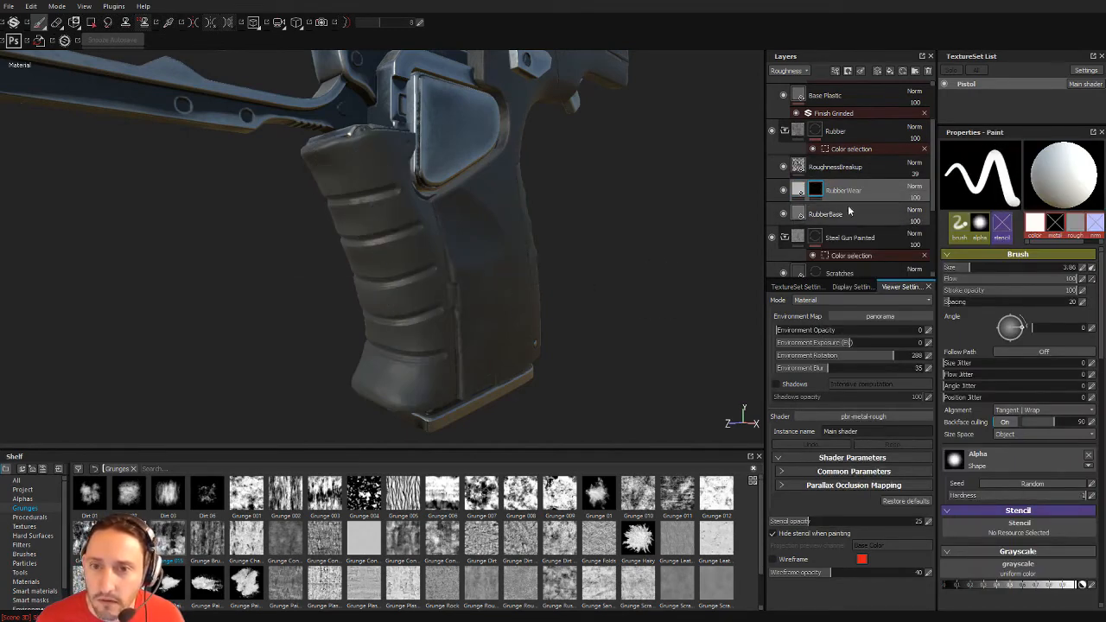
Paint white test strokes over the grip in the RubberWear mask and view that mask on its own.
mouse_move(384, 231)
left_mouse_down()
mouse_move(387, 281)
mouse_move(350, 169)
mouse_move(377, 277)
mouse_move(409, 322)
left_mouse_up()
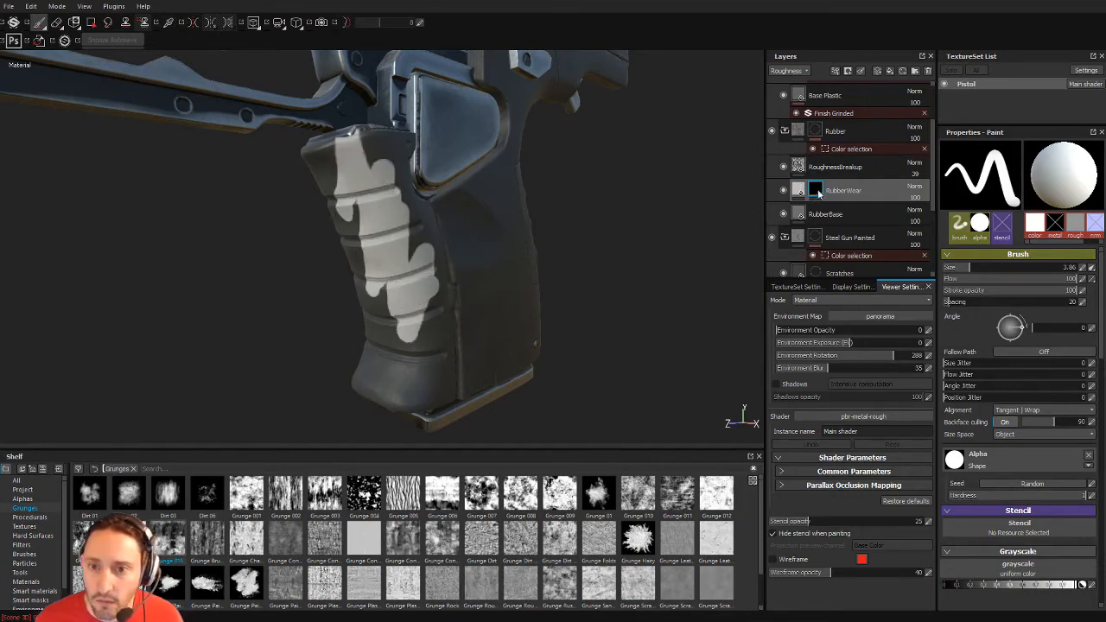
left_click_drag(728, 193, 651, 202, "alt")
mouse_move(404, 232)
left_mouse_down()
mouse_move(403, 406)
mouse_move(402, 142)
left_mouse_up()
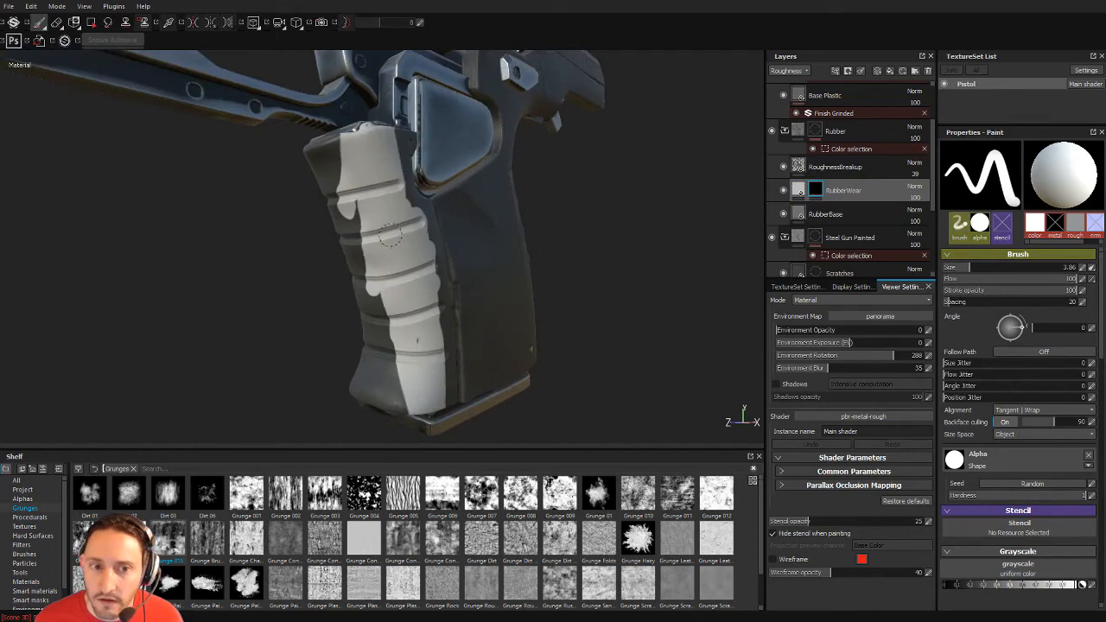
left_click(816, 191, "alt")
left_click_drag(617, 237, 722, 233, "alt")
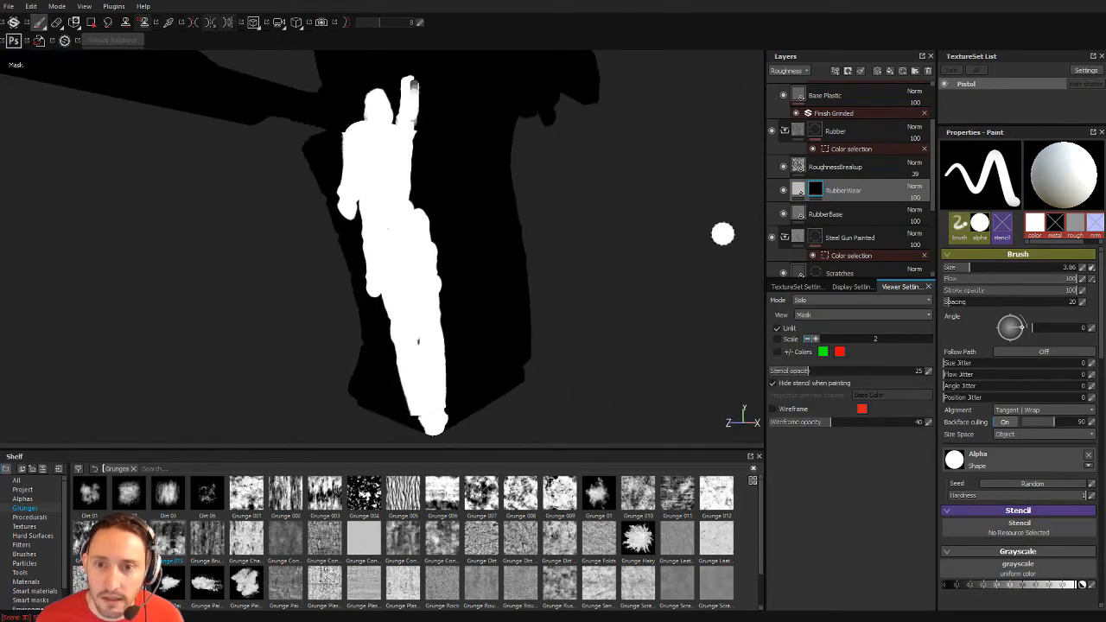
View the Rubber folder's color selection mask on its own to examine which areas it limits.
left_click(831, 132)
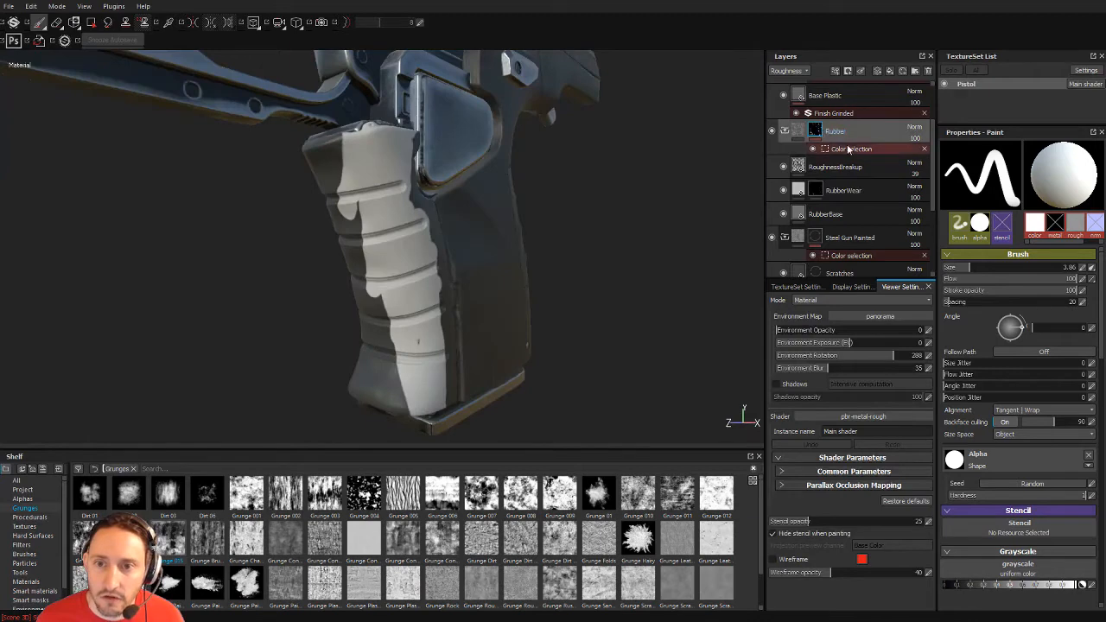
left_click(848, 148)
left_click(816, 131, "alt")
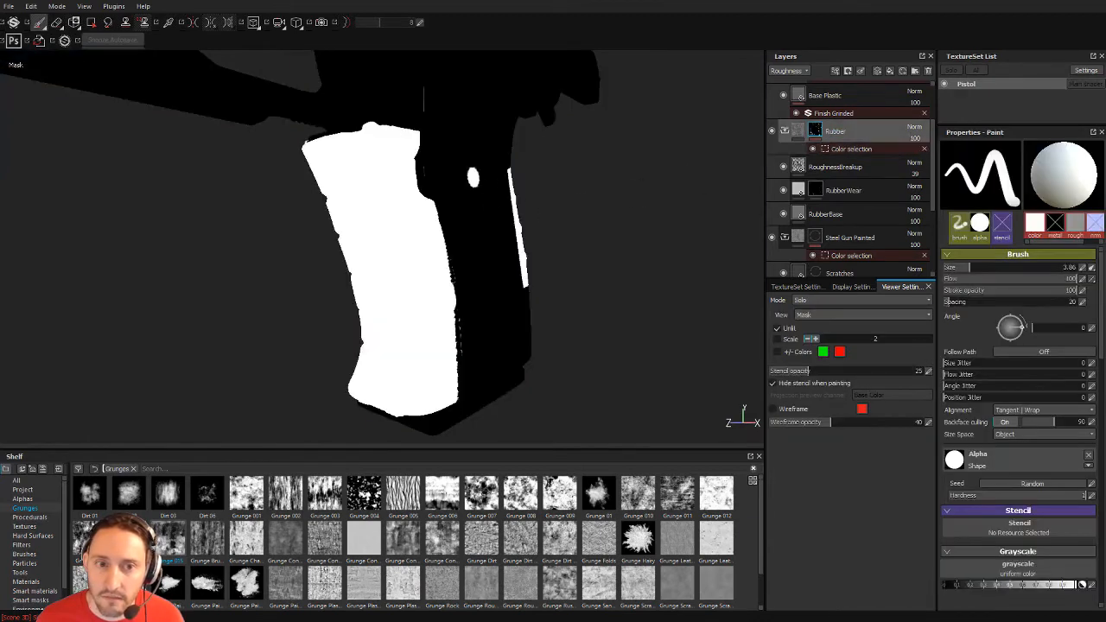
Brush more test strokes over the lower grip in the RubberWear mask, and reset it with a fresh black mask.
left_click(817, 190)
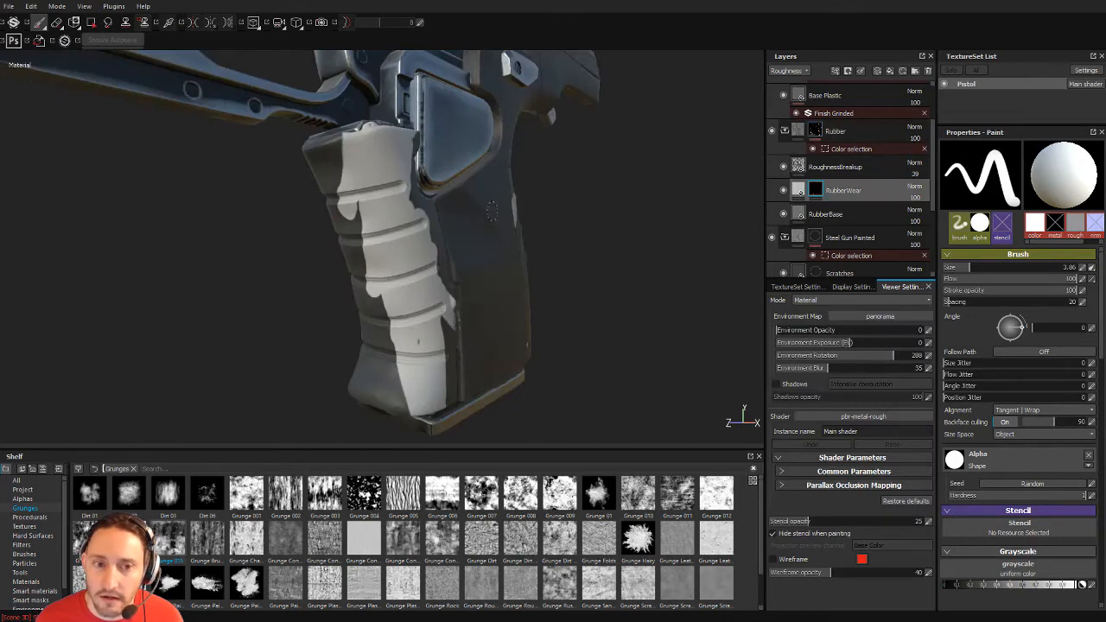
mouse_move(394, 308)
left_mouse_down()
mouse_move(363, 252)
mouse_move(387, 399)
mouse_move(450, 348)
left_mouse_up()
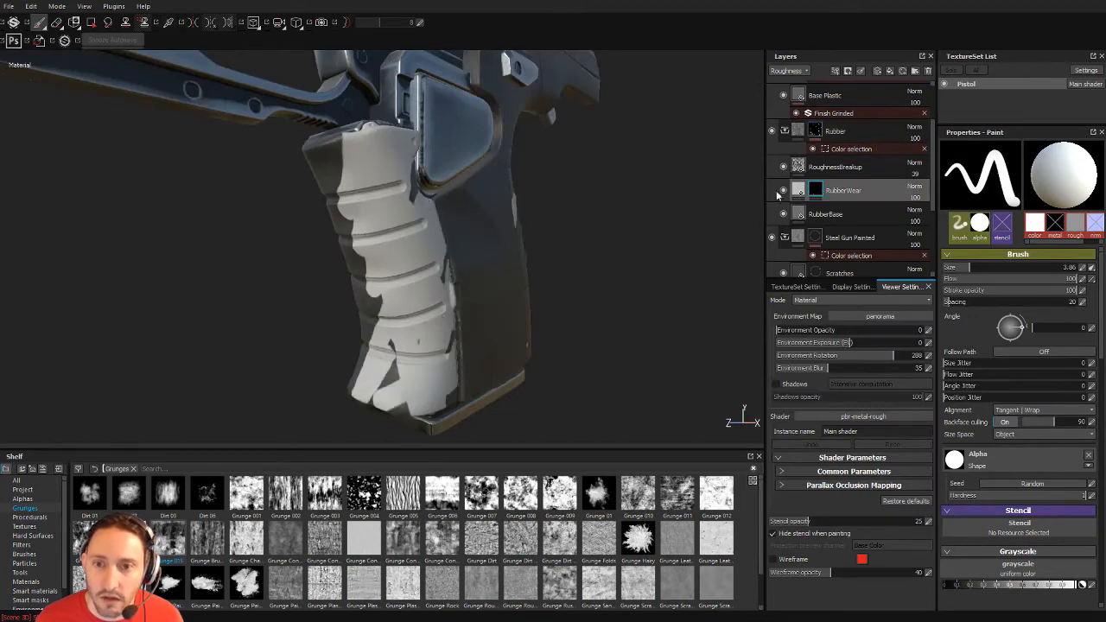
right_click(828, 192)
left_click(853, 208)
mouse_move(591, 294)
left_mouse_down("alt")
mouse_move(669, 291)
mouse_move(585, 283)
mouse_move(597, 296)
mouse_move(657, 272)
mouse_move(617, 232)
left_mouse_up("alt")
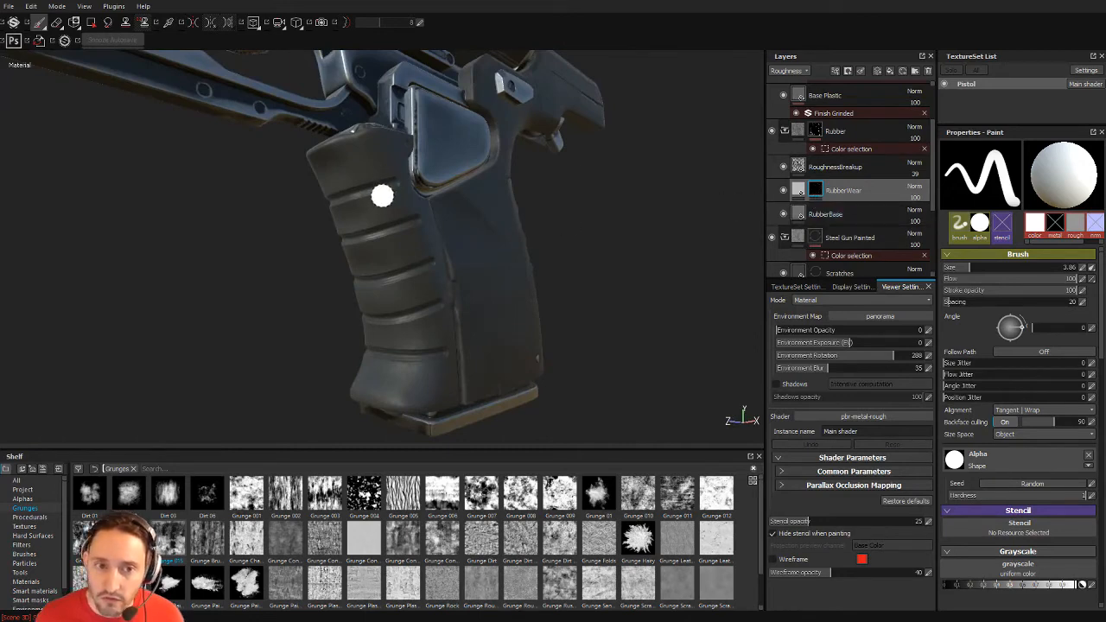
Add a generator to the RubberWear layer's mask, trying MG Dirt first and replacing it with MG Metal Edge Wear.
right_click(818, 189)
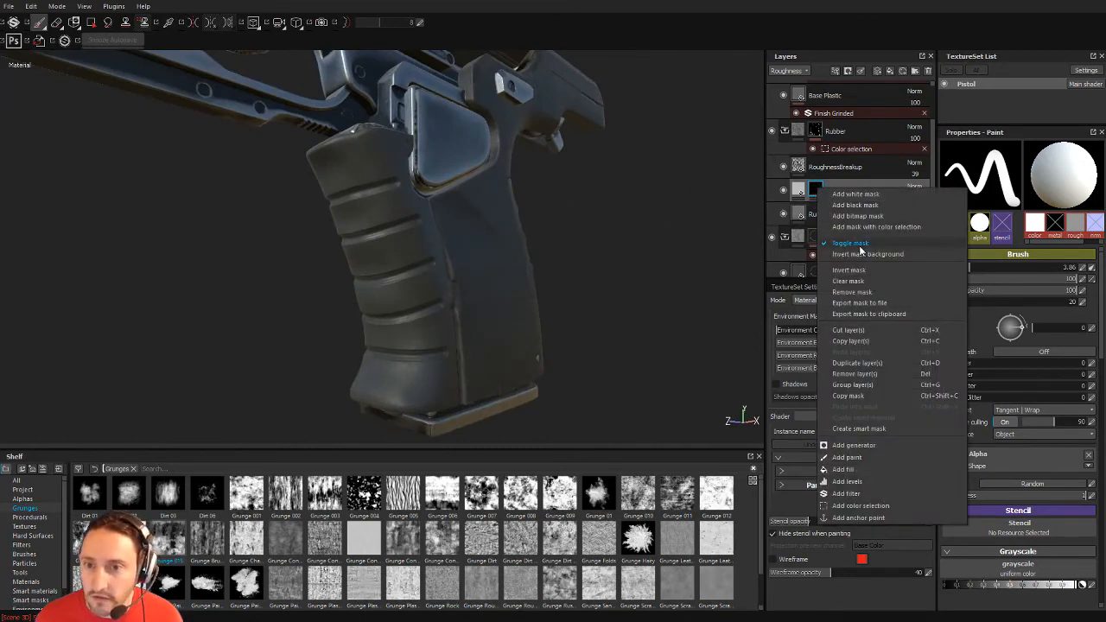
left_click(855, 445)
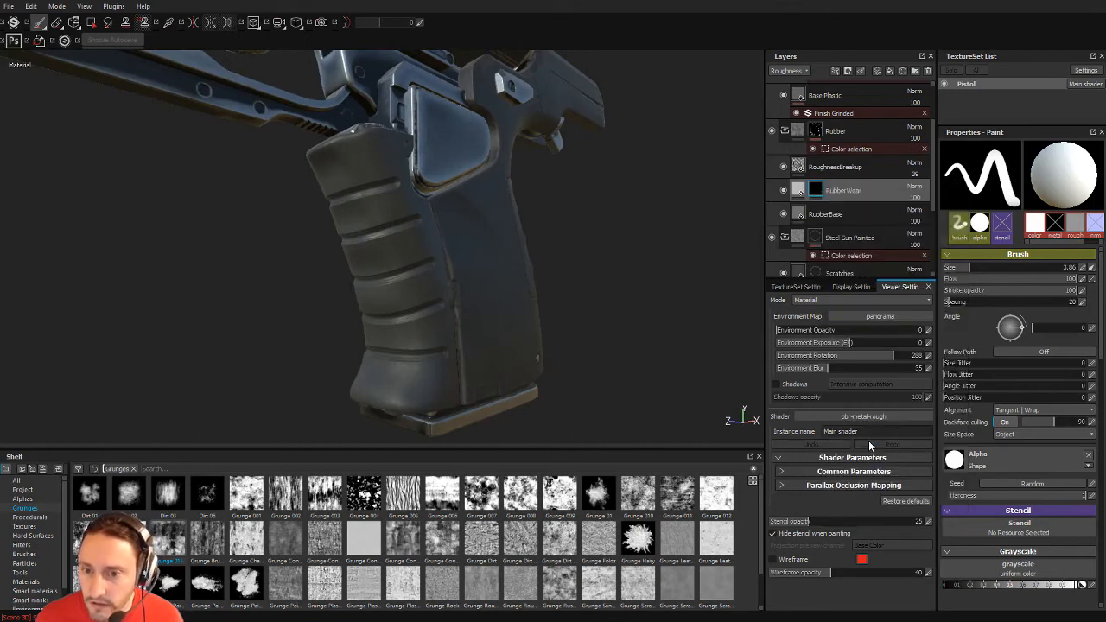
left_click(1008, 164)
left_click(1083, 192)
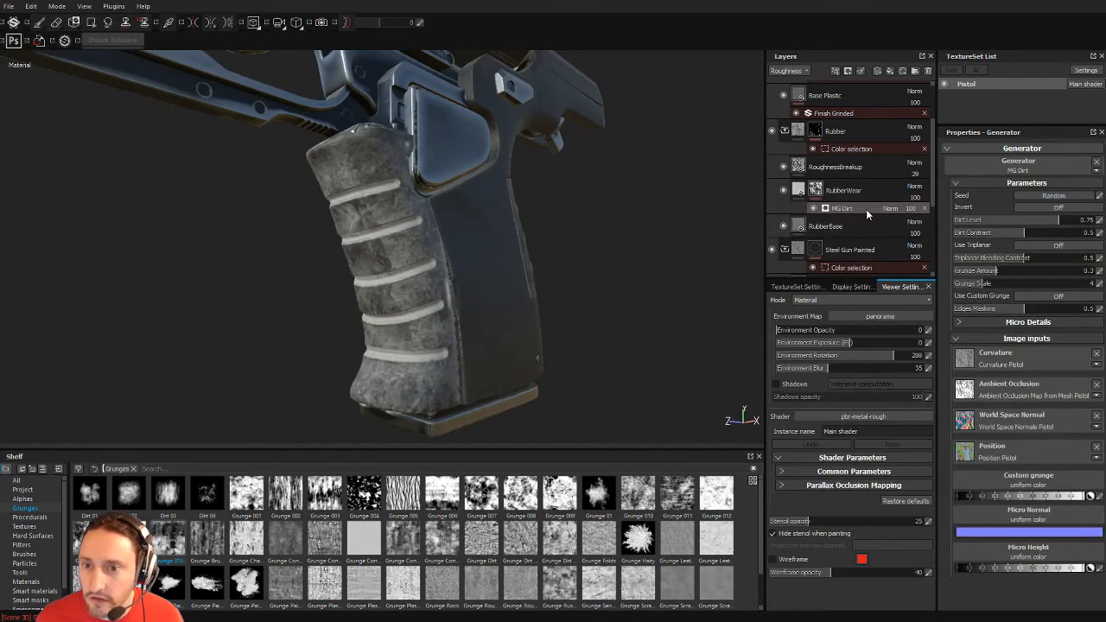
left_click(1096, 162)
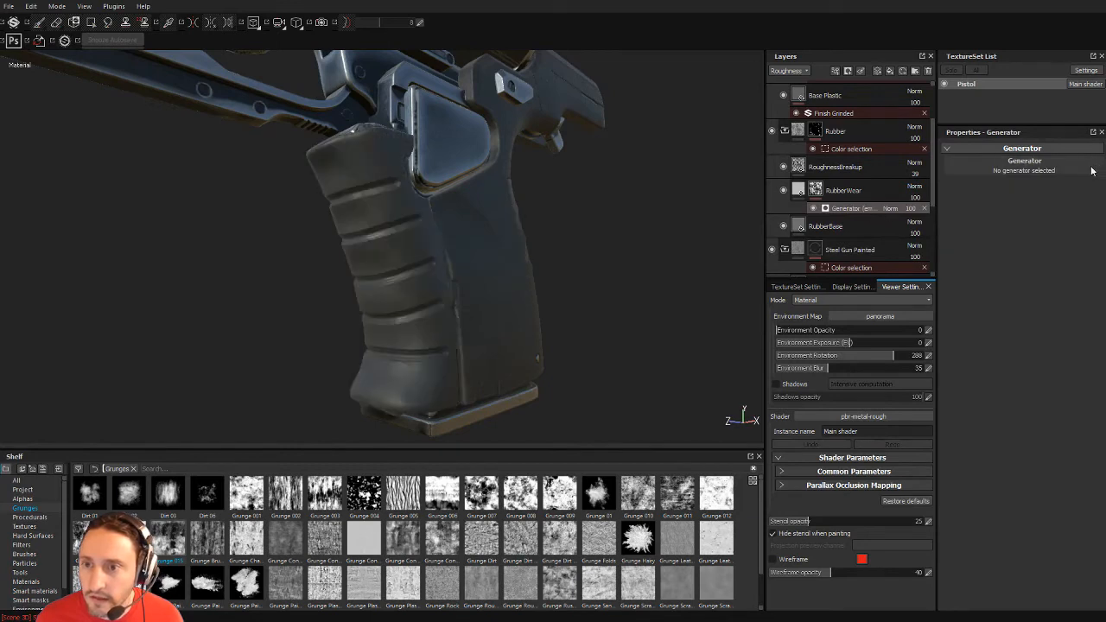
left_click(1093, 169)
left_click(1103, 233)
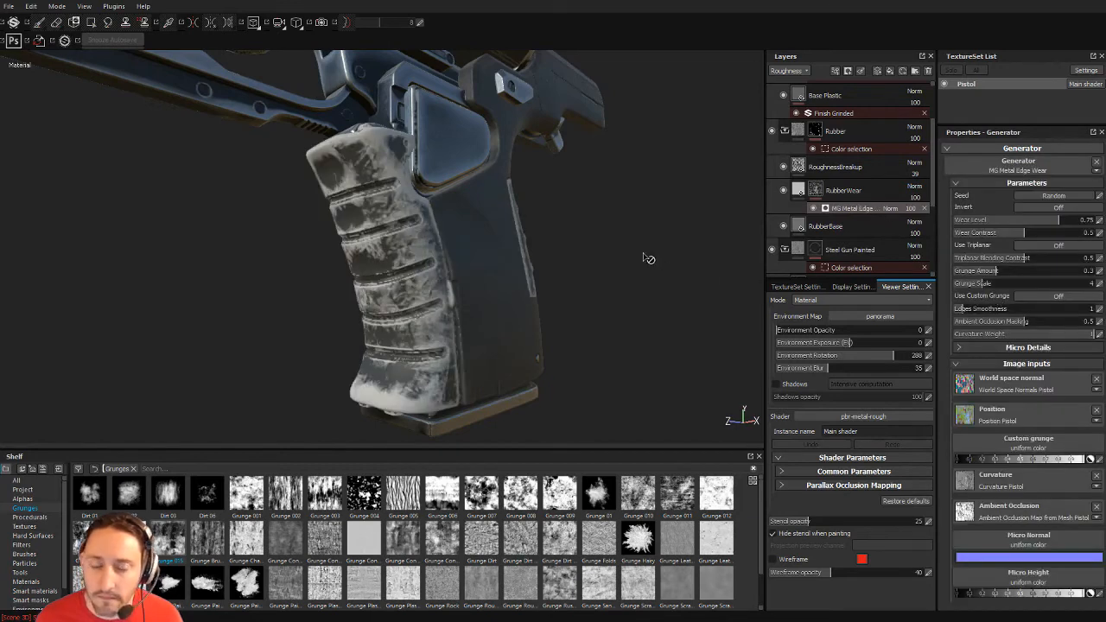
Set the edge wear generator's Wear Level to 0.49 and check the wear on the grip.
left_click_drag(645, 253, 648, 264, "alt")
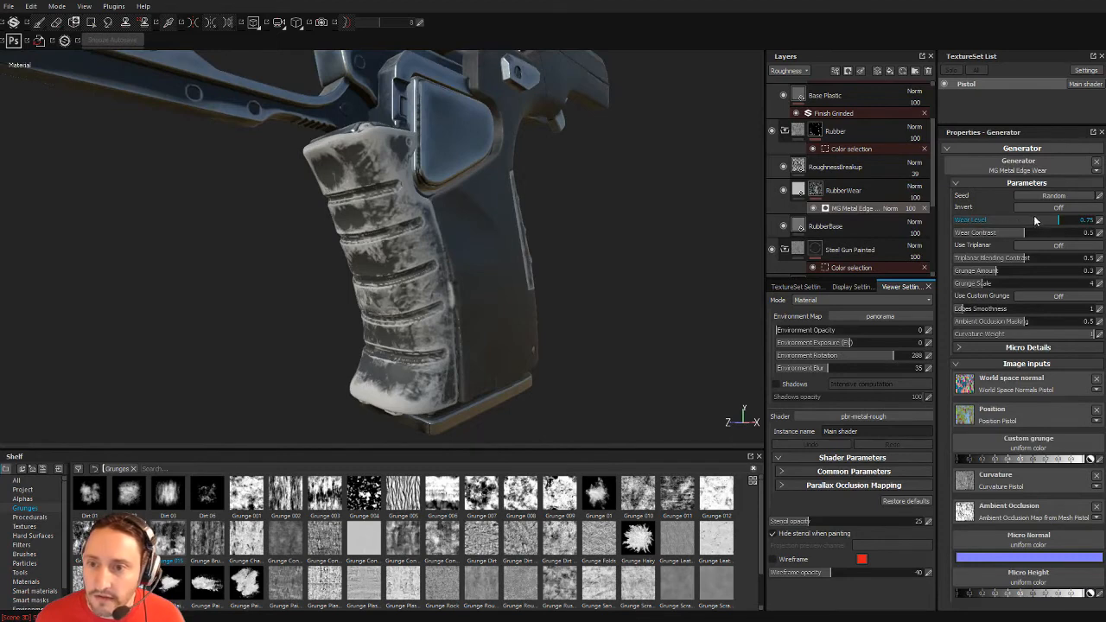
left_click_drag(997, 225, 1020, 223)
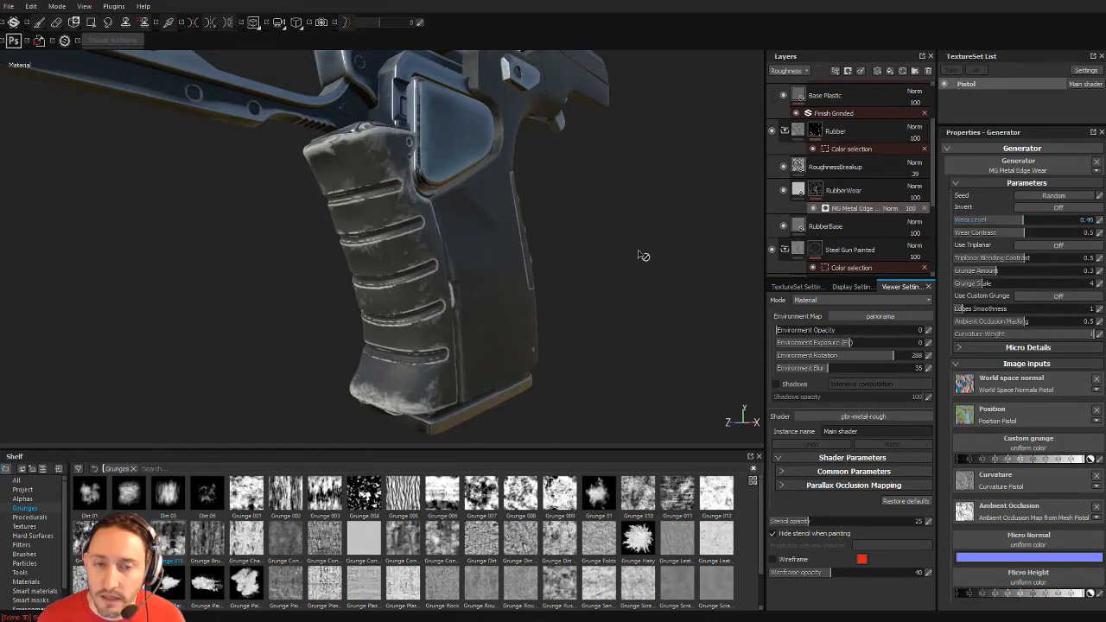
left_click_drag(642, 251, 576, 274, "alt")
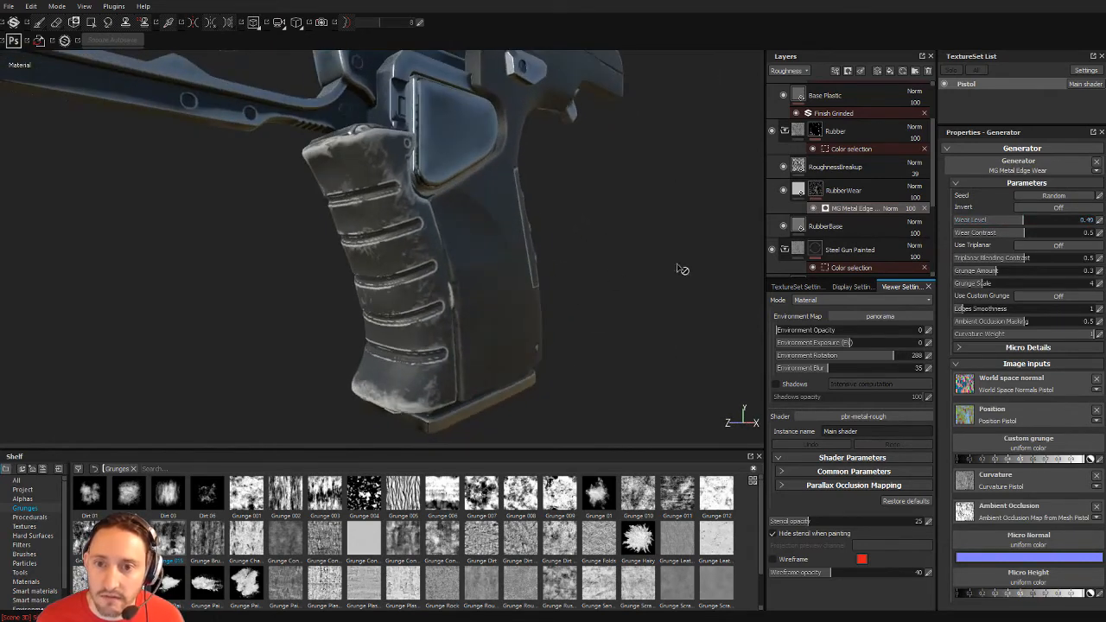
Set the RubberWear layer's base color to a dark grey (0.102, 0.095, 0.095) and its roughness to about 0.6.
left_click(798, 191)
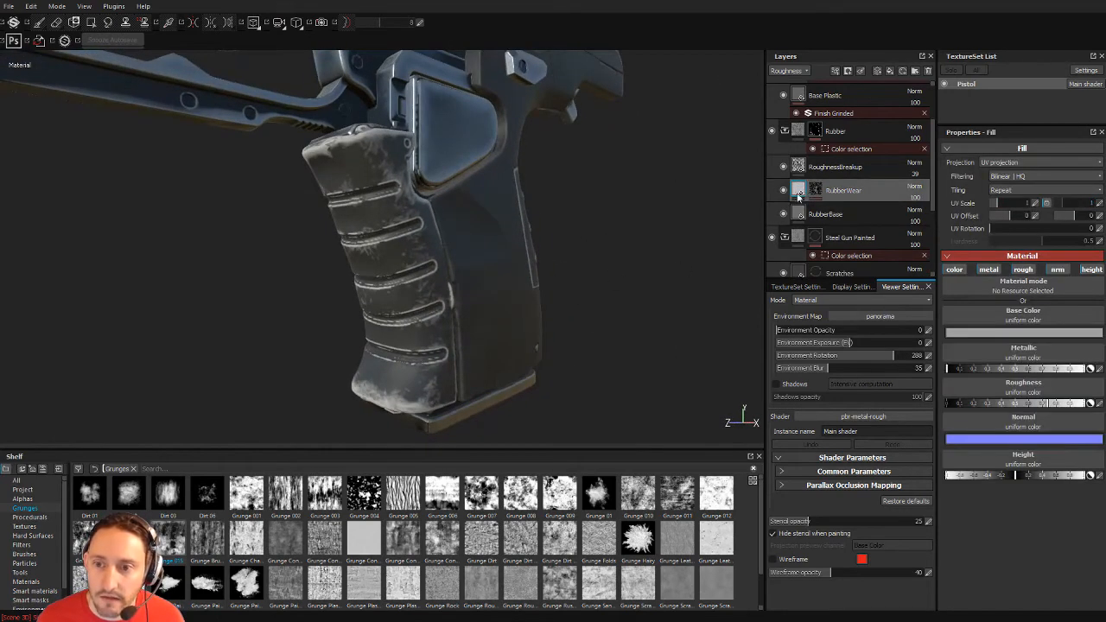
left_click(993, 332)
left_click(911, 373)
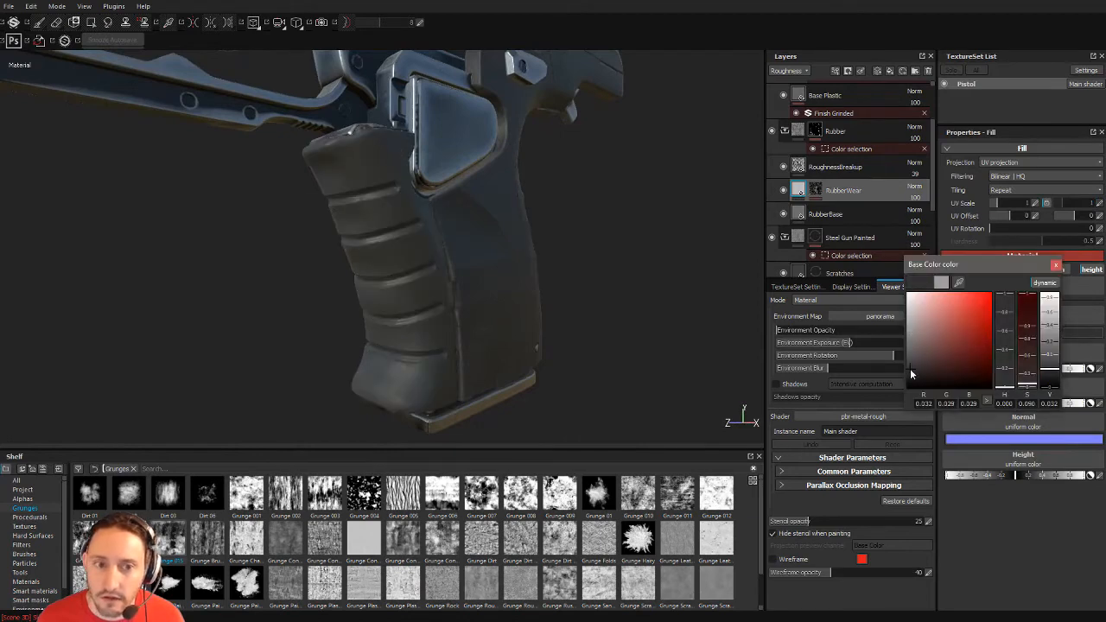
left_click_drag(909, 365, 910, 358)
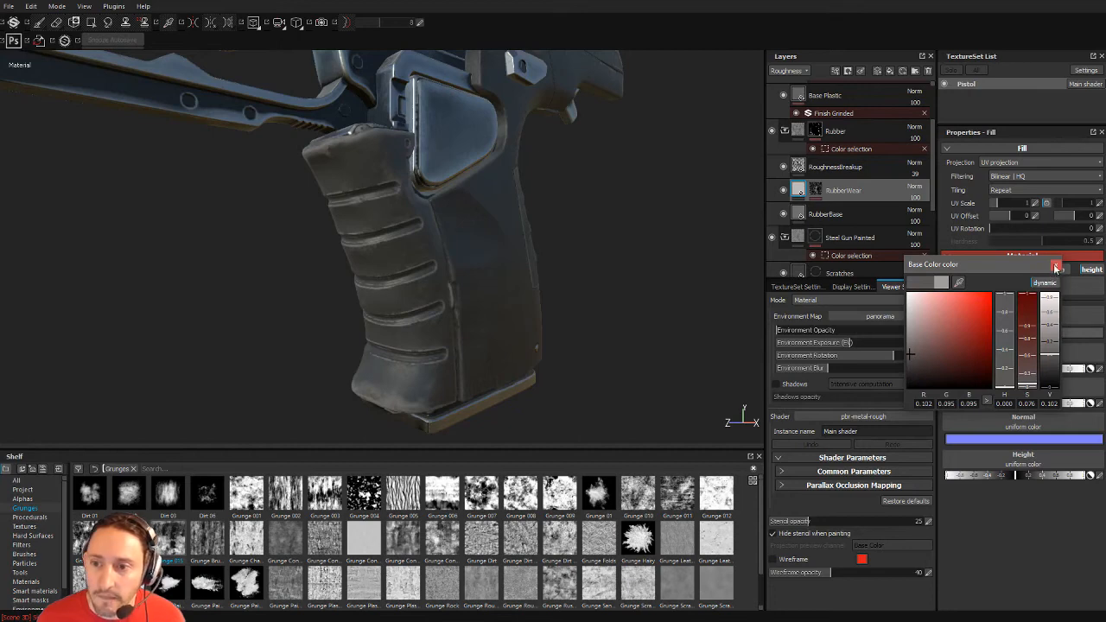
left_click(1055, 267)
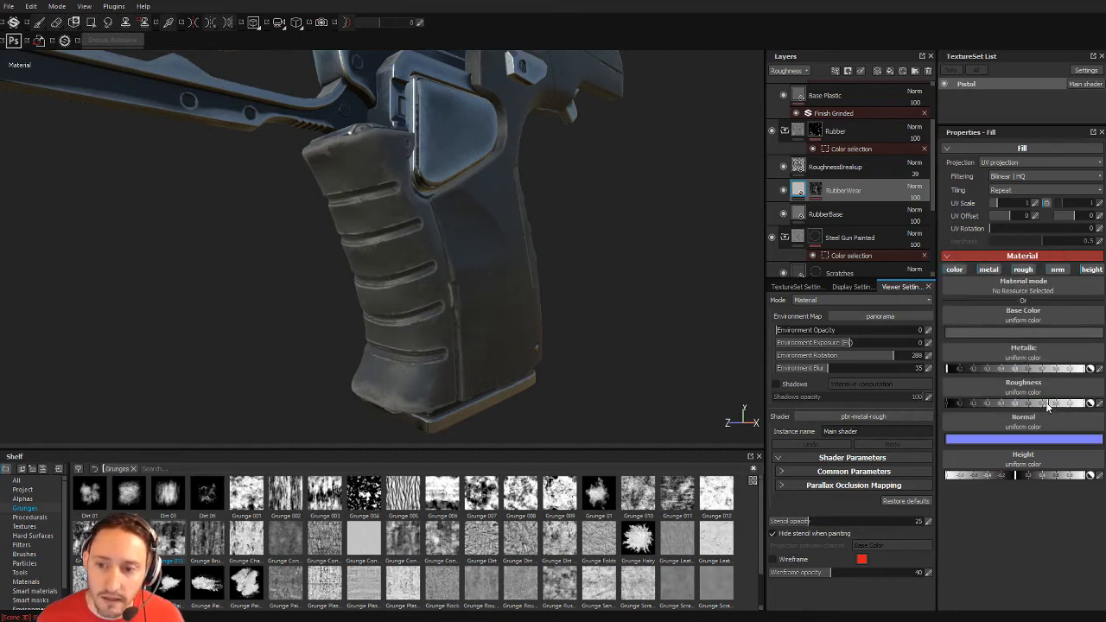
left_click_drag(1047, 406, 948, 404)
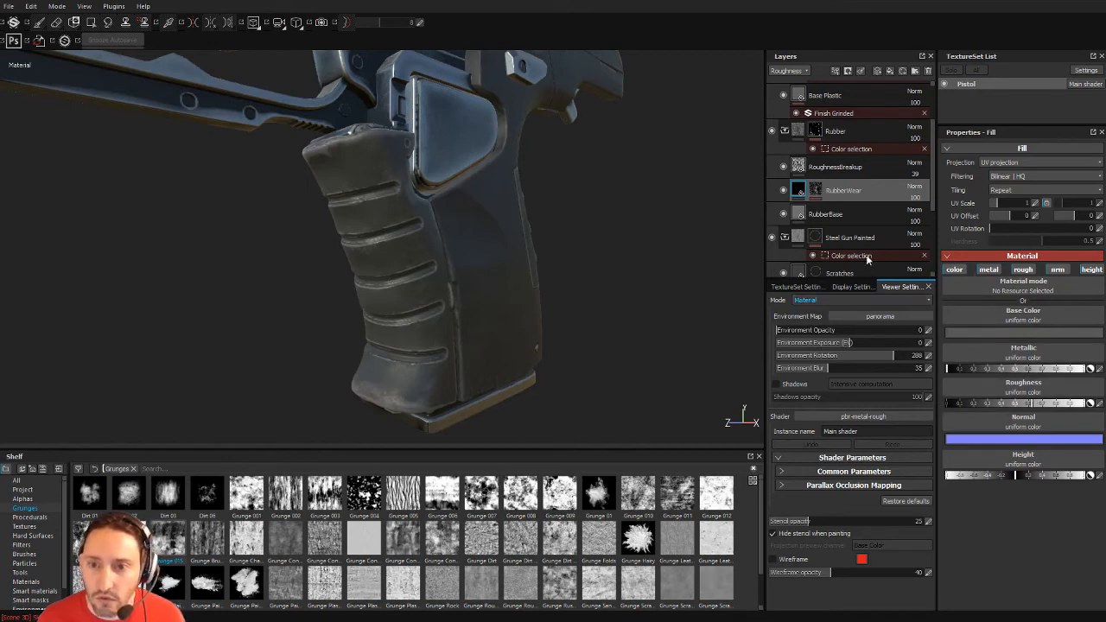
Lower the RubberBase layer's roughness to about 0.3 and inspect the pistol with the environment rotated to 326.
left_click(825, 213)
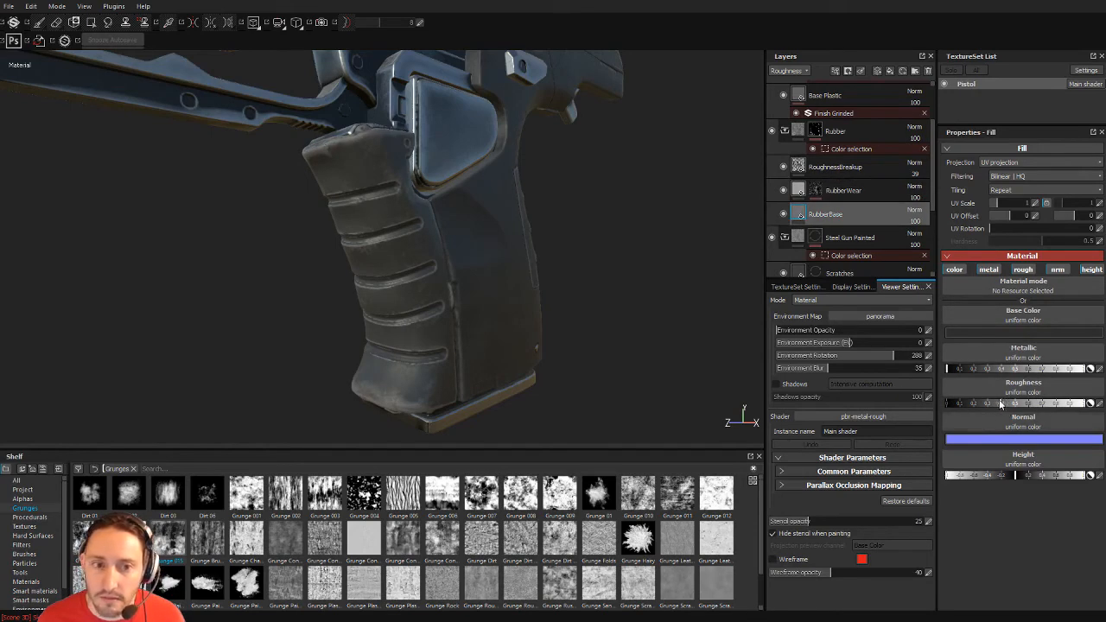
left_click_drag(701, 332, 504, 375, "alt")
left_click_drag(640, 342, 296, 235, "alt")
right_click_drag(348, 246, 528, 290, "shift")
left_click_drag(528, 290, 314, 322, "alt")
left_click_drag(438, 229, 400, 254, "alt")
left_click_drag(595, 302, 481, 233, "alt")
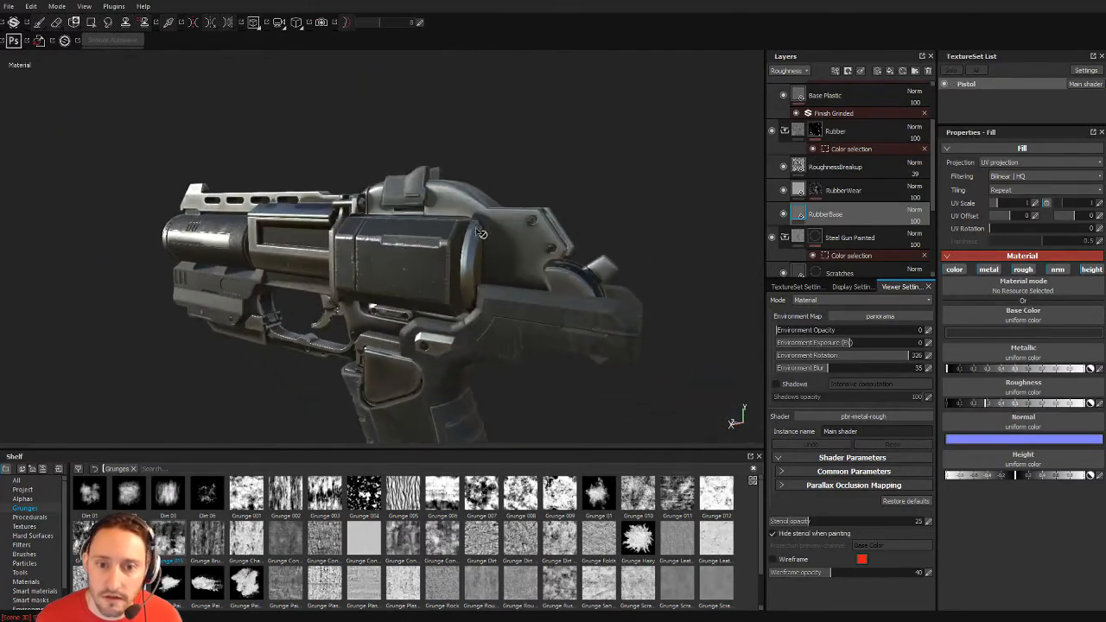
Try adding the blue ID color to the Rubber folder's color selection, and remove it again.
left_click(841, 149)
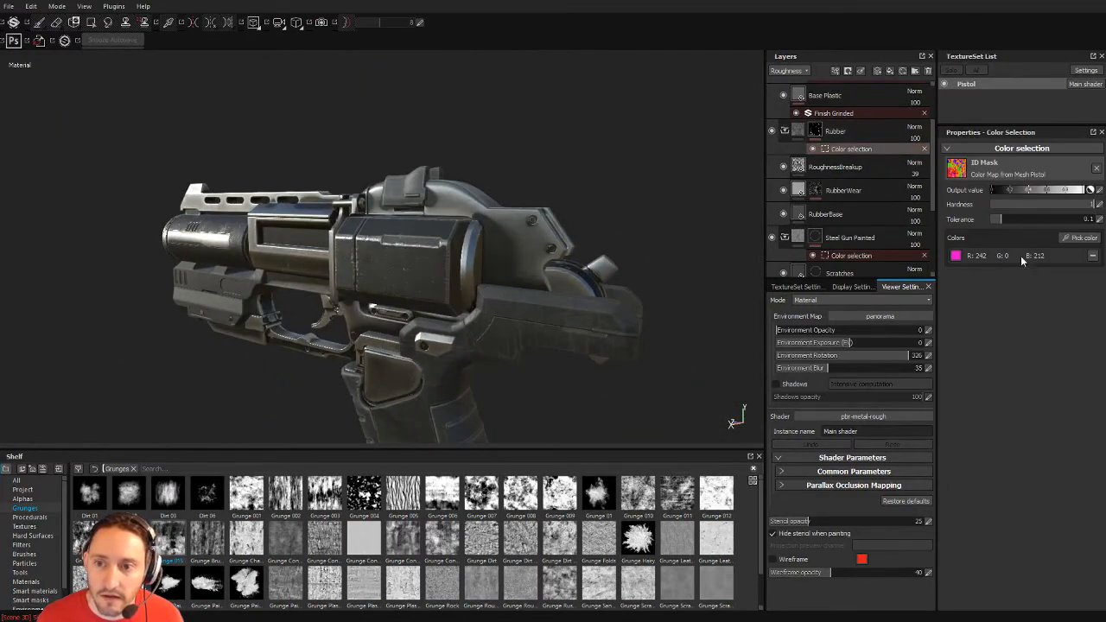
left_click(1092, 241)
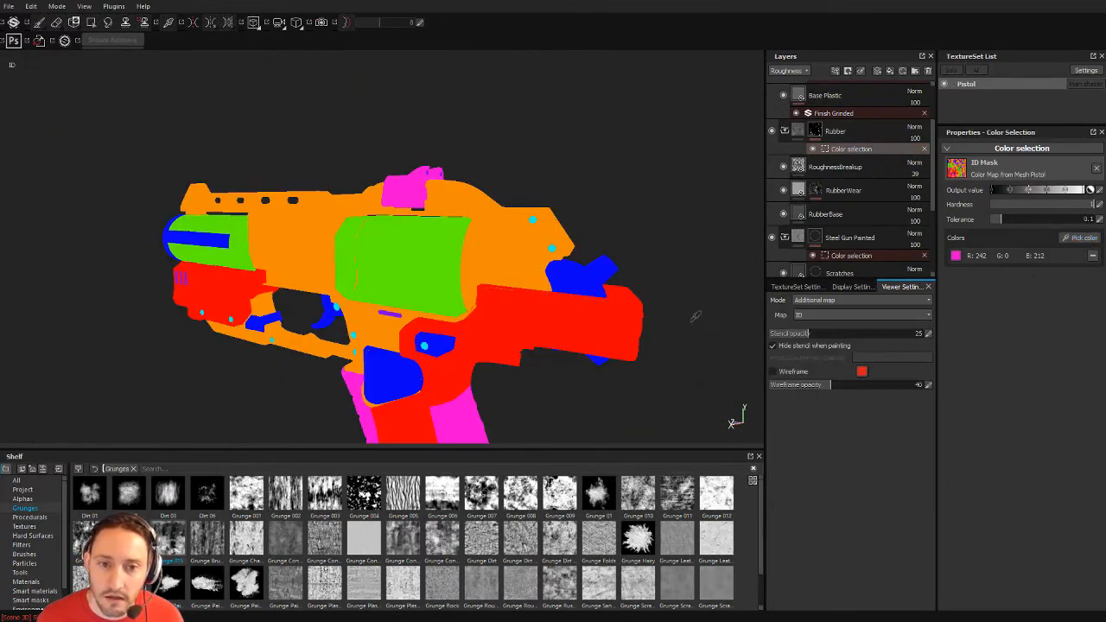
left_click(584, 273)
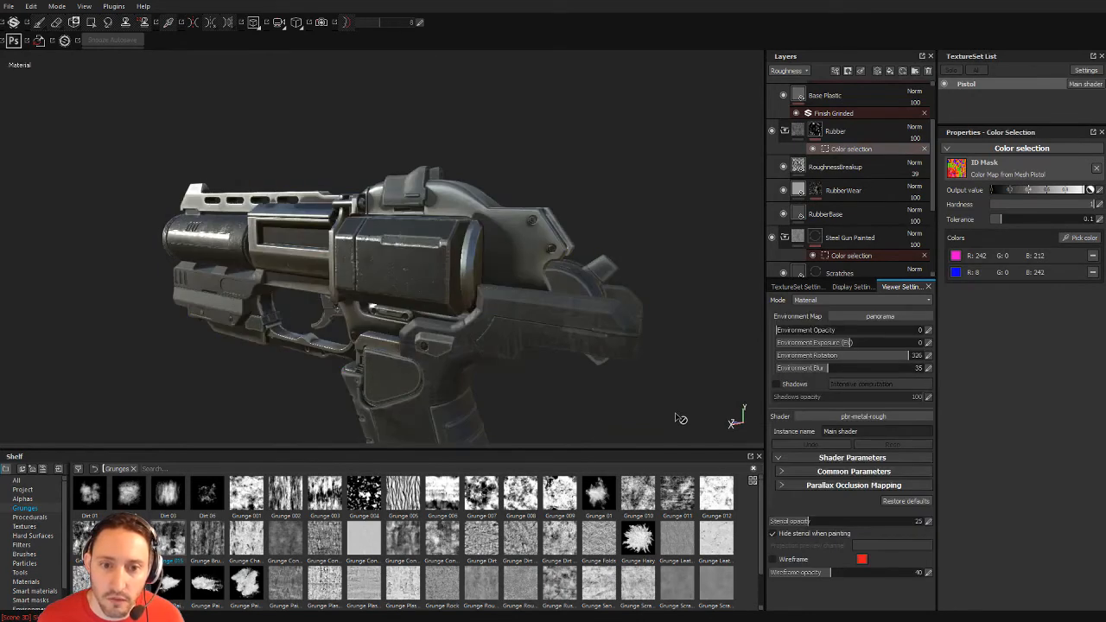
left_click(1092, 273)
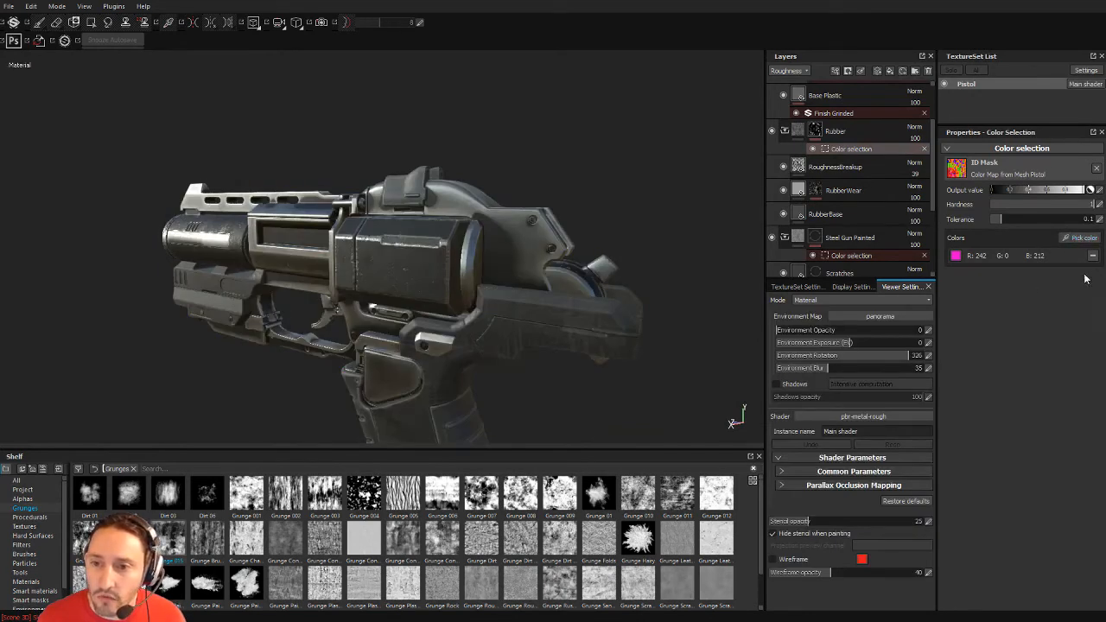
Add a paint effect above the color selection in the Rubber folder's mask and brush test strokes over the cylinder and receiver.
right_click(848, 149)
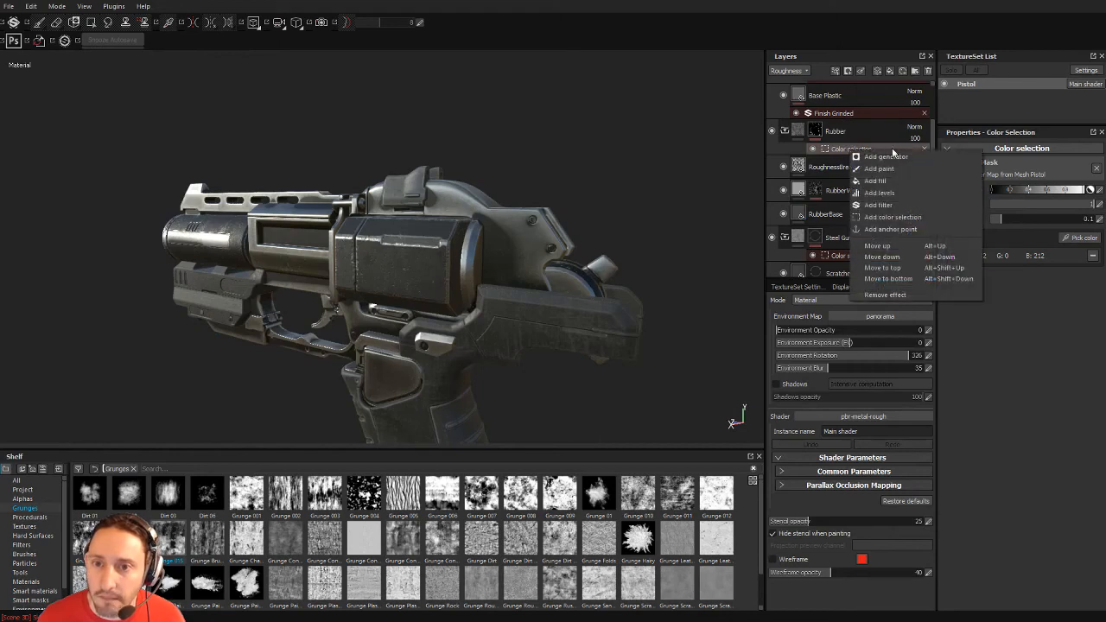
left_click(872, 172)
left_click_drag(395, 274, 465, 274, "alt")
left_click_drag(404, 293, 412, 226)
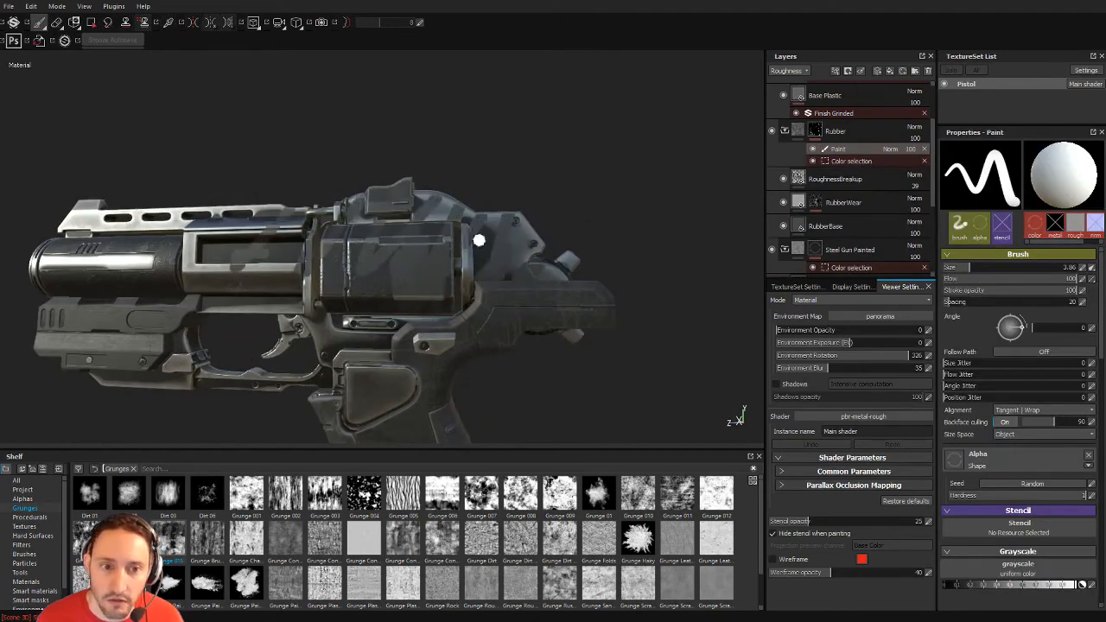
Try the Polygon Fill tool on the Rubber mask's paint effect, and return to the paint brush to inspect the pistol.
left_click_drag(631, 220, 158, 61, "alt")
left_click(90, 22)
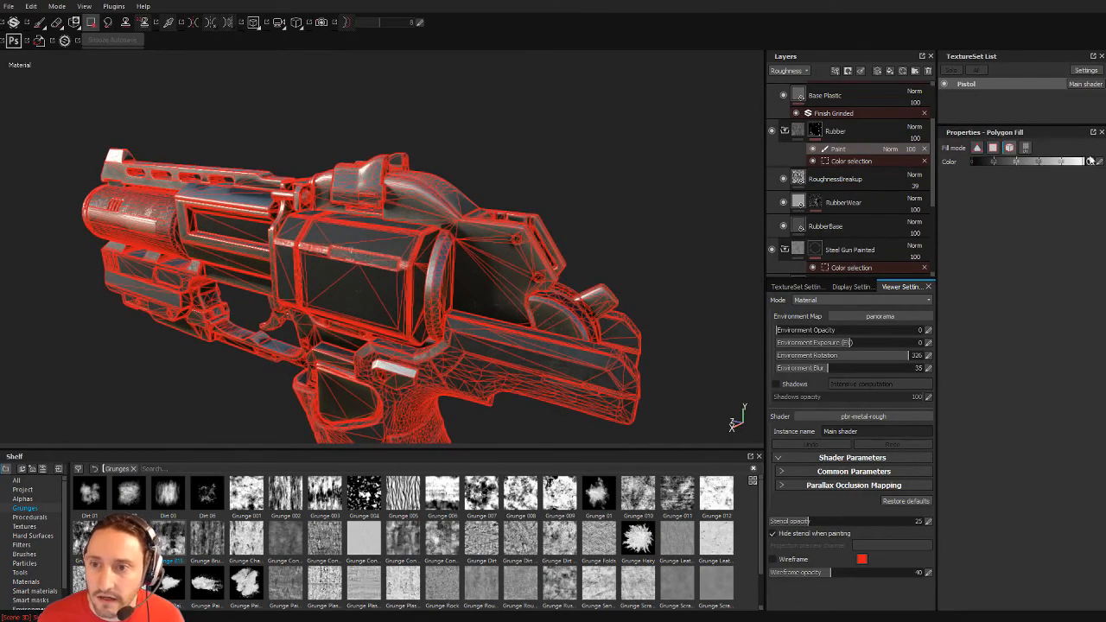
left_click_drag(403, 270, 548, 347, "alt")
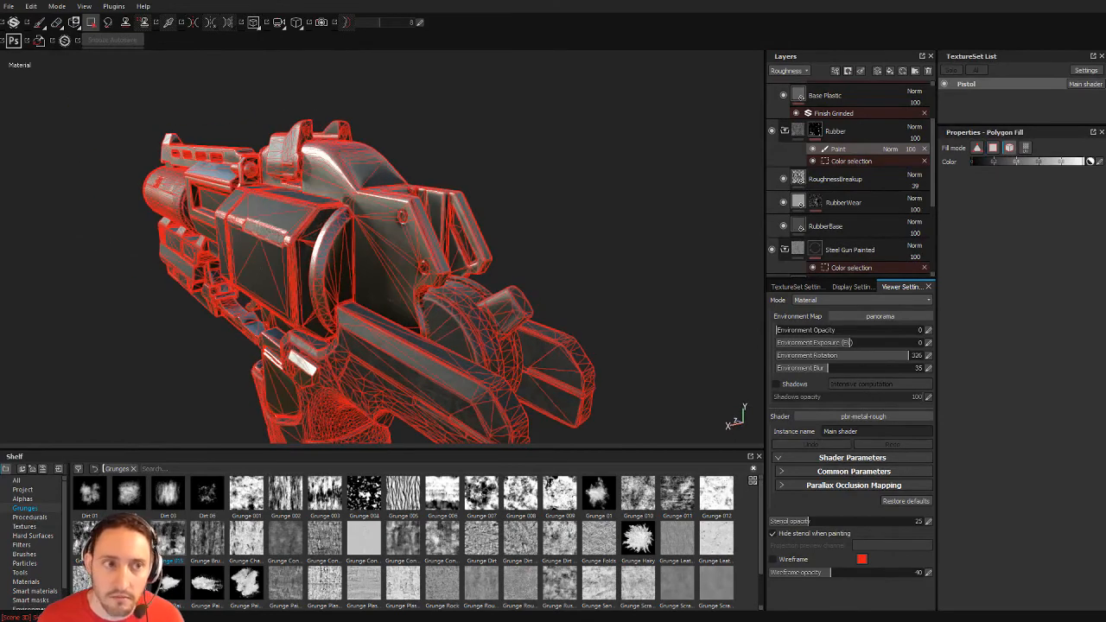
left_click(42, 28)
mouse_move(304, 232)
left_mouse_down("alt")
mouse_move(289, 235)
mouse_move(483, 247)
left_mouse_up("alt")
left_click_drag(109, 204, 415, 293, "alt")
right_click_drag(415, 293, 432, 276, "alt")
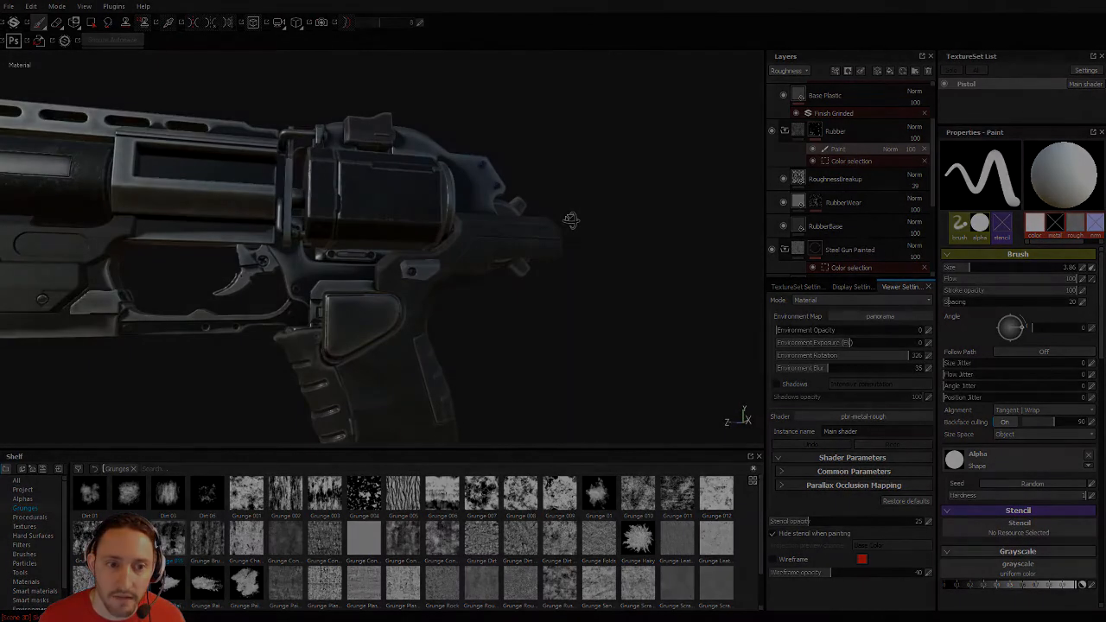